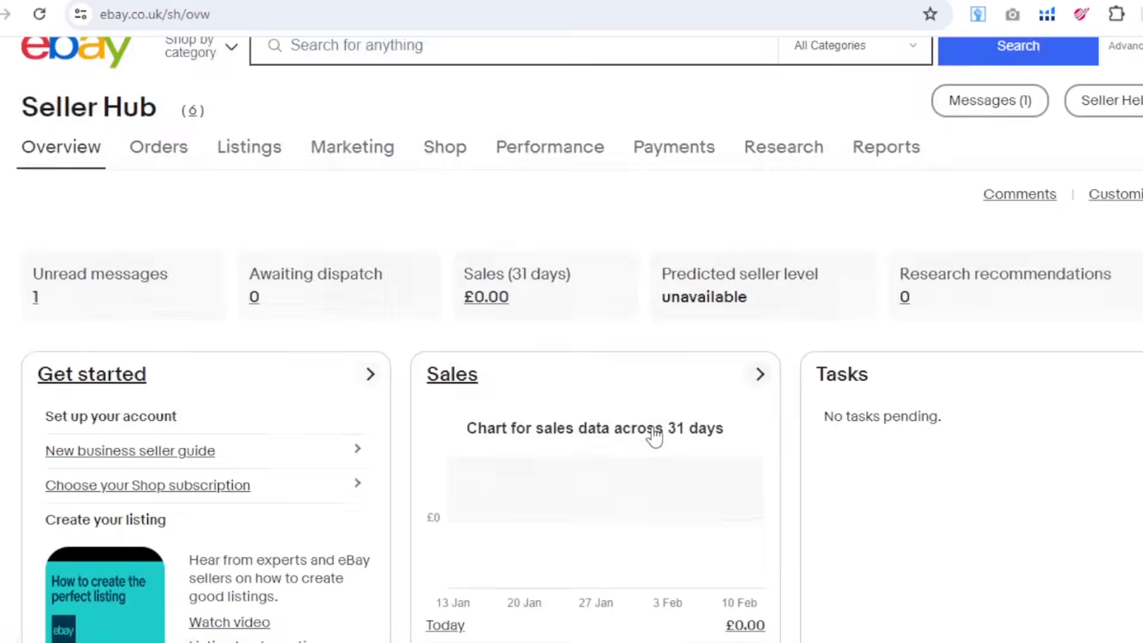
Review the eBay Seller Hub overview down to the monthly selling limits.
scroll(655, 436, down, 20)
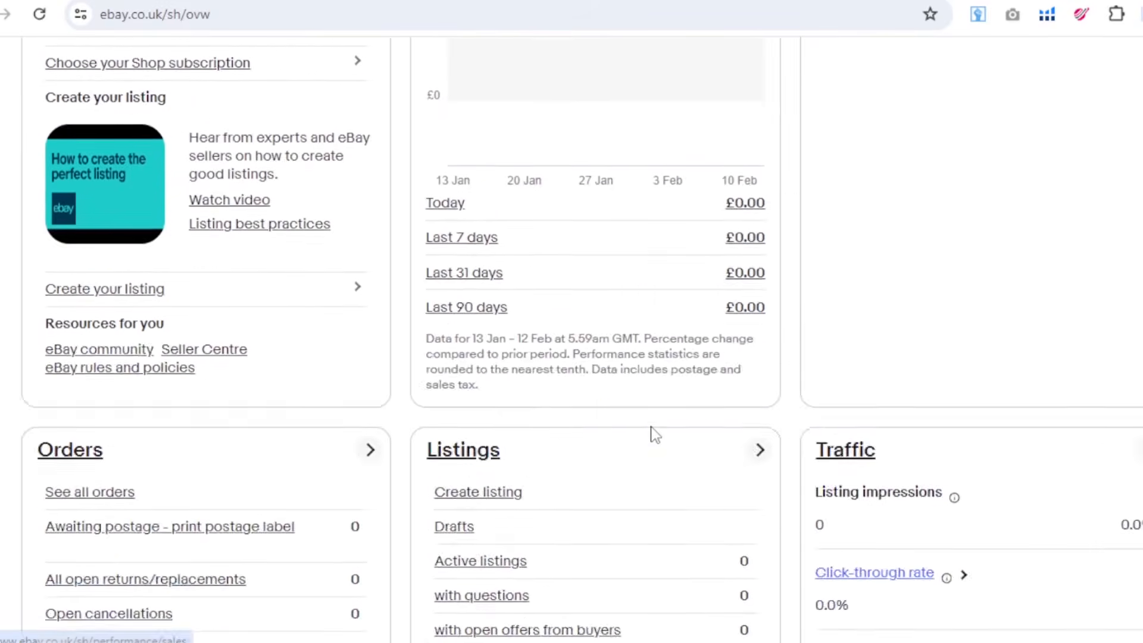
scroll(655, 436, down, 10)
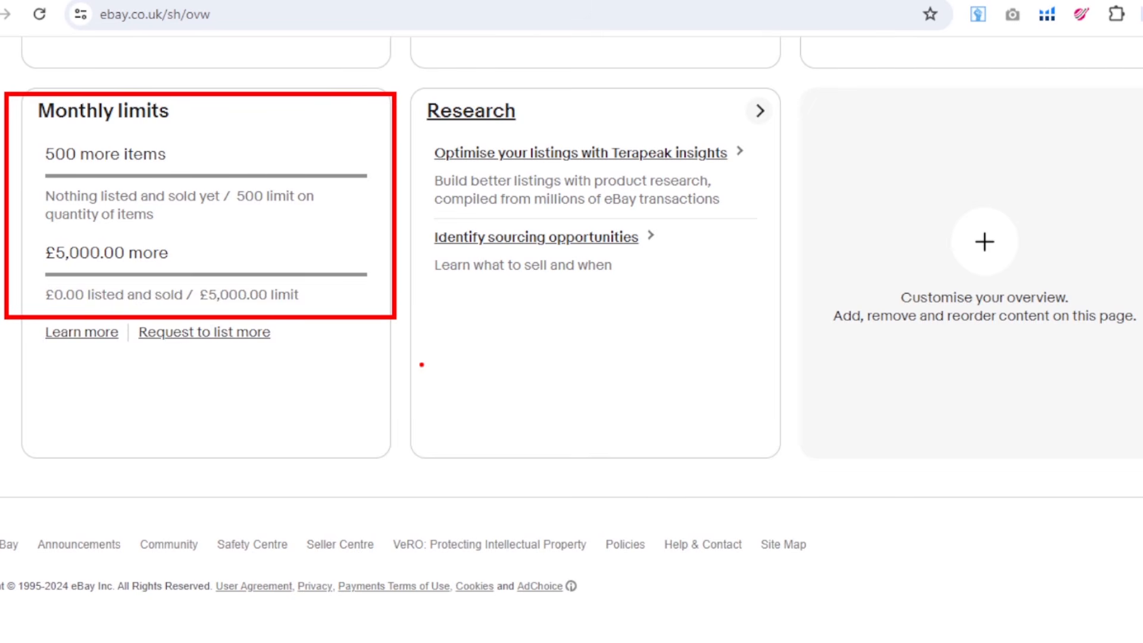
mouse_move(524, 356)
mouse_down()
mouse_move(562, 410)
mouse_move(537, 424)
mouse_up()
mouse_move(566, 370)
mouse_down()
mouse_move(581, 489)
mouse_move(588, 358)
mouse_up()
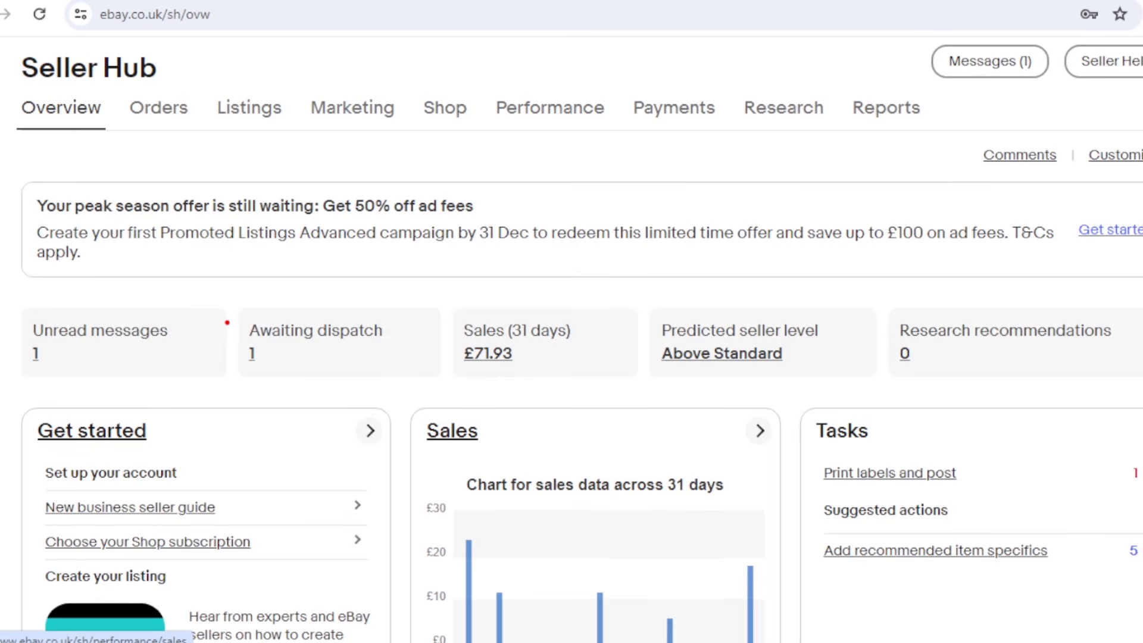
Examine the active seller account's overview, from orders awaiting dispatch and sales through to the shortcuts and selling tools.
drag(225, 317, 309, 381)
scroll(322, 395, down, 15)
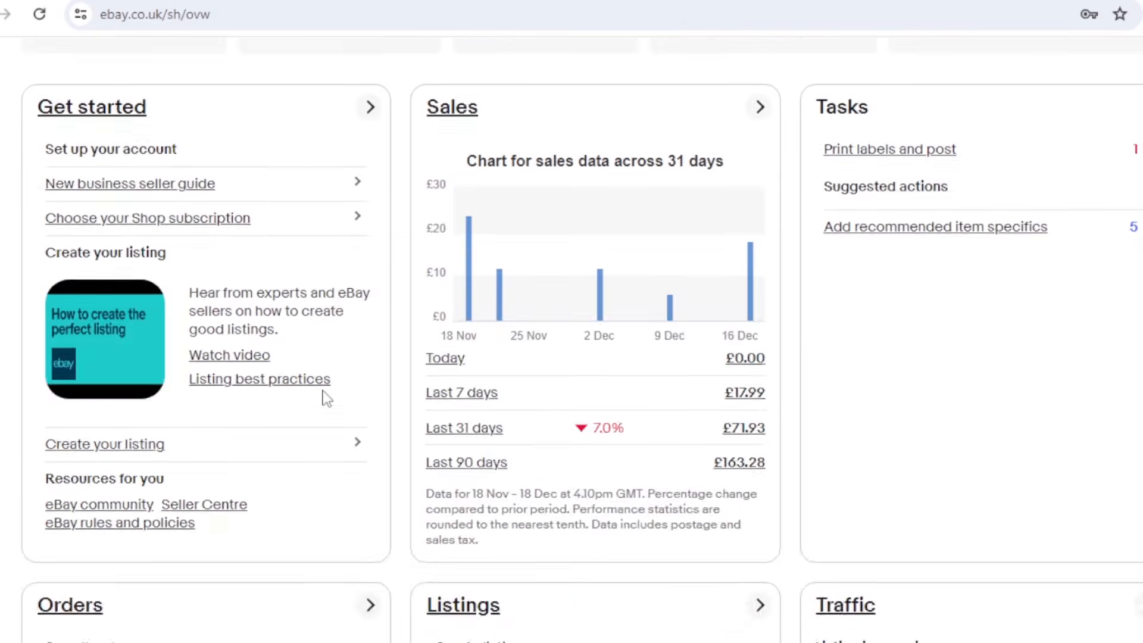
scroll(325, 390, down, 14)
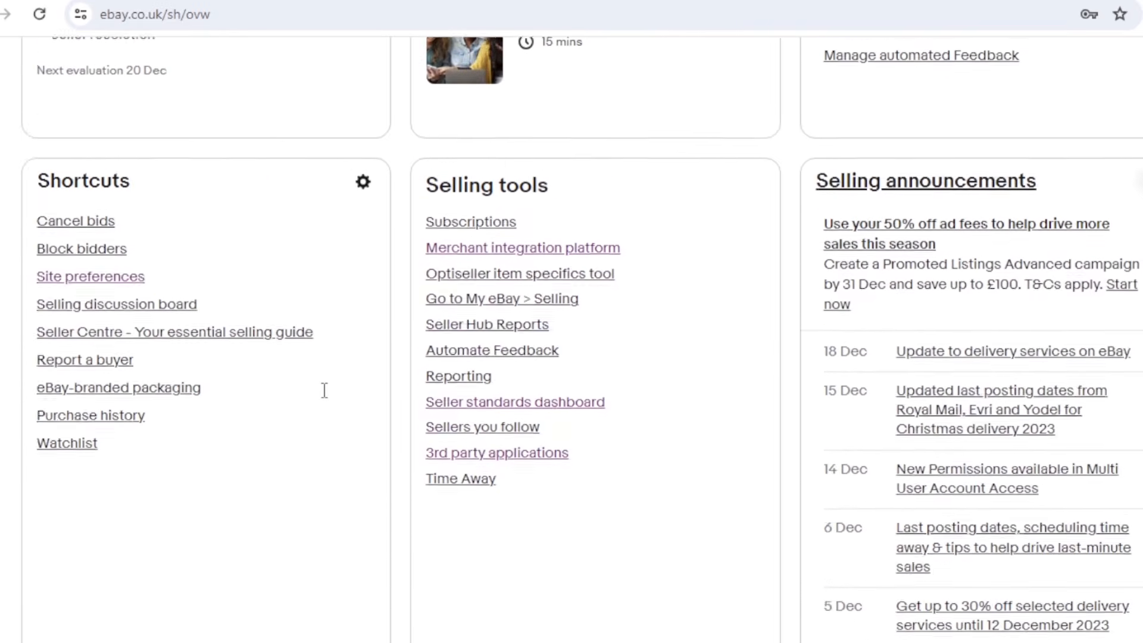
scroll(324, 390, down, 5)
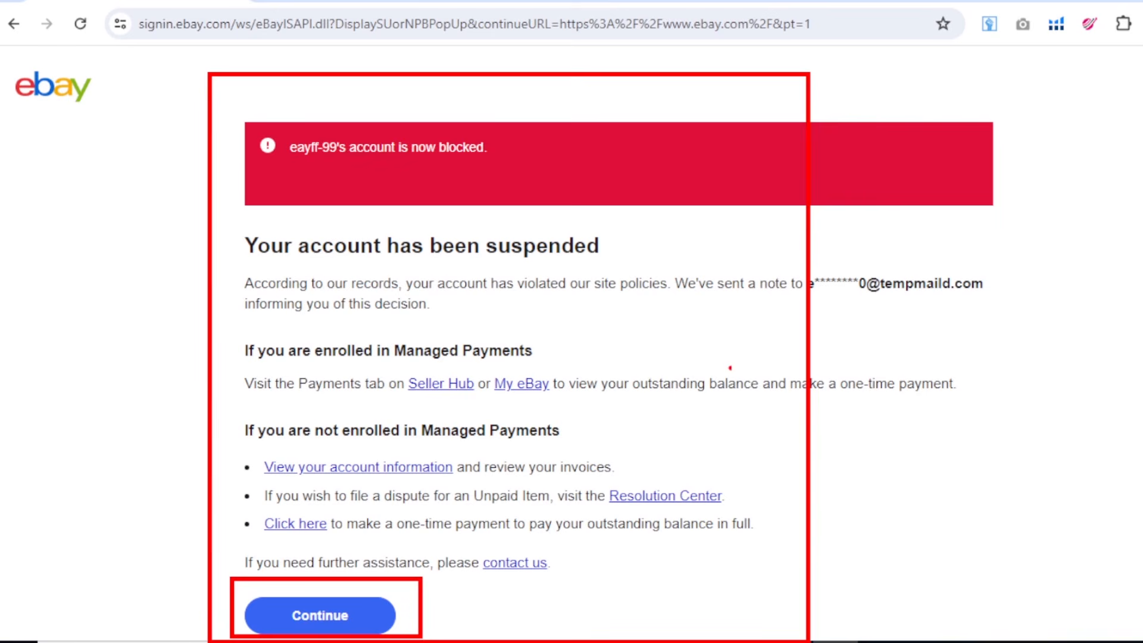
Examine the account suspension notice, focusing on the stated violation of site policies.
mouse_move(738, 336)
mouse_down()
mouse_move(762, 358)
mouse_move(841, 296)
mouse_up()
mouse_move(1084, 241)
mouse_down()
mouse_move(1098, 226)
mouse_move(1087, 324)
mouse_up()
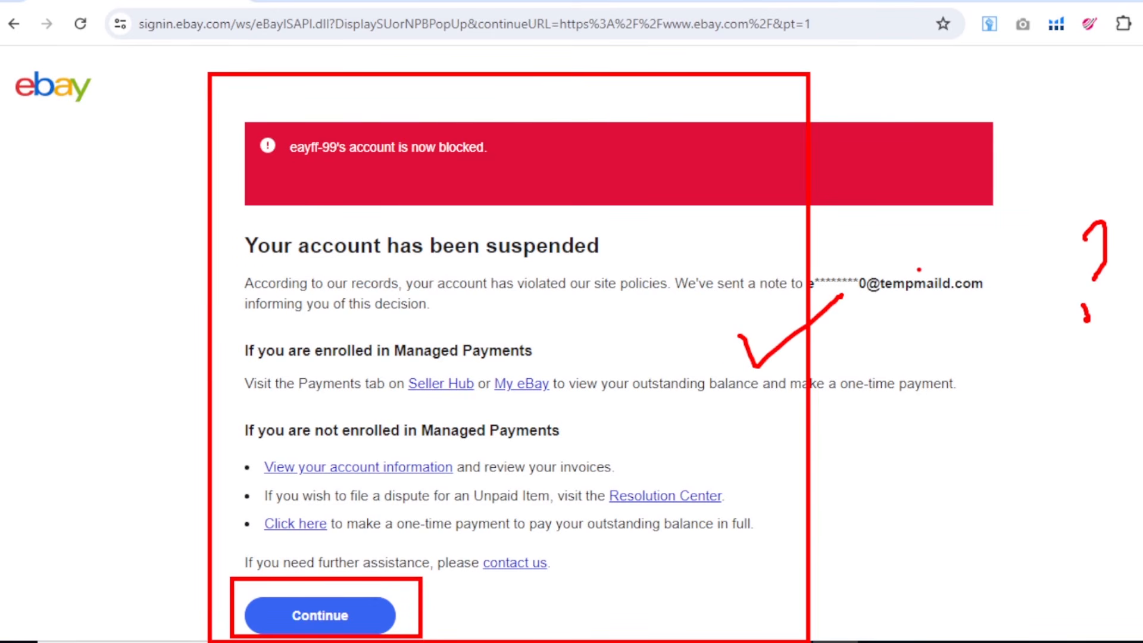
key(Escape)
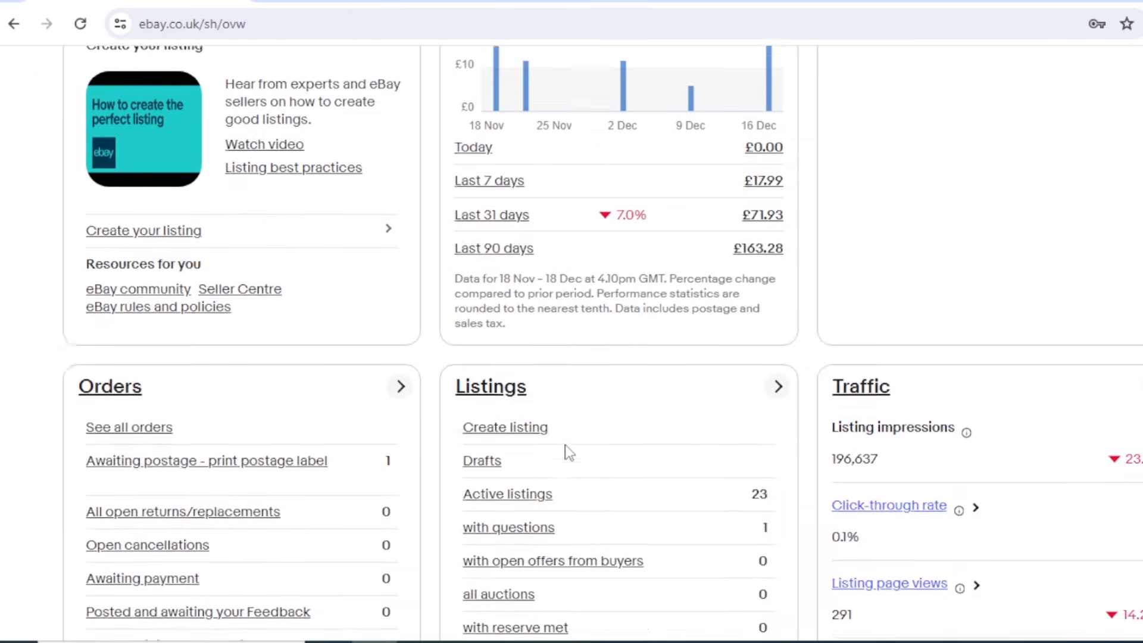
Examine the Feedback section of the Seller Hub overview, focusing on negative ratings and the most recent comments.
scroll(566, 455, up, 9)
scroll(565, 455, down, 15)
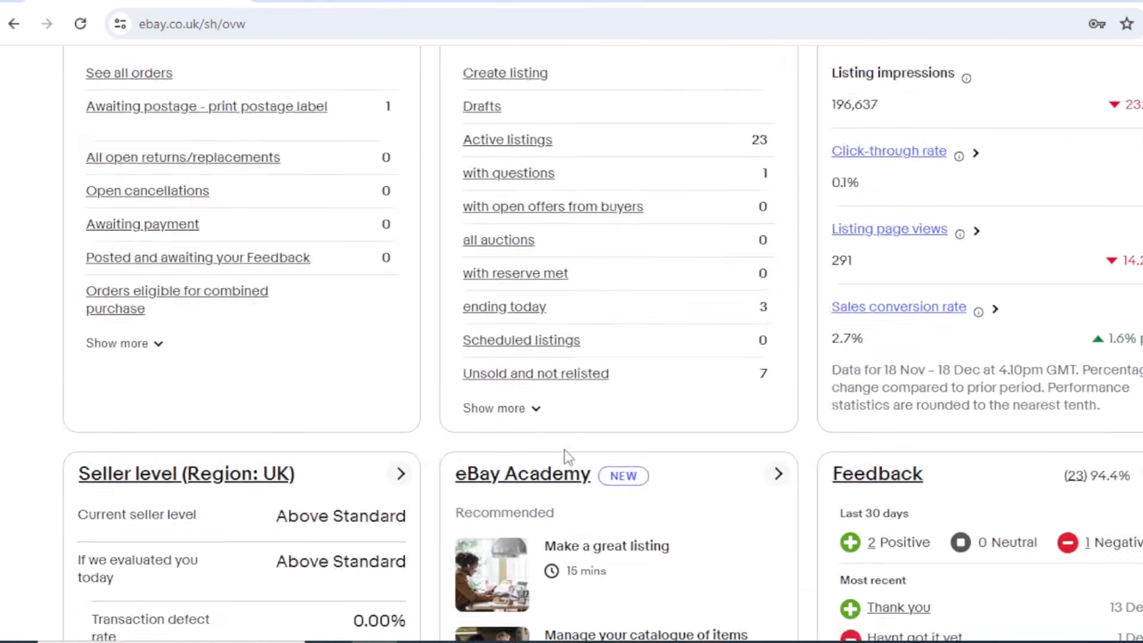
scroll(565, 456, down, 7)
scroll(564, 462, up, 3)
key(ctrl+2)
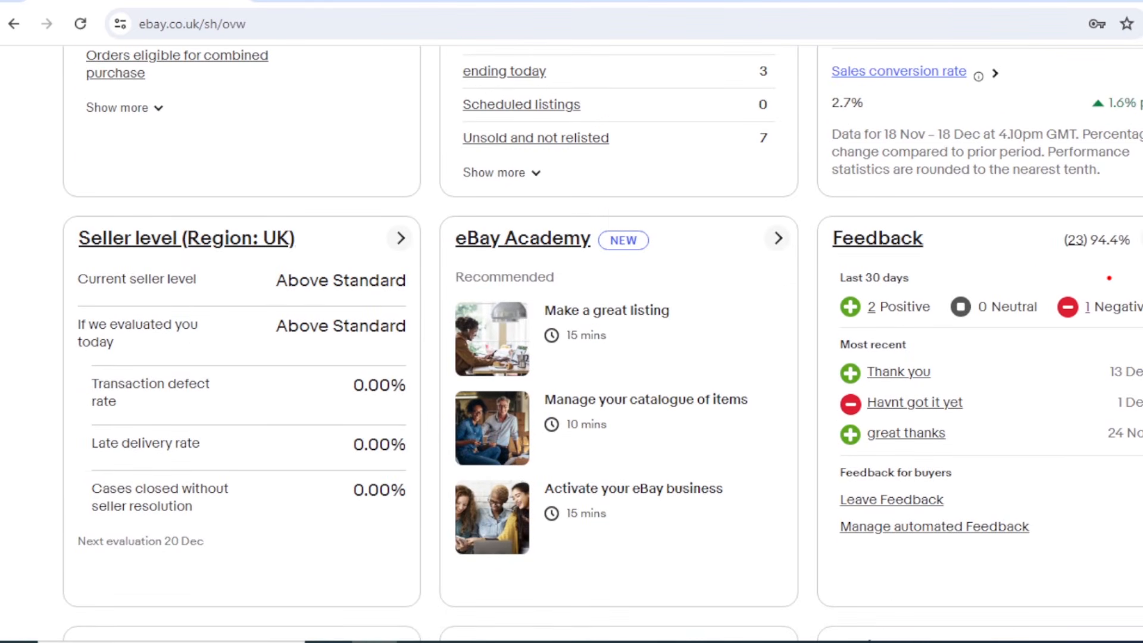
drag(1037, 269, 1134, 325)
drag(797, 355, 964, 437)
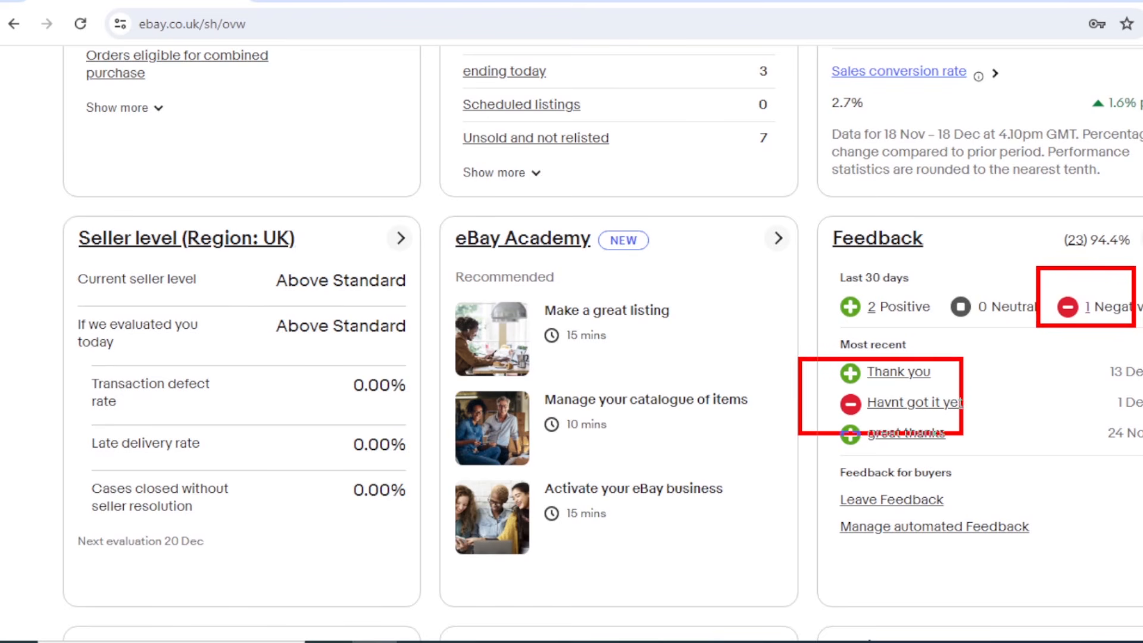
key(Escape)
scroll(631, 398, up, 12)
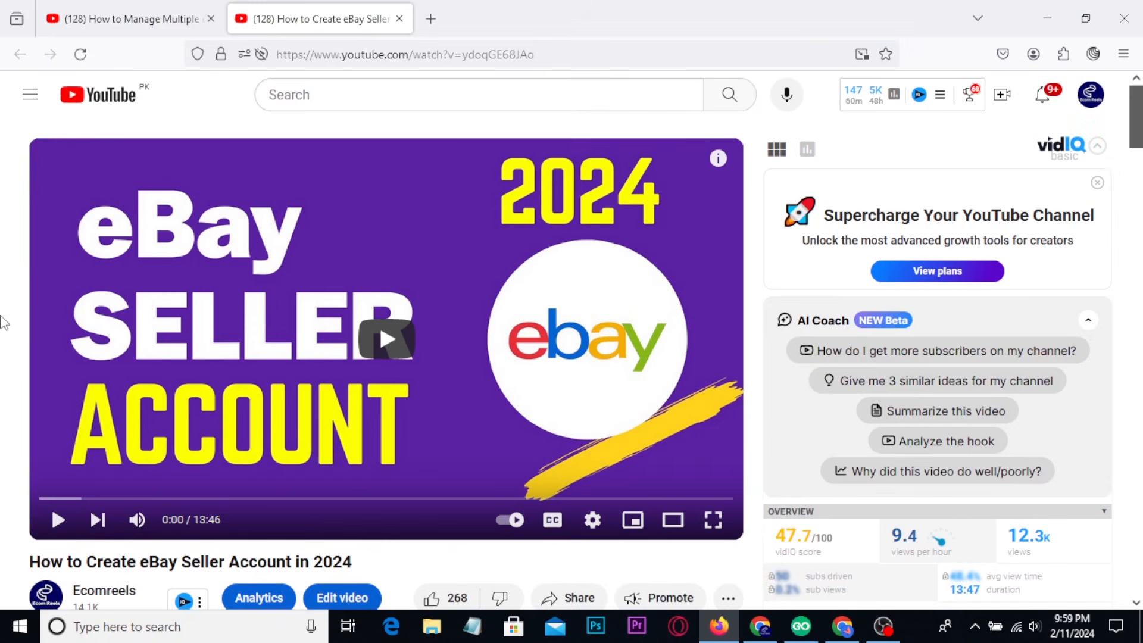
Review the YouTube video page "How to Create eBay Seller Account in 2024", including its views, date and description.
scroll(3, 322, down, 3)
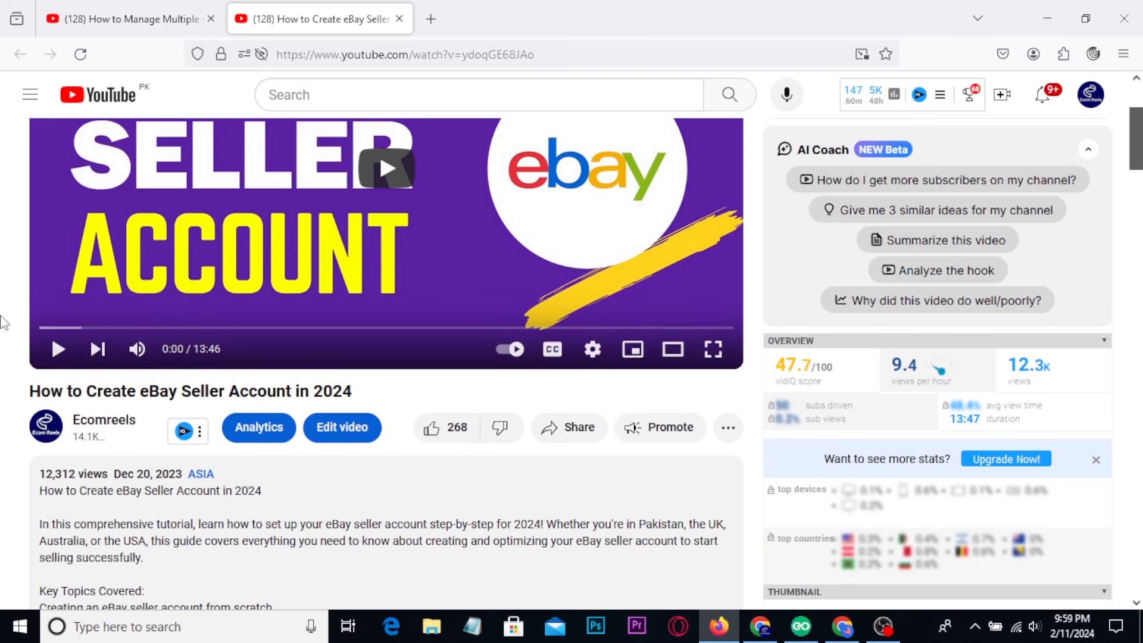
scroll(3, 322, down, 2)
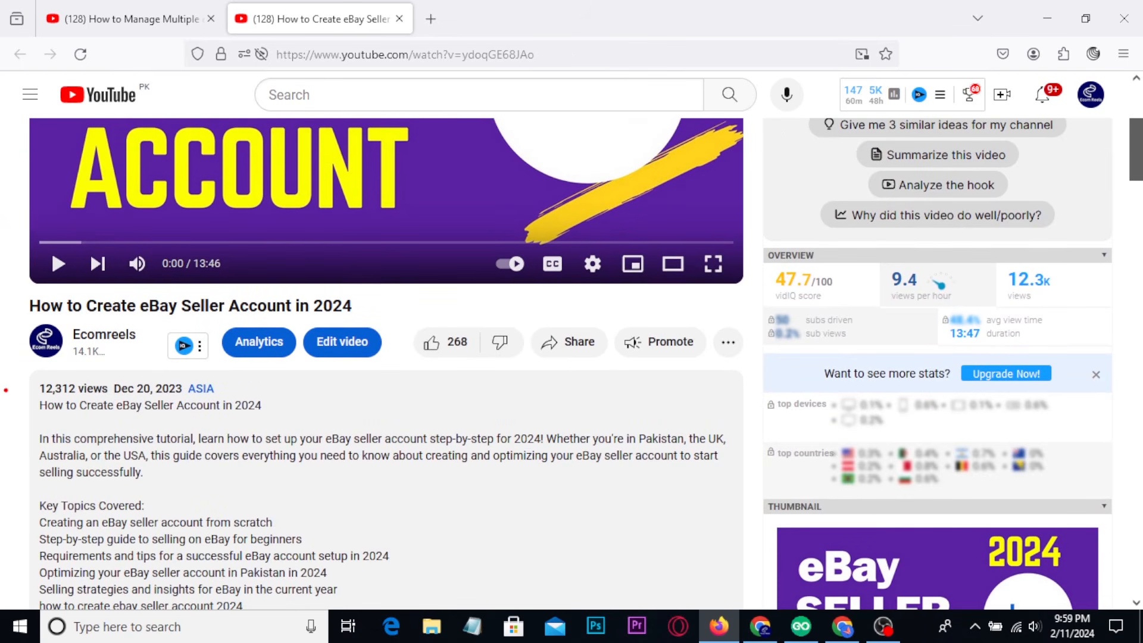
mouse_move(15, 369)
mouse_down()
mouse_move(265, 429)
mouse_move(329, 387)
mouse_up()
key(Escape)
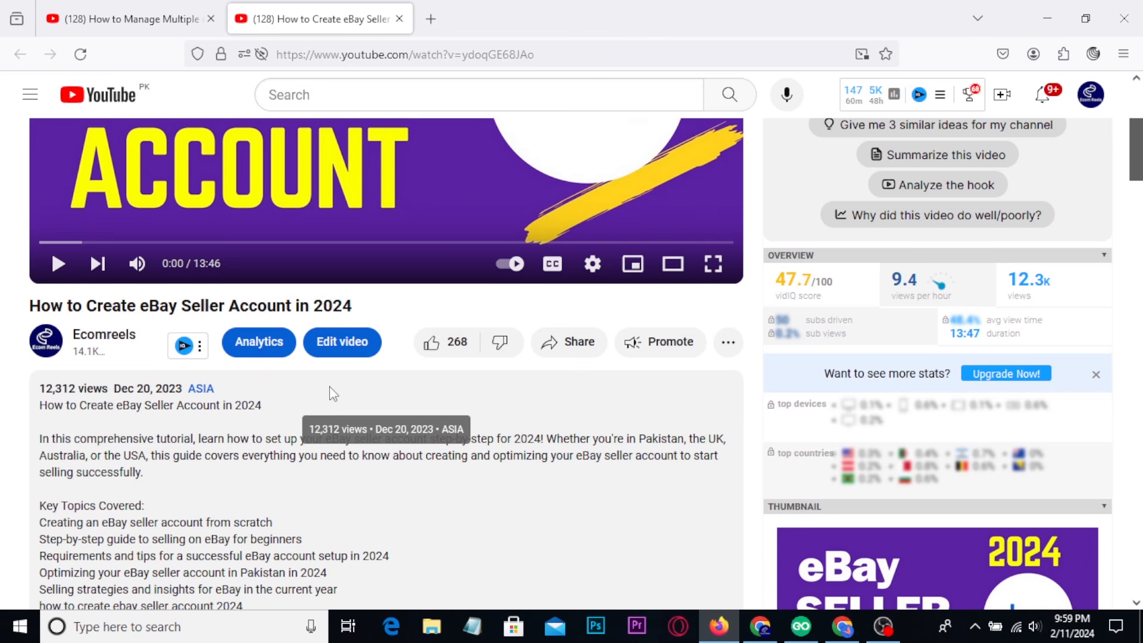
scroll(333, 395, up, 3)
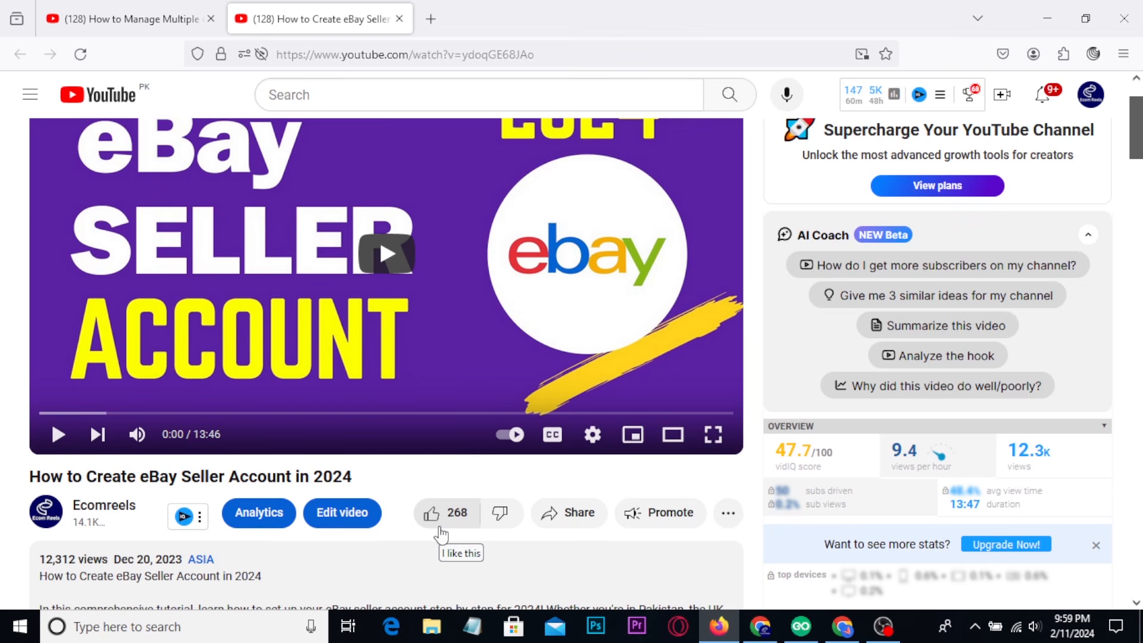
scroll(413, 543, down, 1)
scroll(387, 492, down, 3)
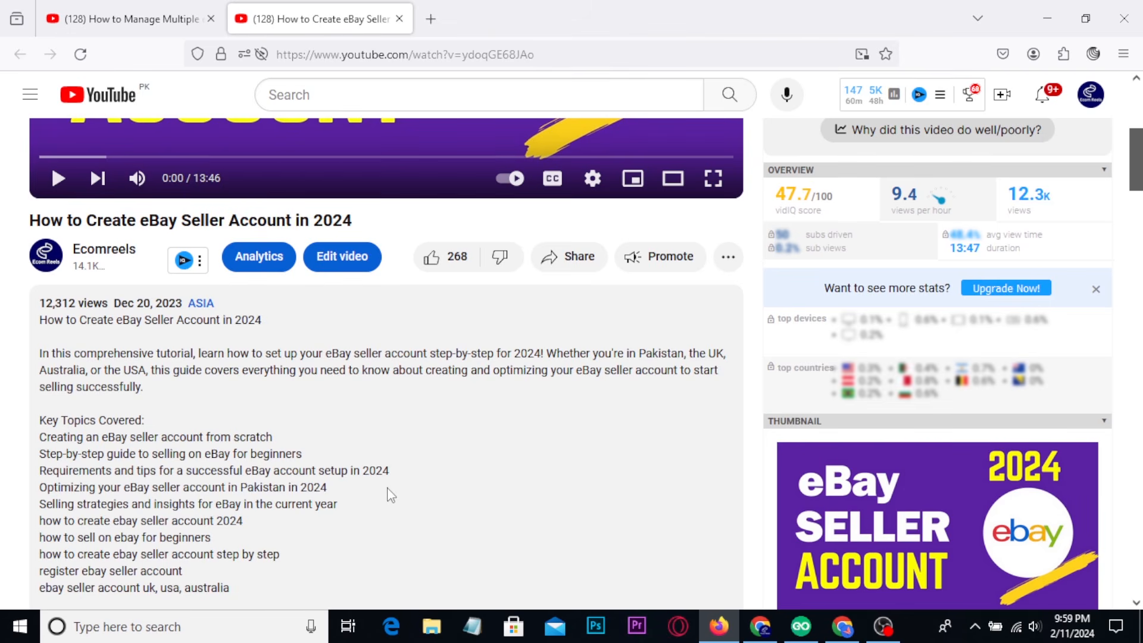
Switch to GoLogin to view its browser profiles, then to Chrome to view the GoLogin download page and Proxy-Seller orders dashboard.
click(801, 626)
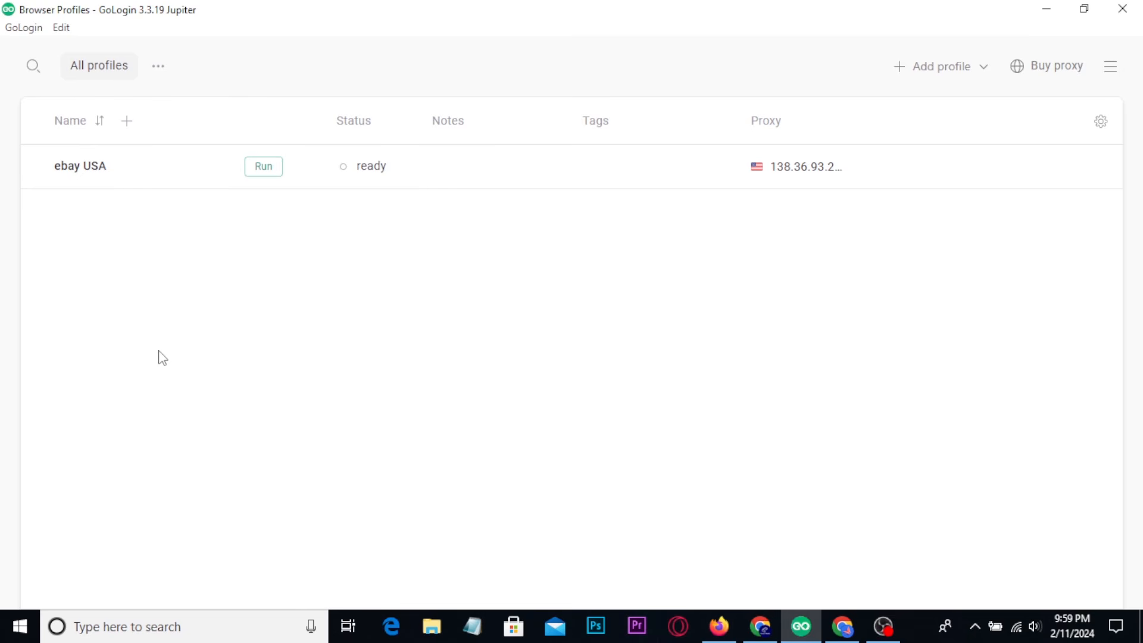
click(760, 627)
click(314, 13)
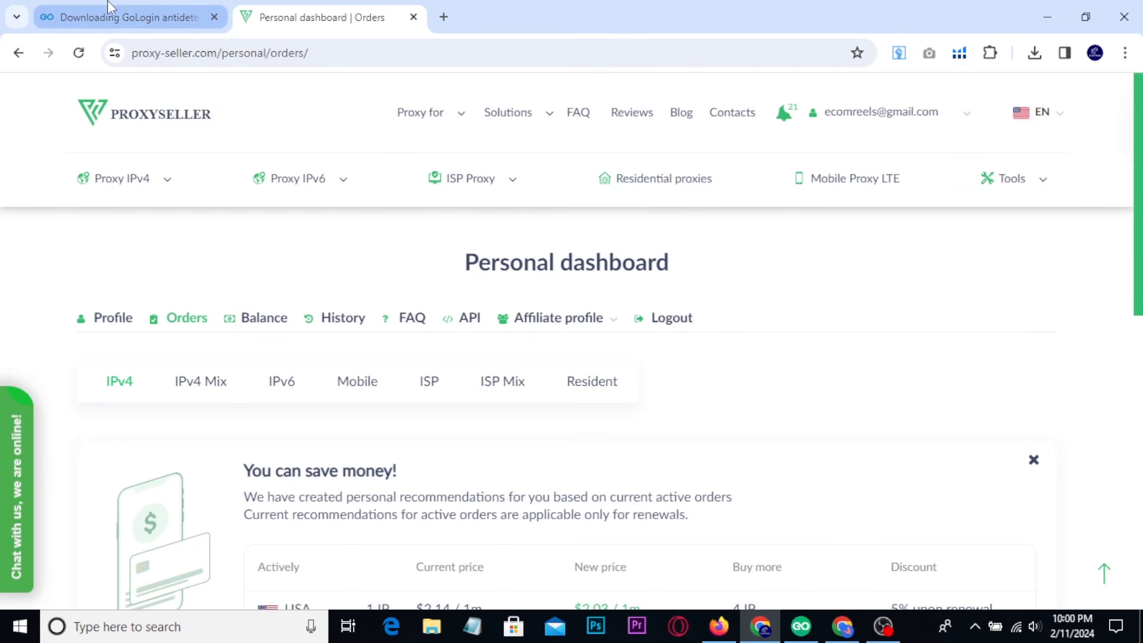
click(125, 9)
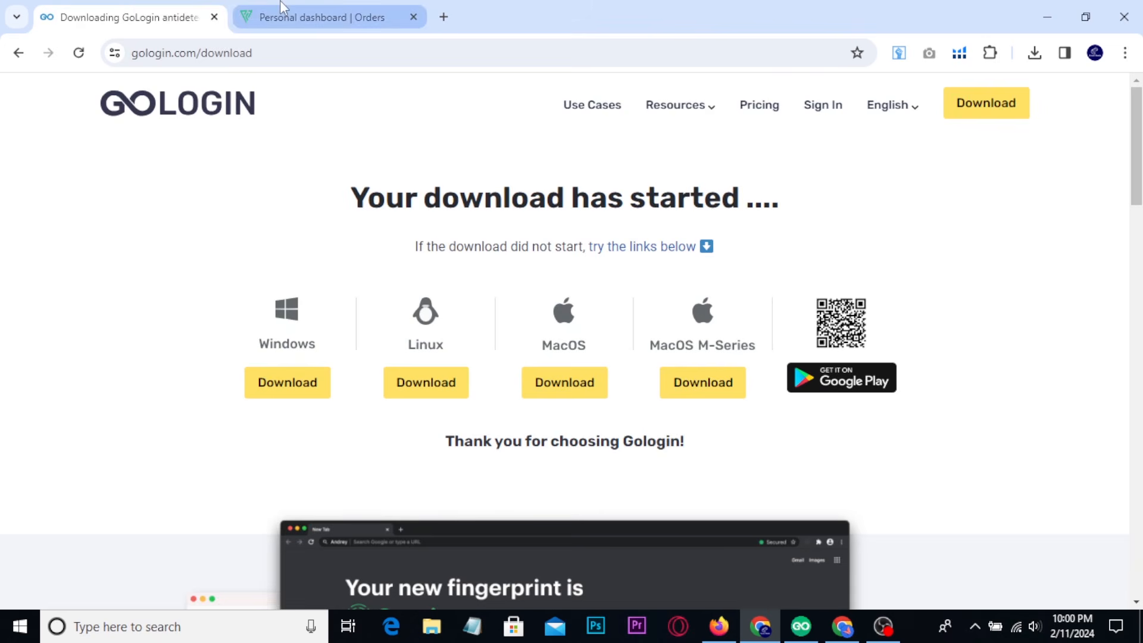
click(314, 14)
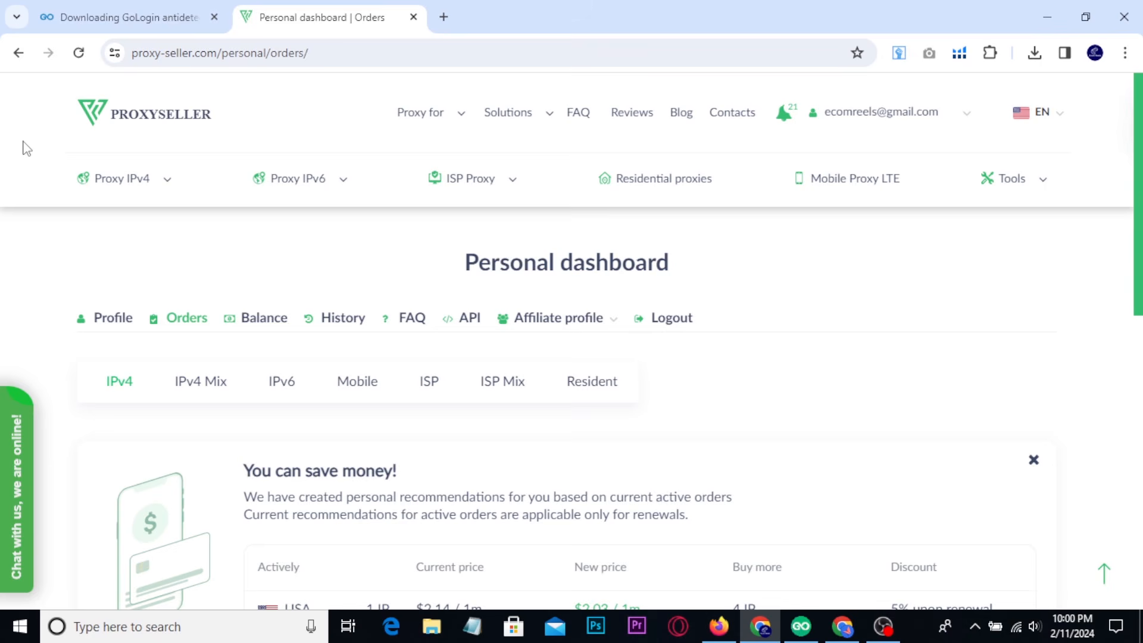
Return to the GoLogin download page and examine the download options for the different platforms.
click(90, 13)
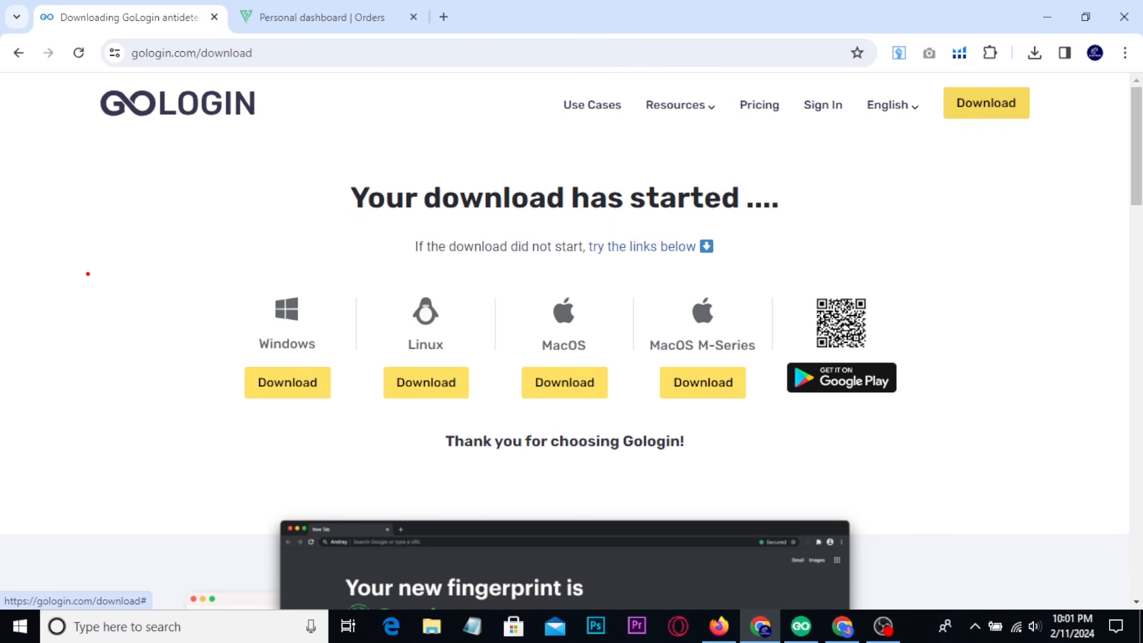
mouse_move(67, 214)
mouse_down()
mouse_move(110, 234)
mouse_move(74, 292)
mouse_move(26, 172)
mouse_move(203, 219)
mouse_move(46, 328)
mouse_move(13, 313)
mouse_move(15, 300)
mouse_up()
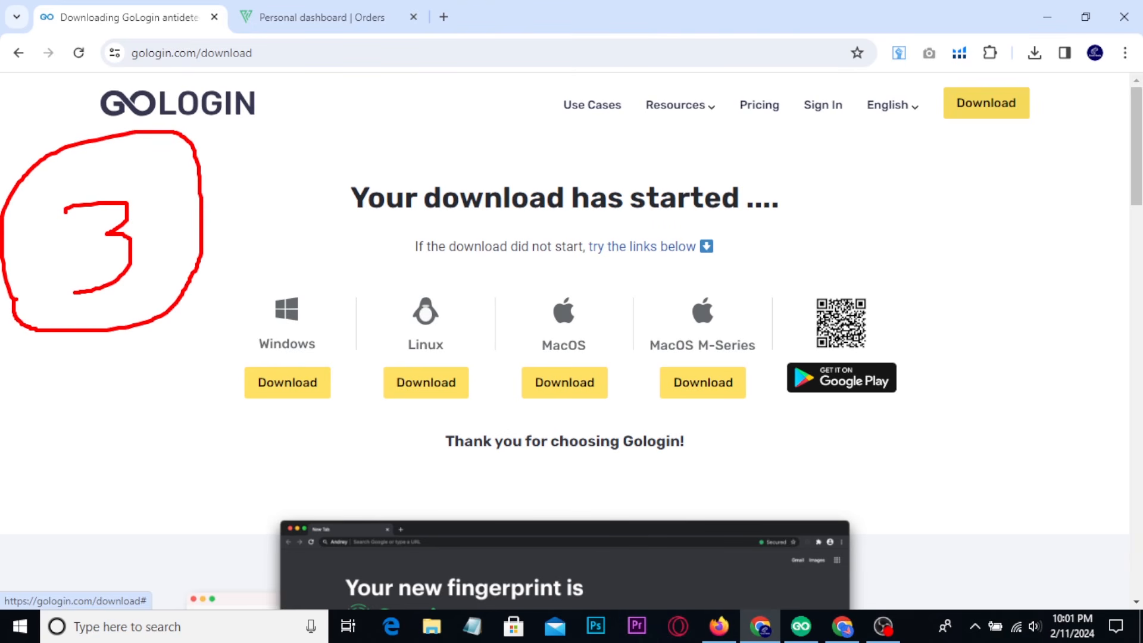
mouse_move(194, 256)
mouse_down()
mouse_move(194, 290)
mouse_move(244, 244)
mouse_up()
key(Escape)
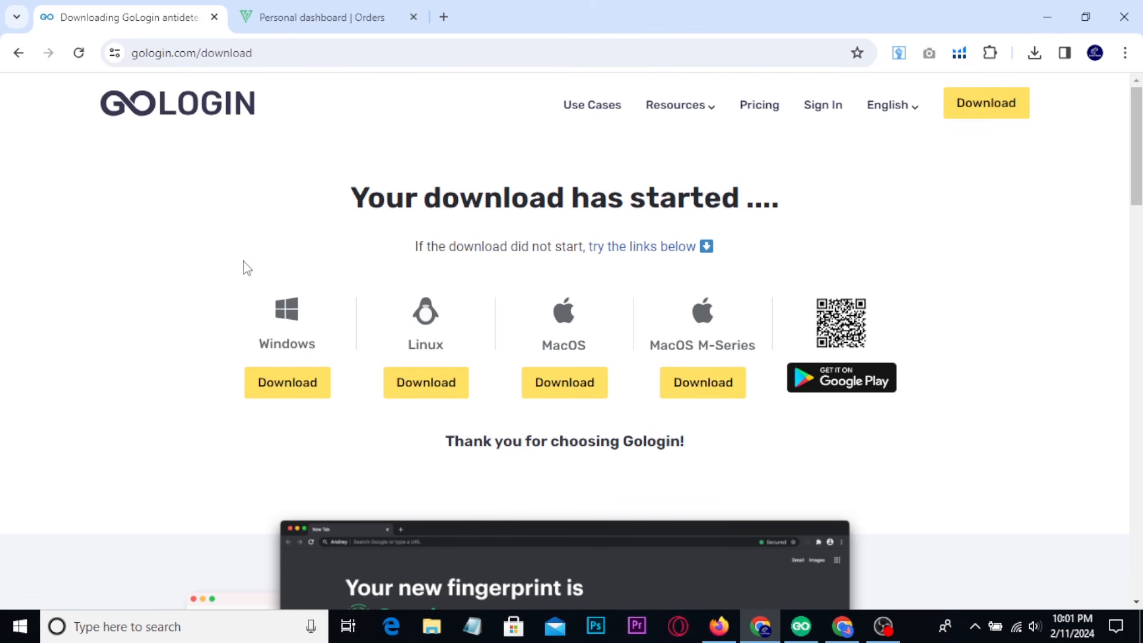
On the Proxy-Seller dashboard, list the North American IPv4 proxy countries and examine the USA option and the ISP and residential proxy types.
click(294, 9)
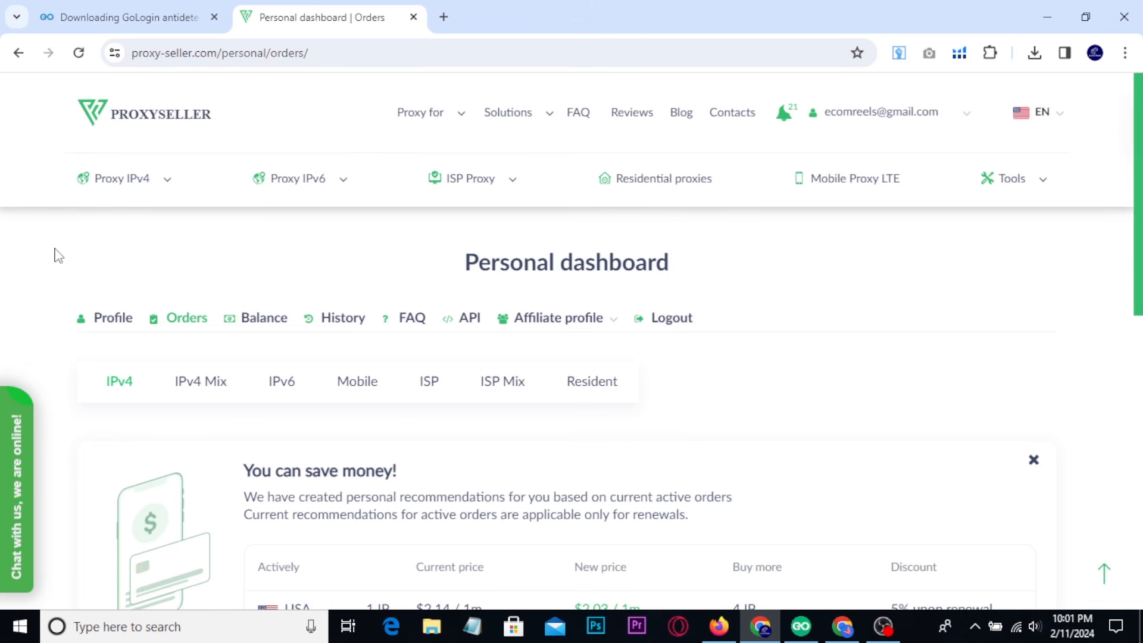
mouse_move(165, 185)
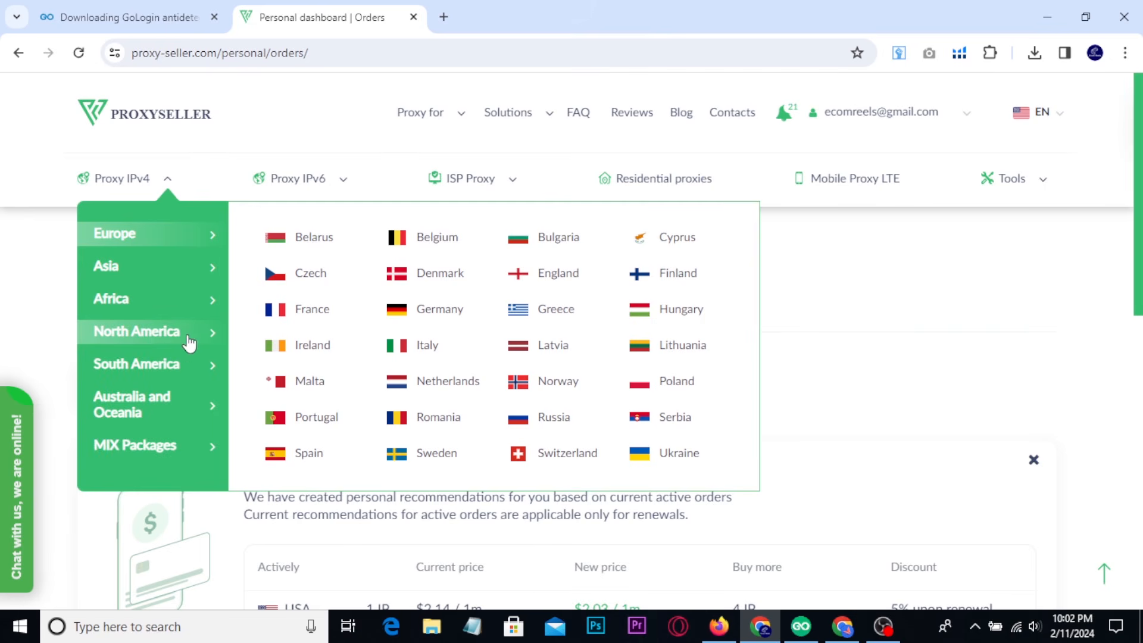
click(208, 338)
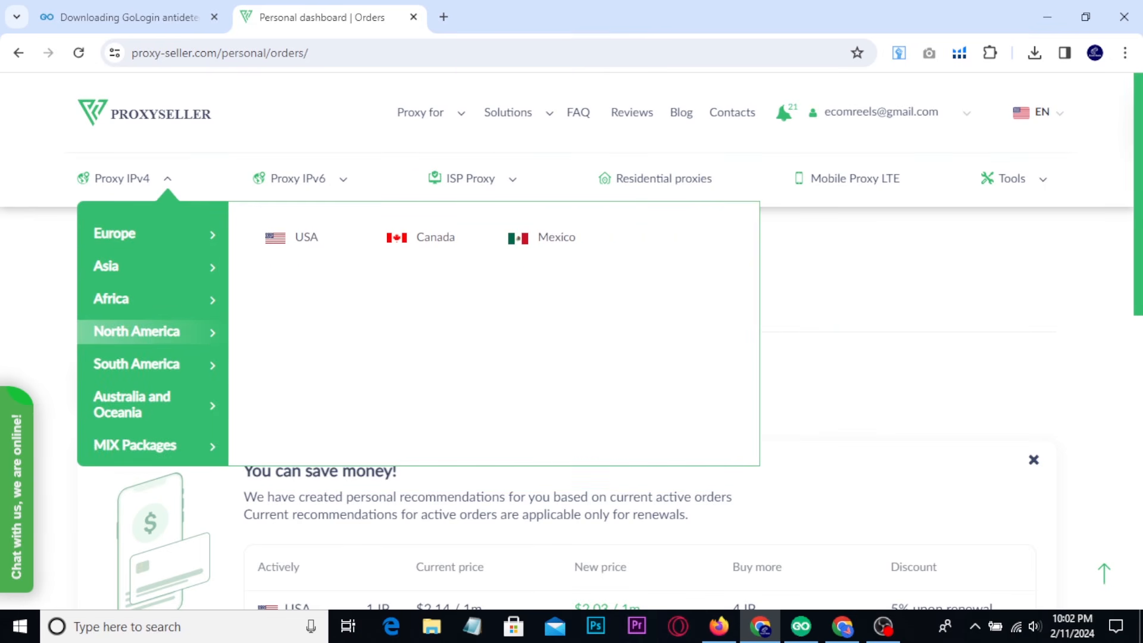
mouse_move(69, 155)
mouse_down()
mouse_move(197, 196)
mouse_move(176, 174)
mouse_move(194, 156)
mouse_up()
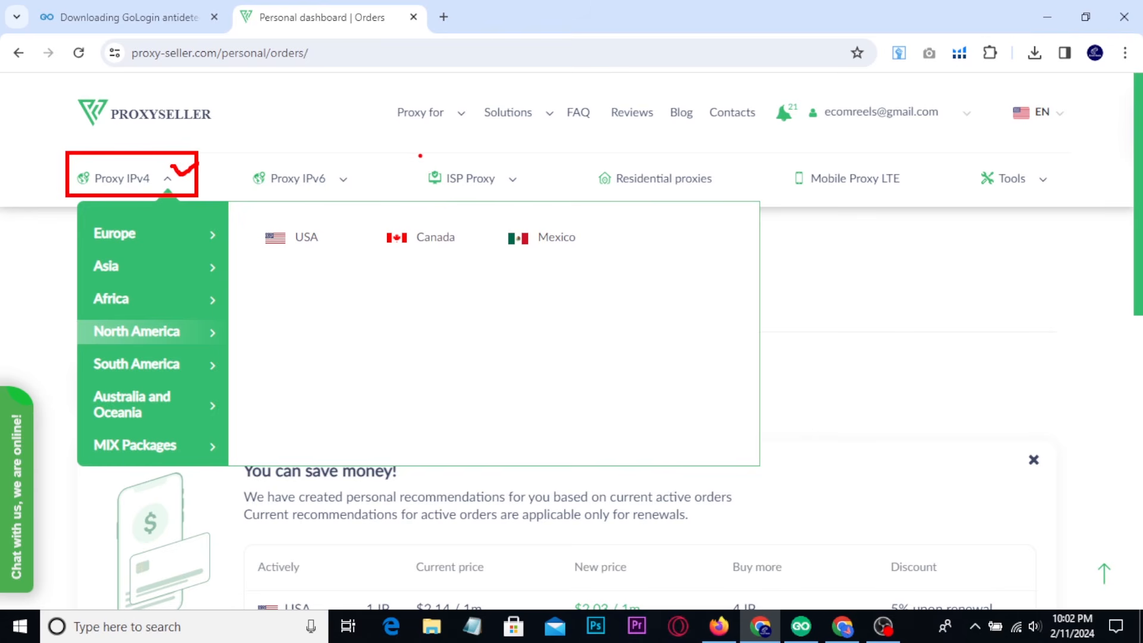
drag(418, 155, 527, 197)
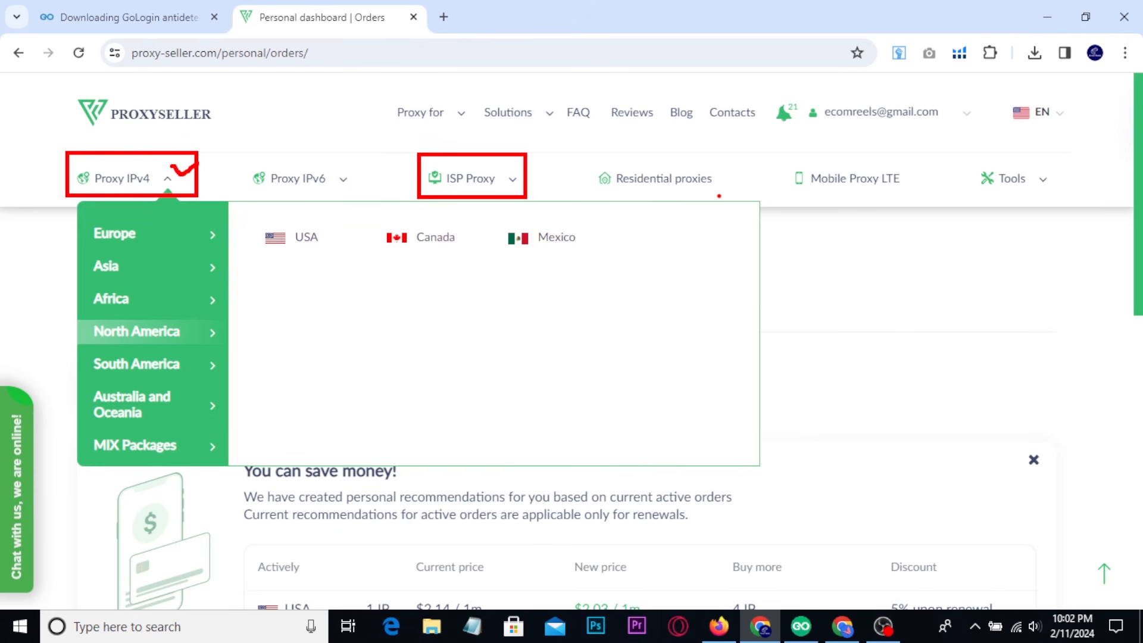
mouse_move(588, 155)
mouse_down()
mouse_move(706, 198)
mouse_move(730, 201)
mouse_move(761, 172)
mouse_up()
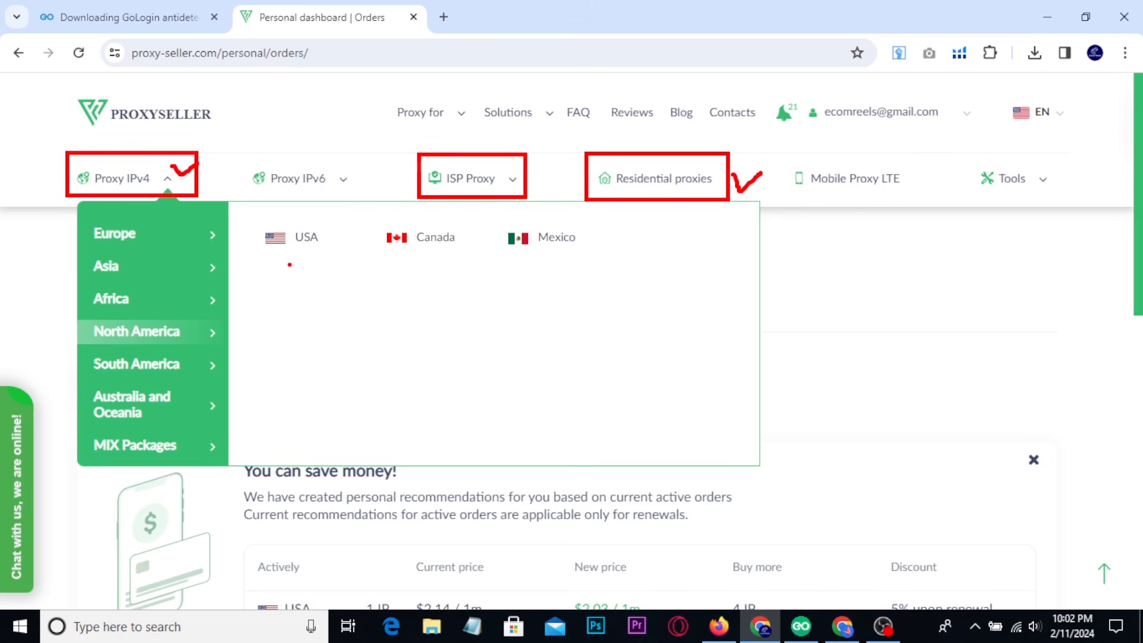
mouse_move(290, 264)
mouse_down()
mouse_move(241, 260)
mouse_move(245, 215)
mouse_move(277, 202)
mouse_move(339, 204)
mouse_move(357, 227)
mouse_move(345, 259)
mouse_move(290, 266)
mouse_up()
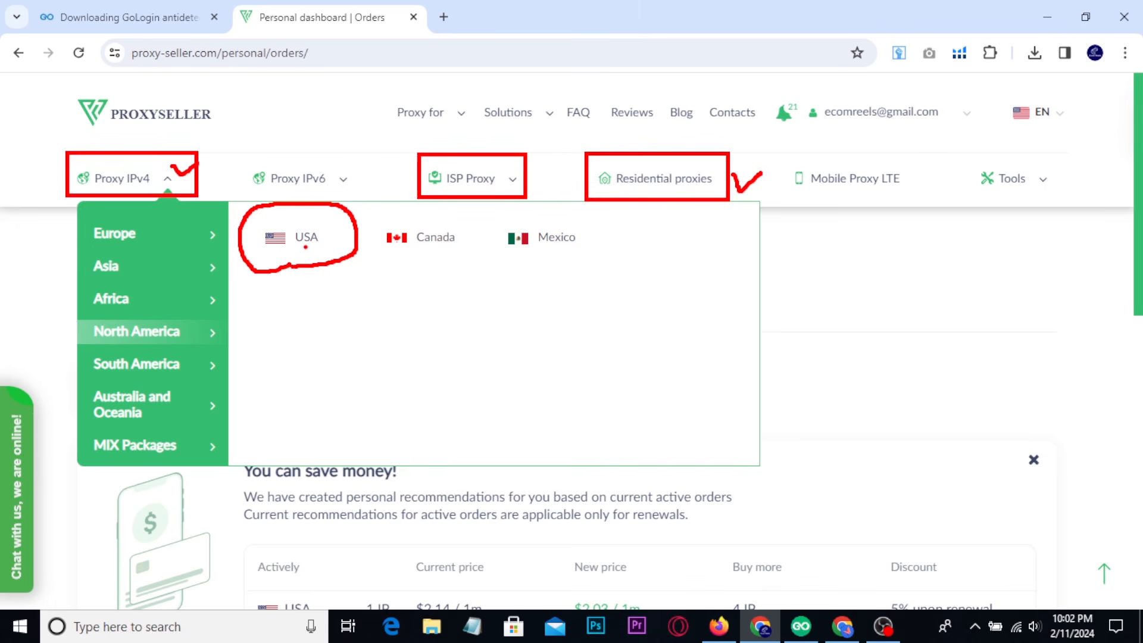
key(Escape)
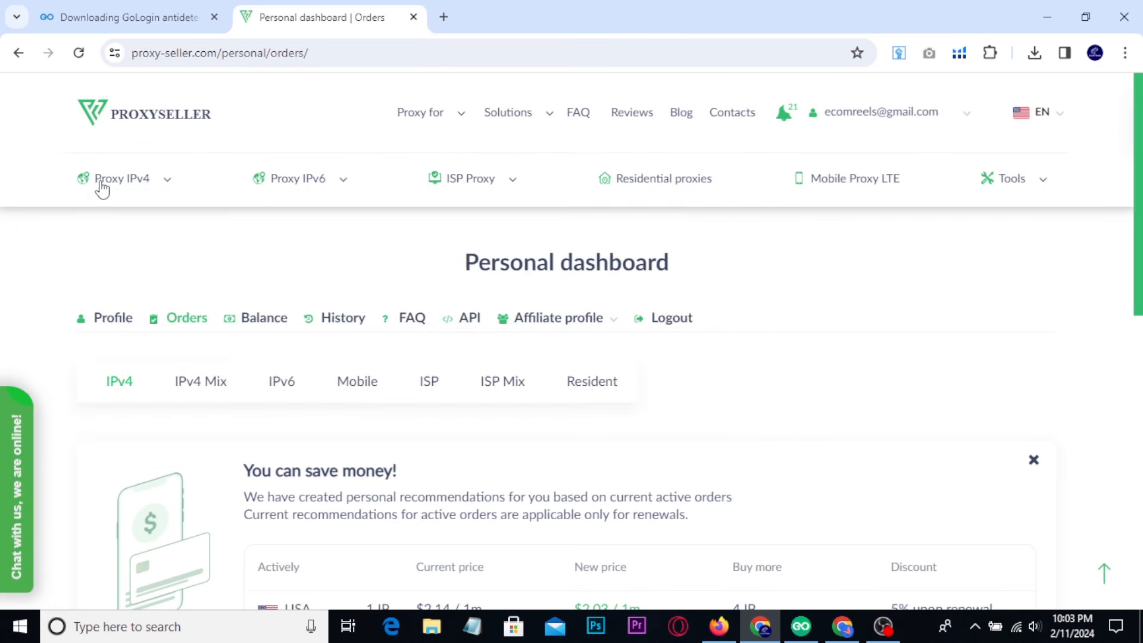
Examine the renewal price recommendation for the USA IPv4 proxy and the active proxy order.
mouse_move(131, 187)
scroll(938, 315, down, 3)
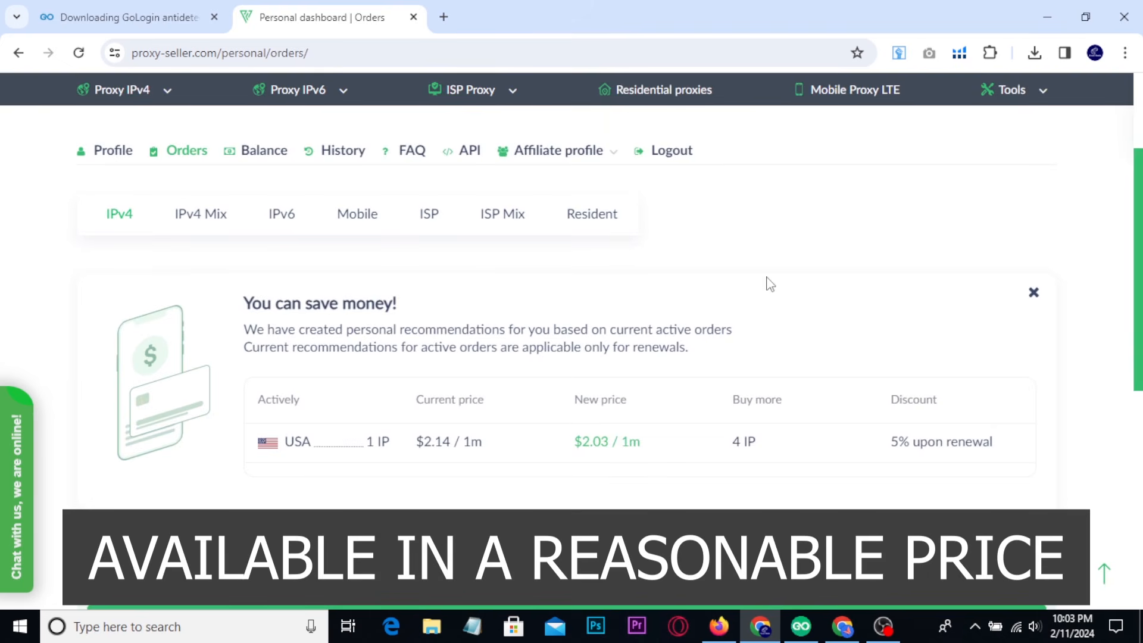
scroll(764, 277, down, 4)
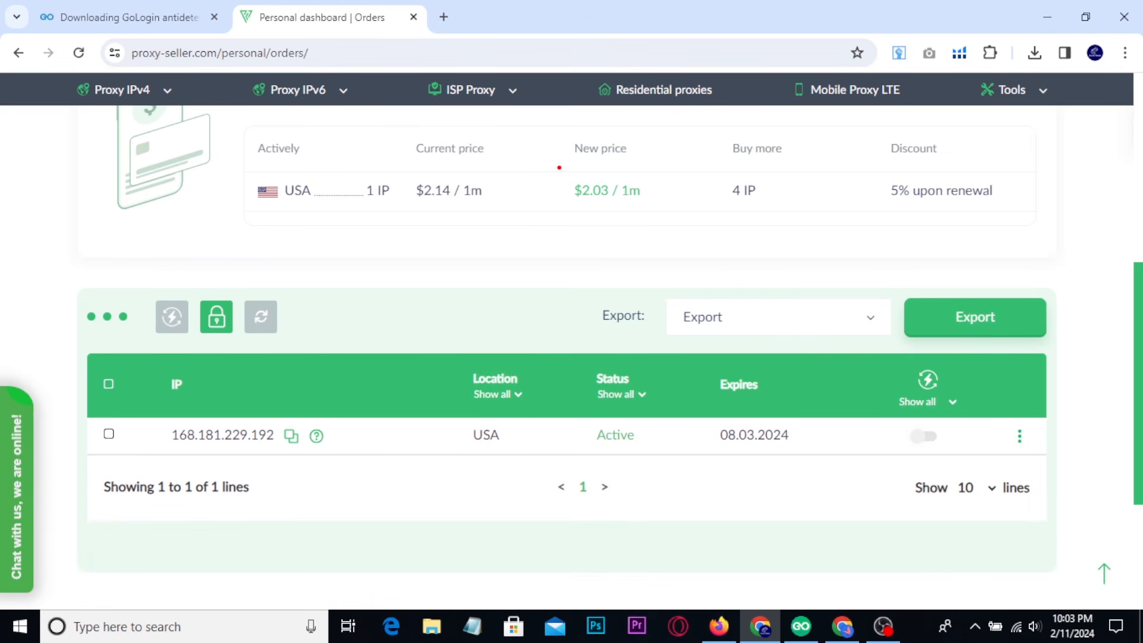
drag(553, 161, 673, 230)
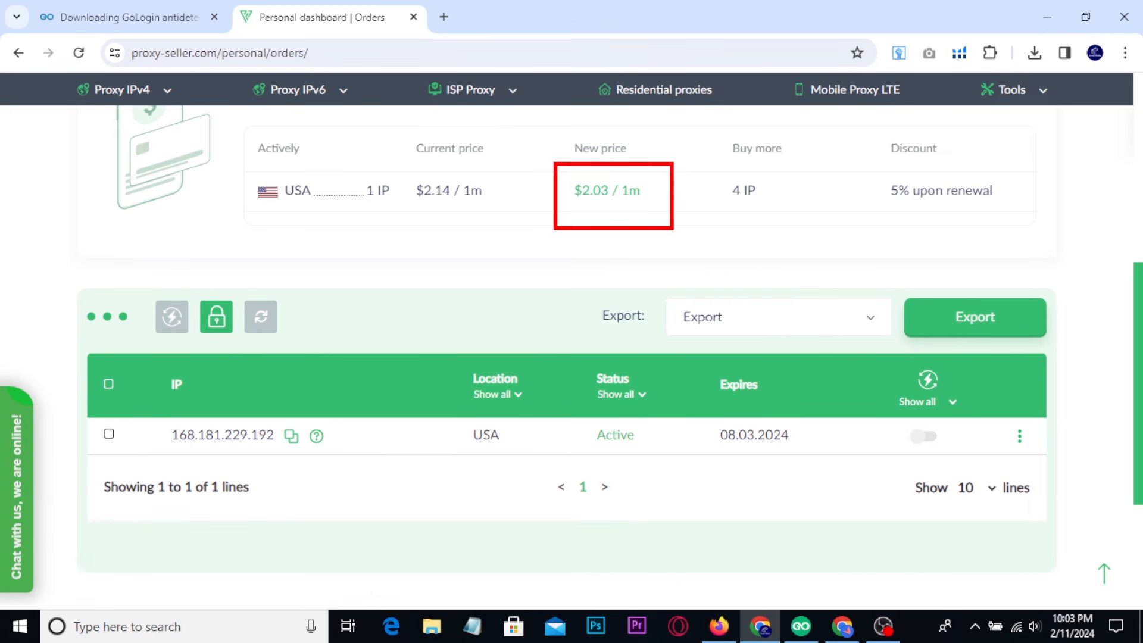
Switch to Firefox and examine the static proxy link and its 10% promo code in the multiple eBay account video's description.
click(719, 626)
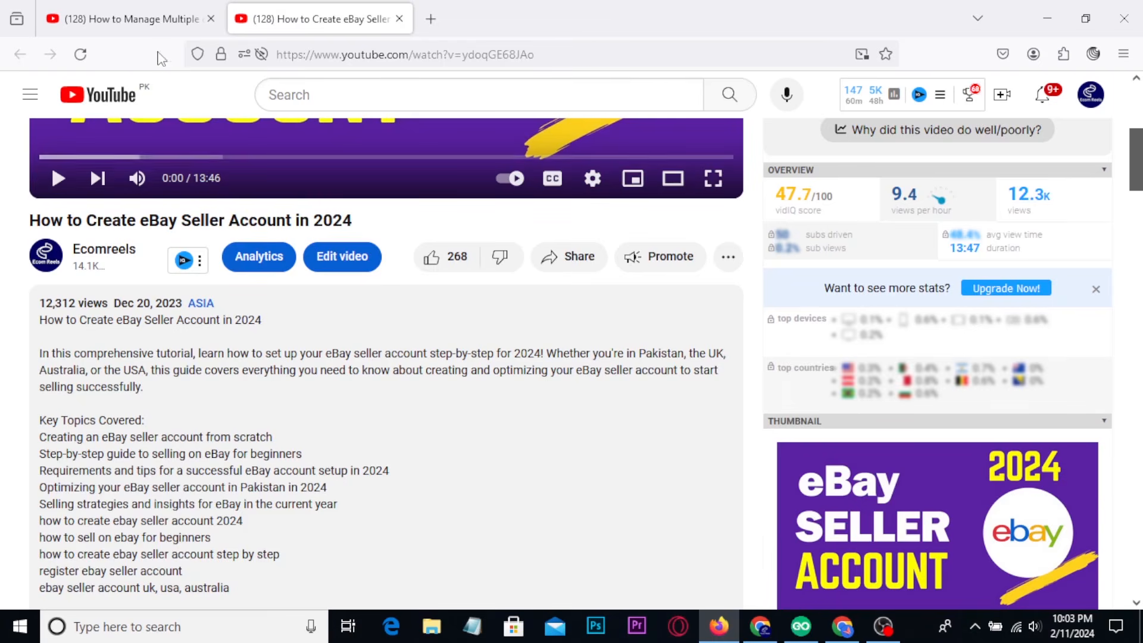
click(134, 19)
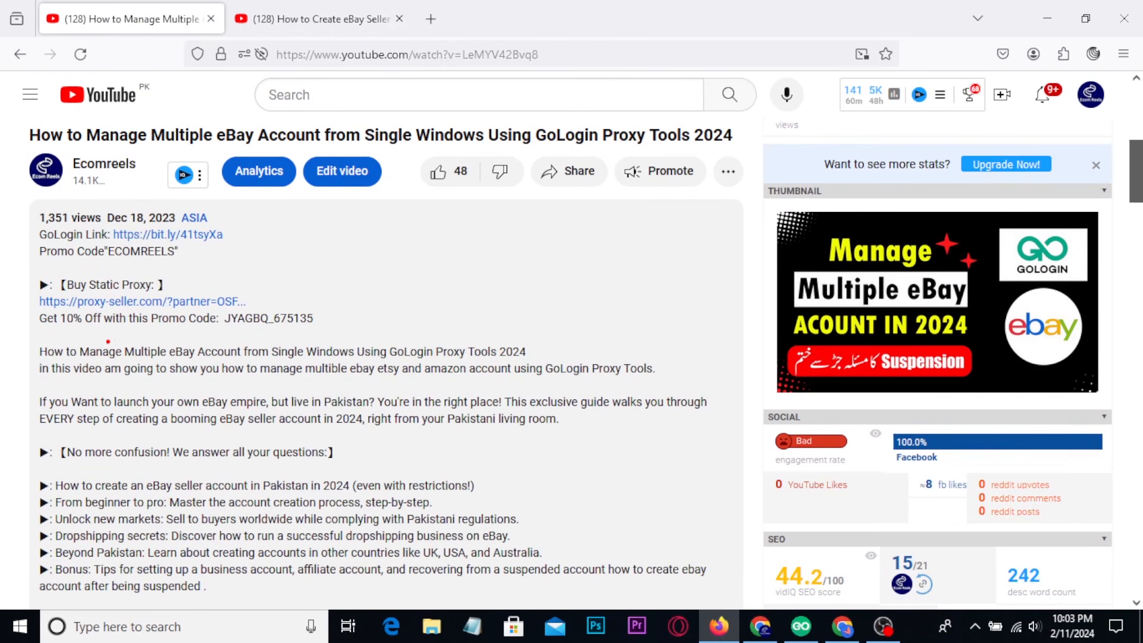
mouse_move(20, 265)
mouse_down()
mouse_move(208, 325)
mouse_move(363, 350)
mouse_up()
mouse_move(219, 306)
mouse_down()
mouse_move(273, 329)
mouse_move(335, 332)
mouse_up()
mouse_move(417, 284)
mouse_down()
mouse_move(420, 314)
mouse_move(444, 283)
mouse_move(384, 308)
mouse_move(433, 254)
mouse_up()
click(484, 280)
drag(529, 268, 540, 260)
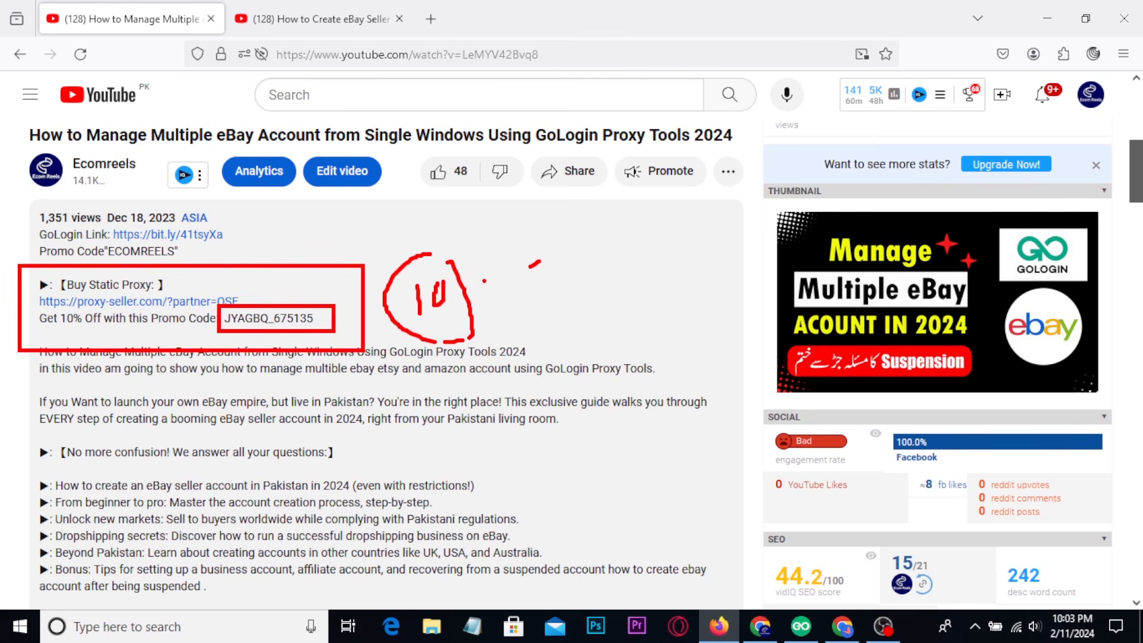
key(Escape)
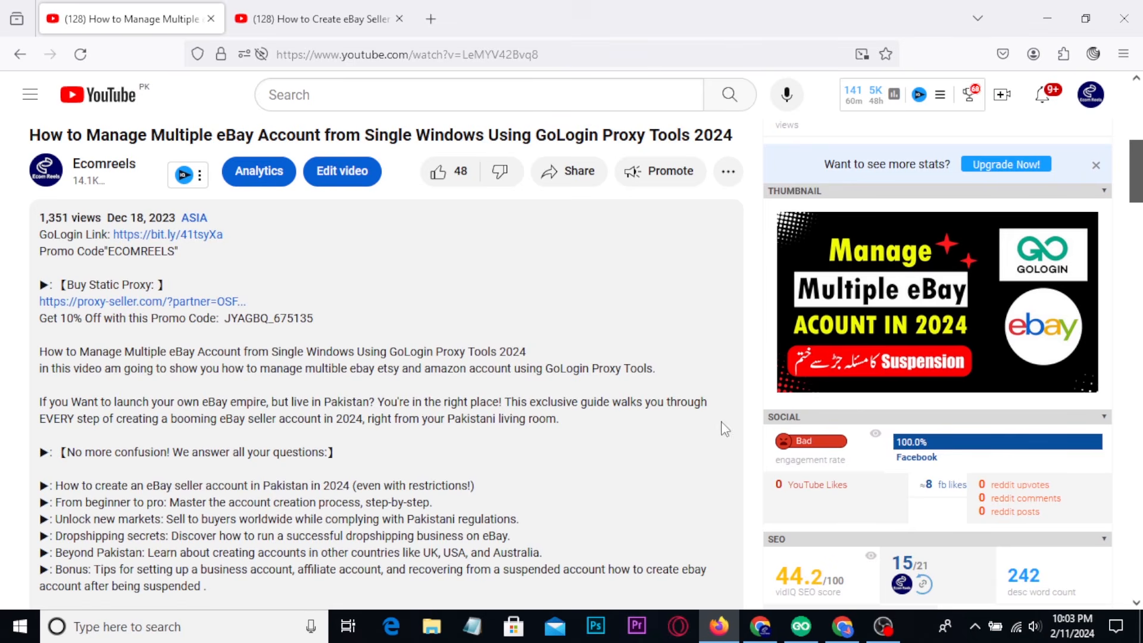
Switch to the Proxy-Seller purchase page in Chrome and choose Proxy IPv4 as the service with USA as the location.
click(841, 625)
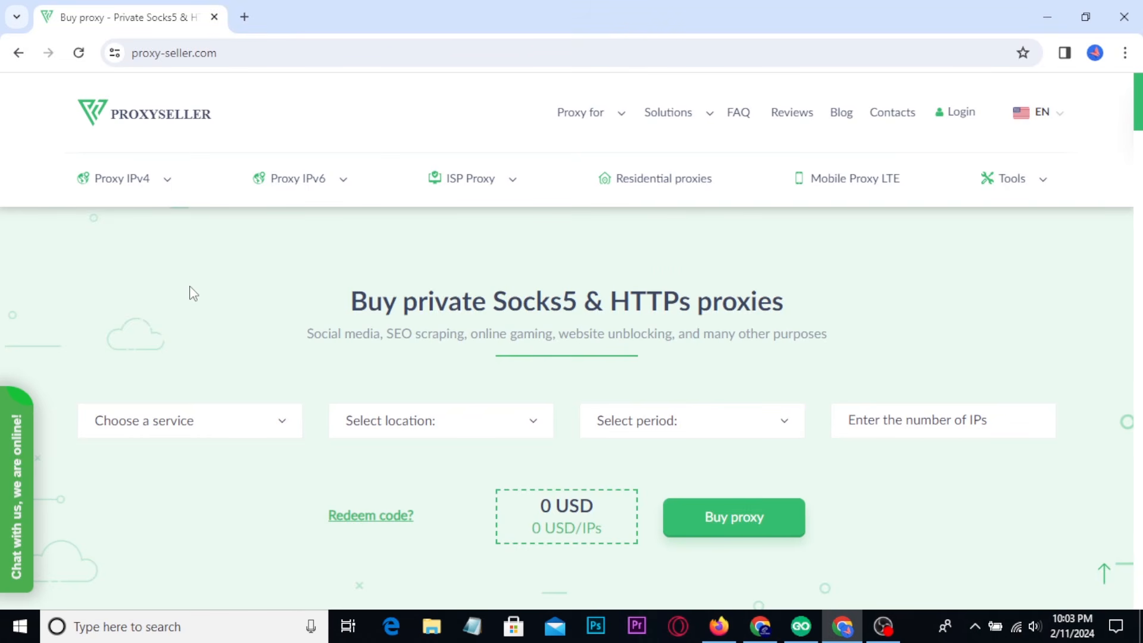
scroll(194, 292, down, 1)
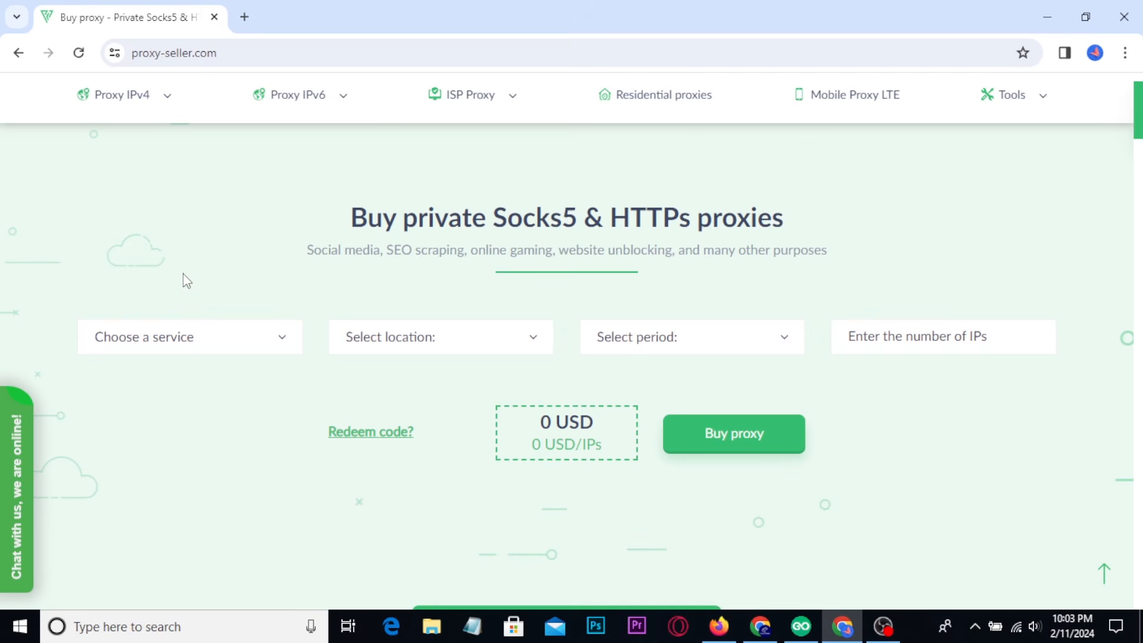
scroll(197, 283, down, 1)
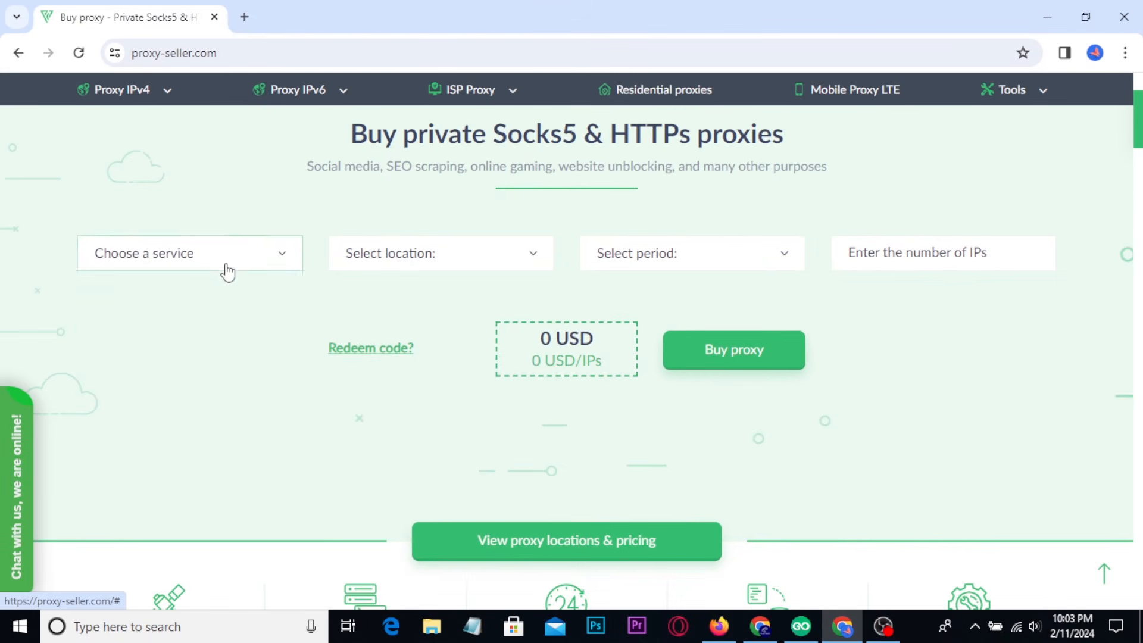
click(225, 267)
click(129, 294)
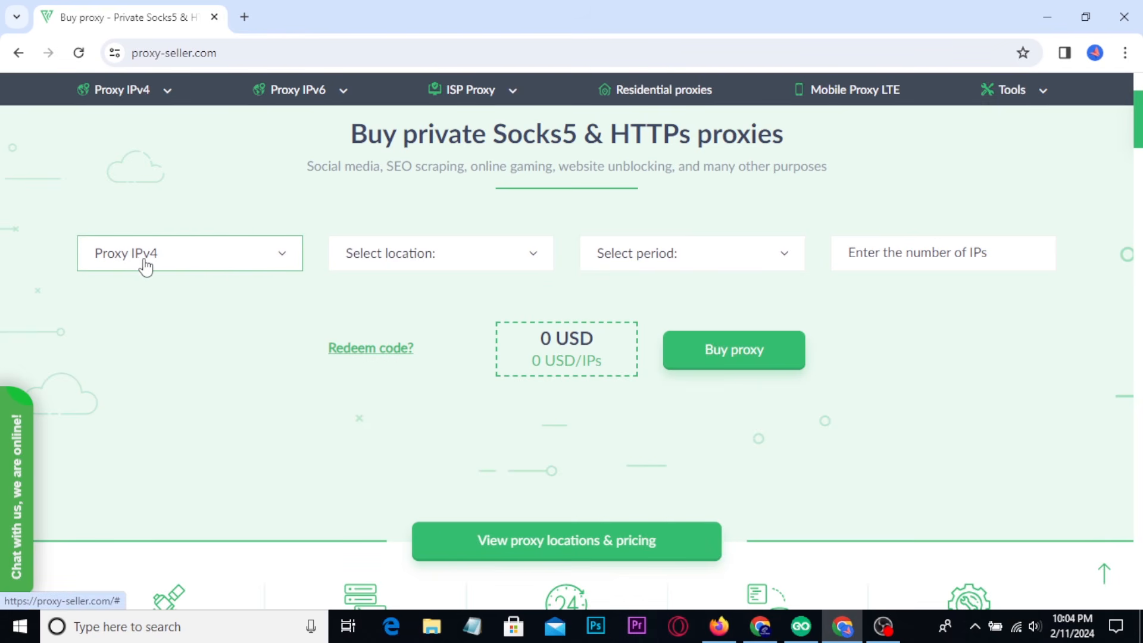
click(416, 261)
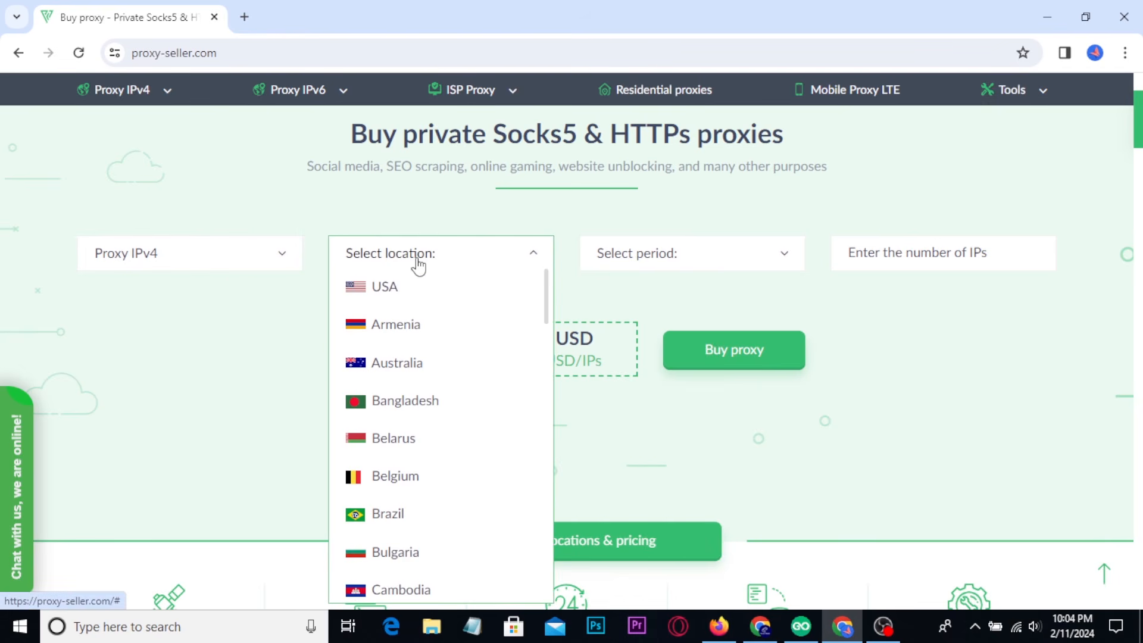
click(388, 296)
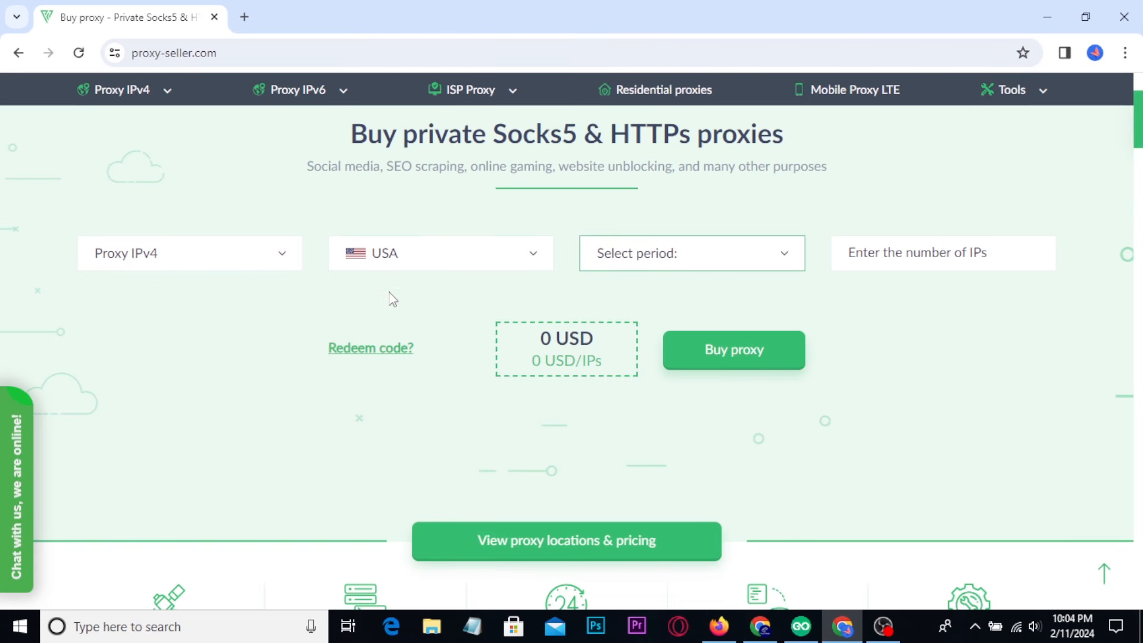
Set the proxy rental period to 1 month for 1 IP.
click(414, 263)
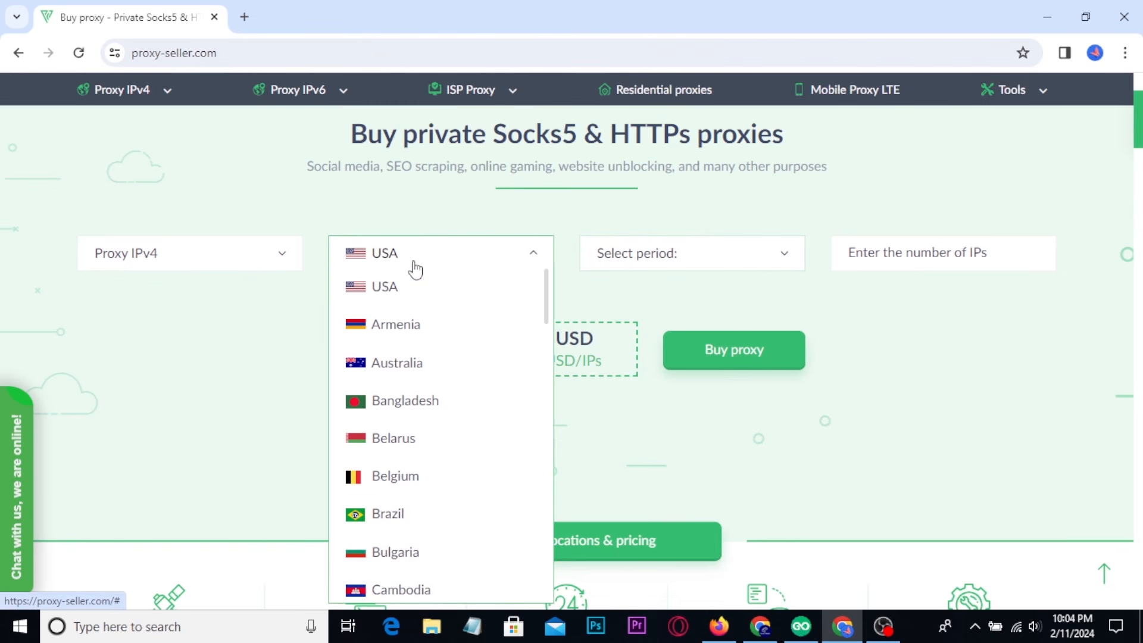
click(267, 312)
click(721, 272)
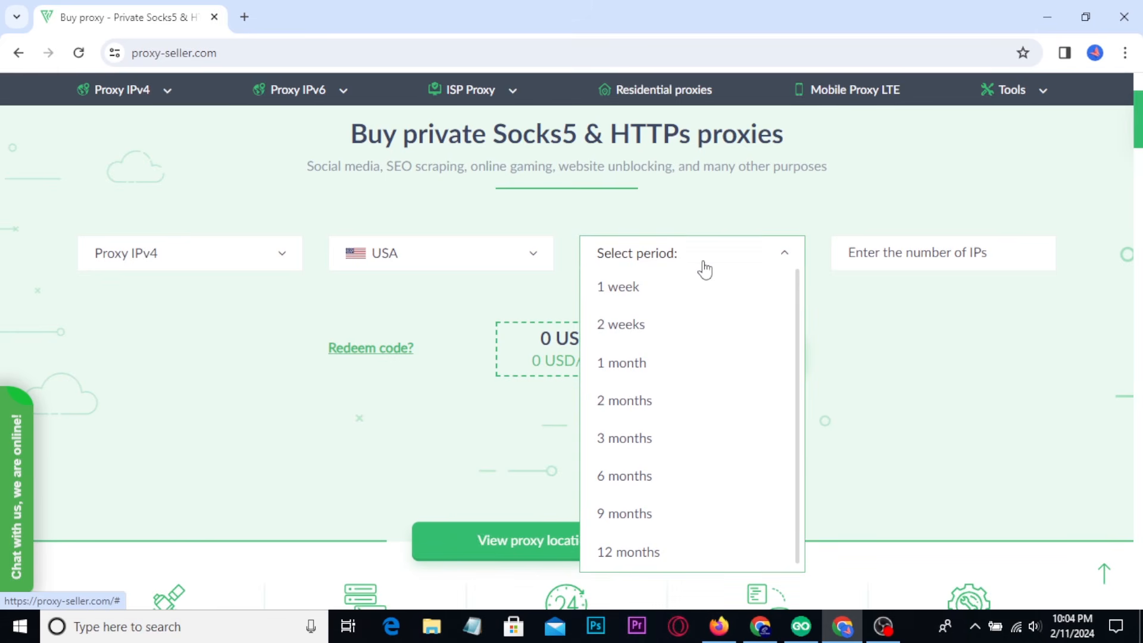
click(630, 367)
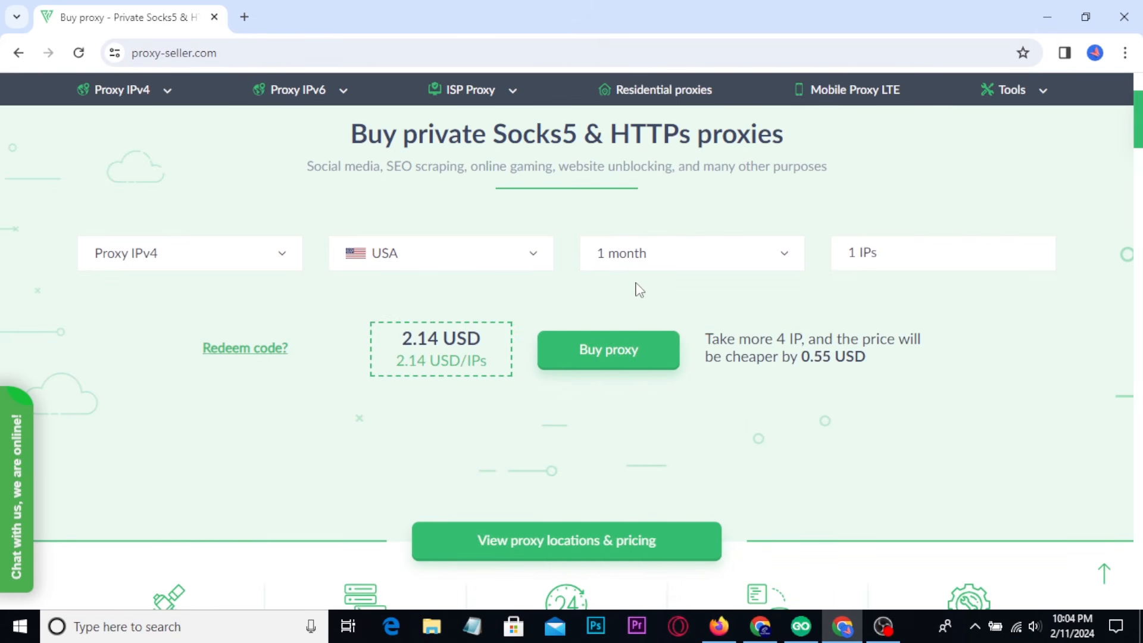
click(853, 257)
Look at the profile list in GoLogin, then return to the Proxy-Seller order form and examine its price and redeem-code option.
click(800, 626)
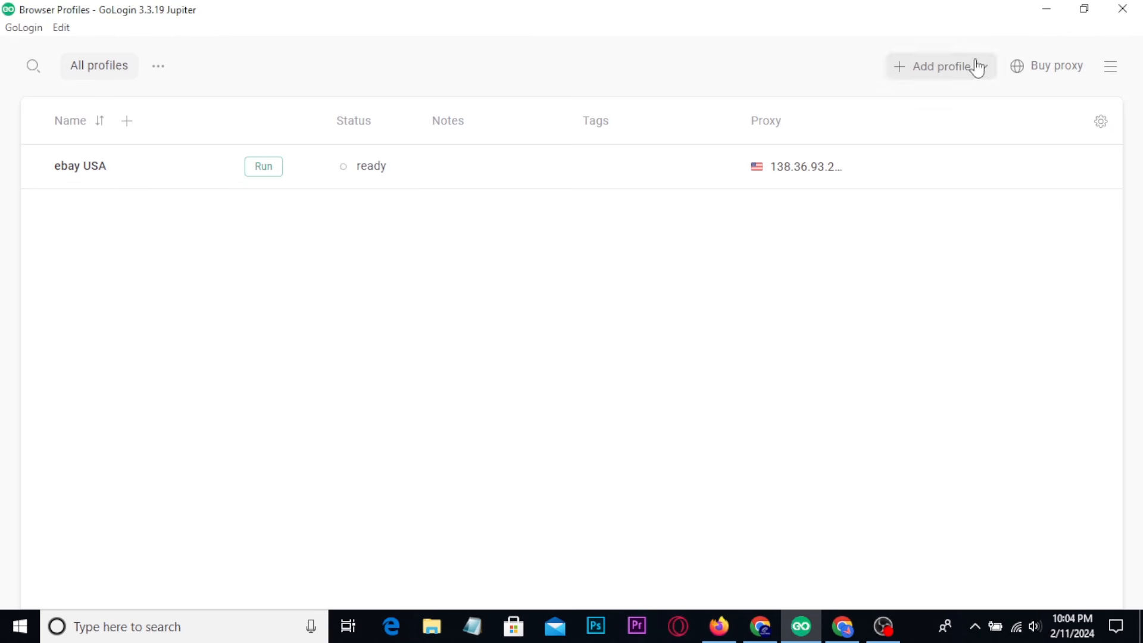
click(844, 626)
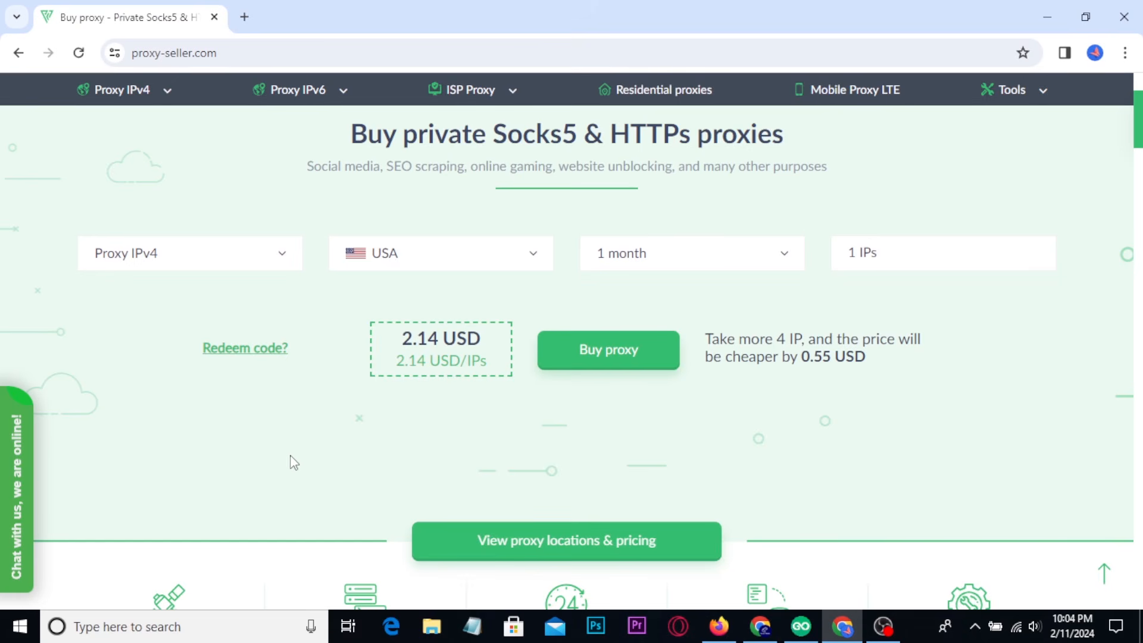
scroll(457, 448, down, 1)
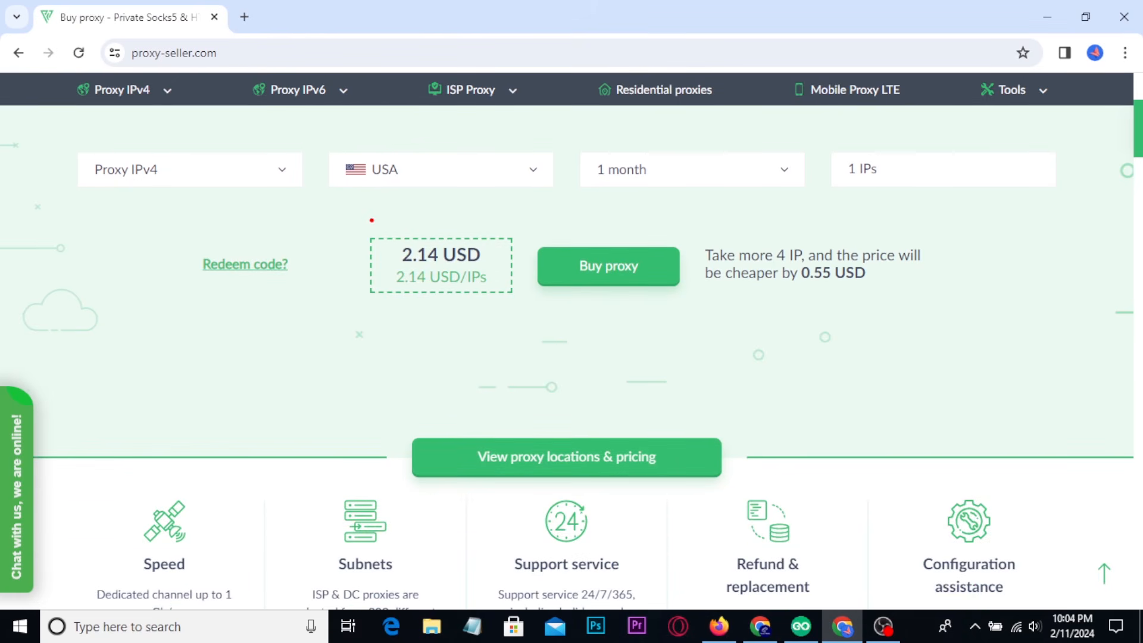
drag(410, 245, 476, 308)
Copy the promo code JYAGBQ_675135 from the video description in Firefox and apply it to the Proxy-Seller order in Chrome.
click(718, 627)
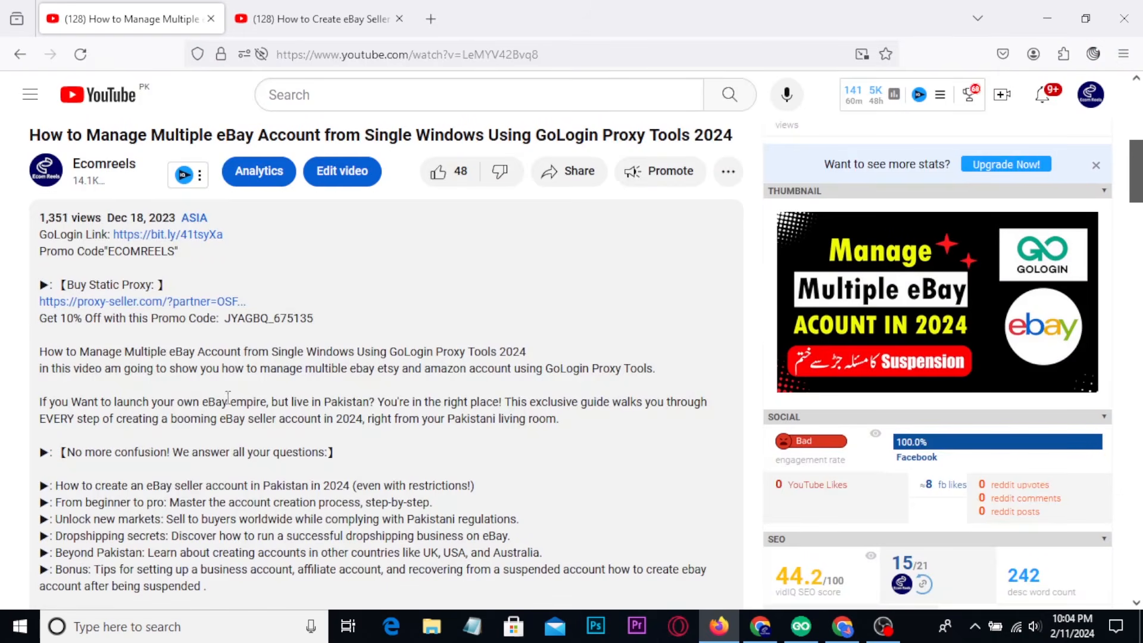
double_click(310, 321)
key(ctrl+c)
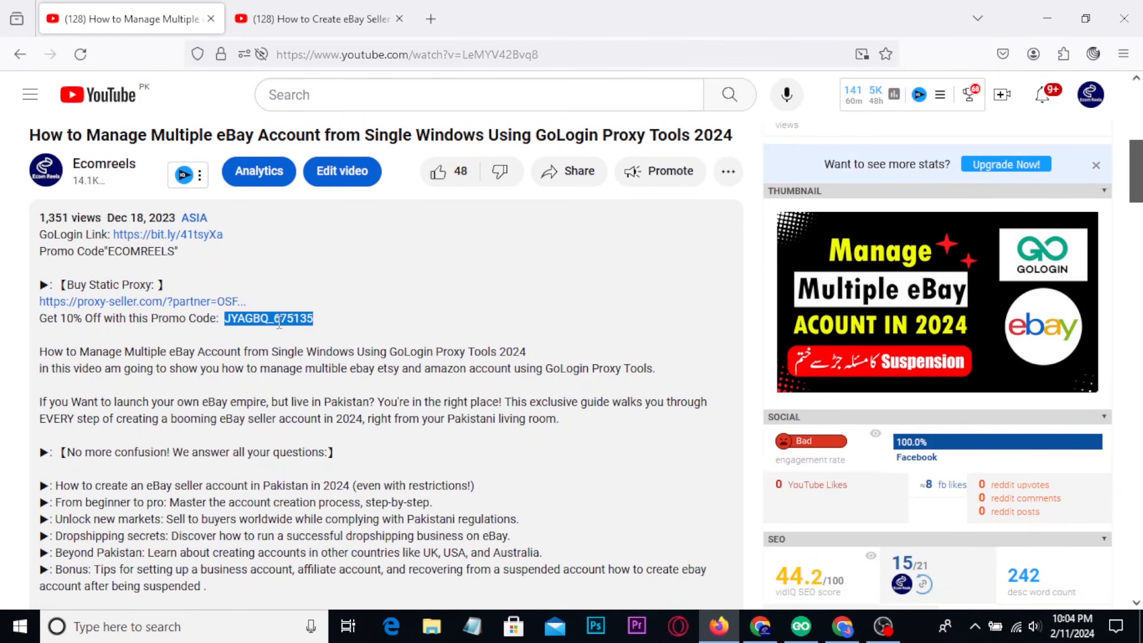
click(841, 626)
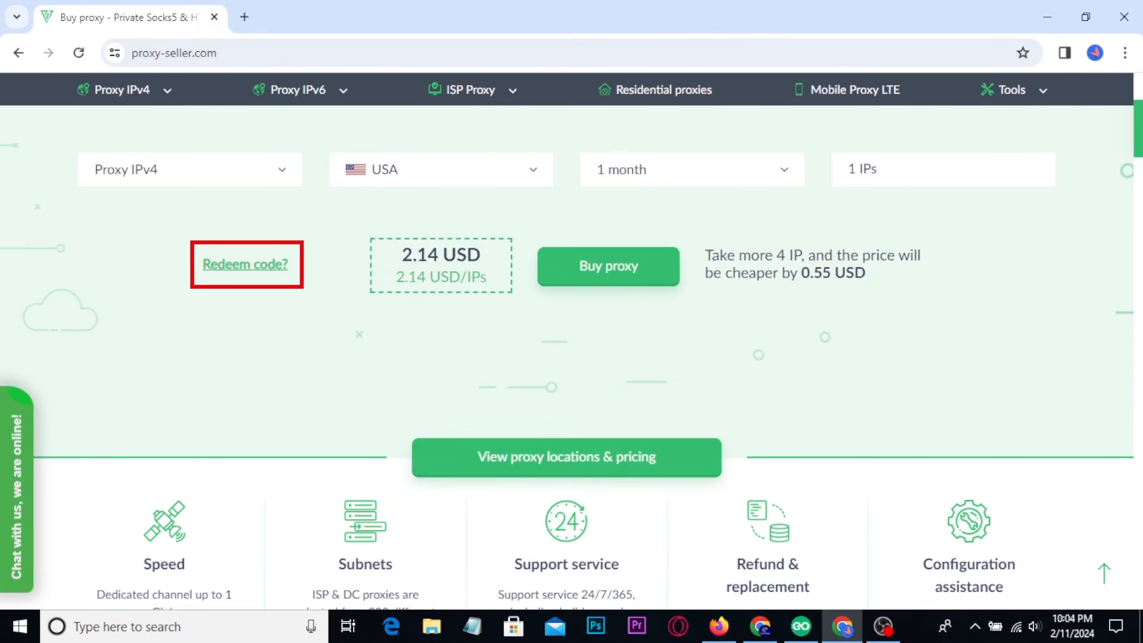
click(238, 265)
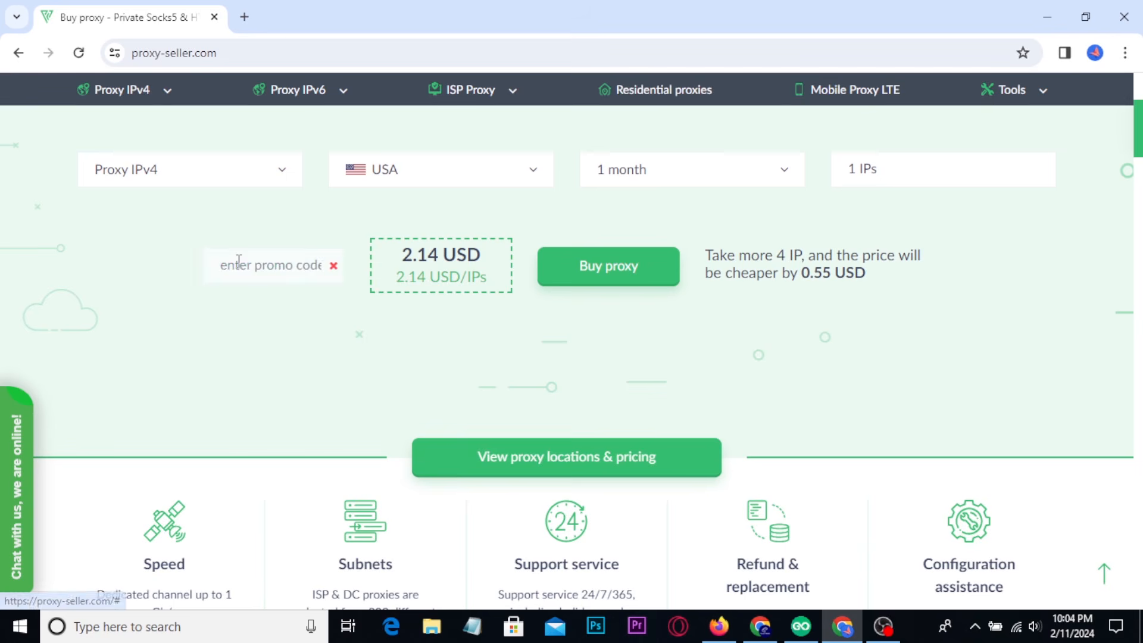
key(ctrl+v)
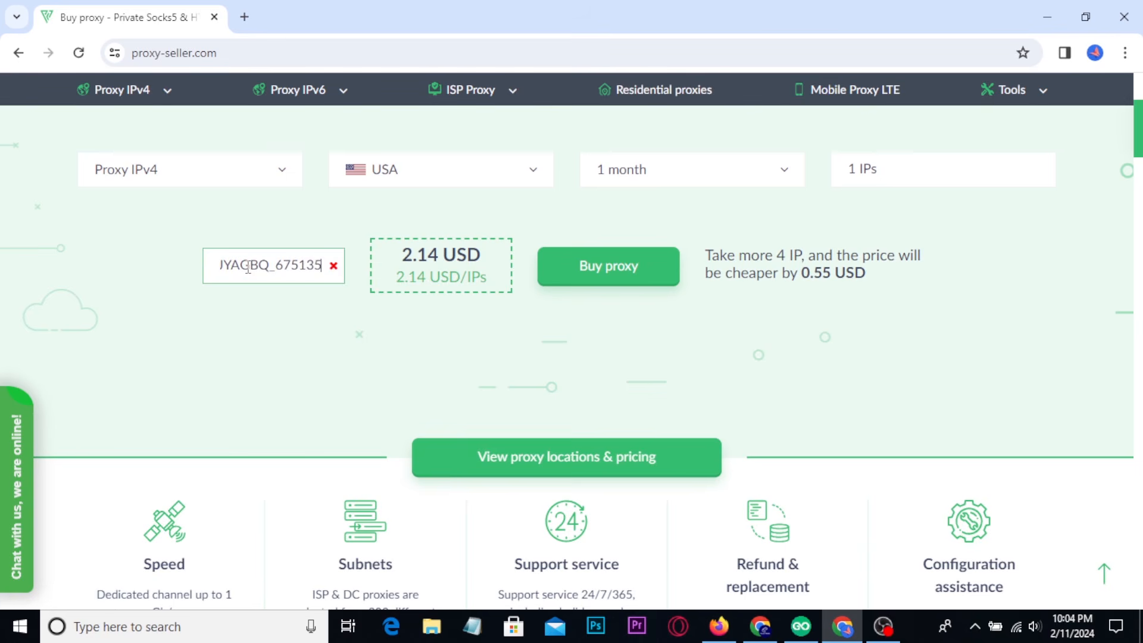
click(289, 350)
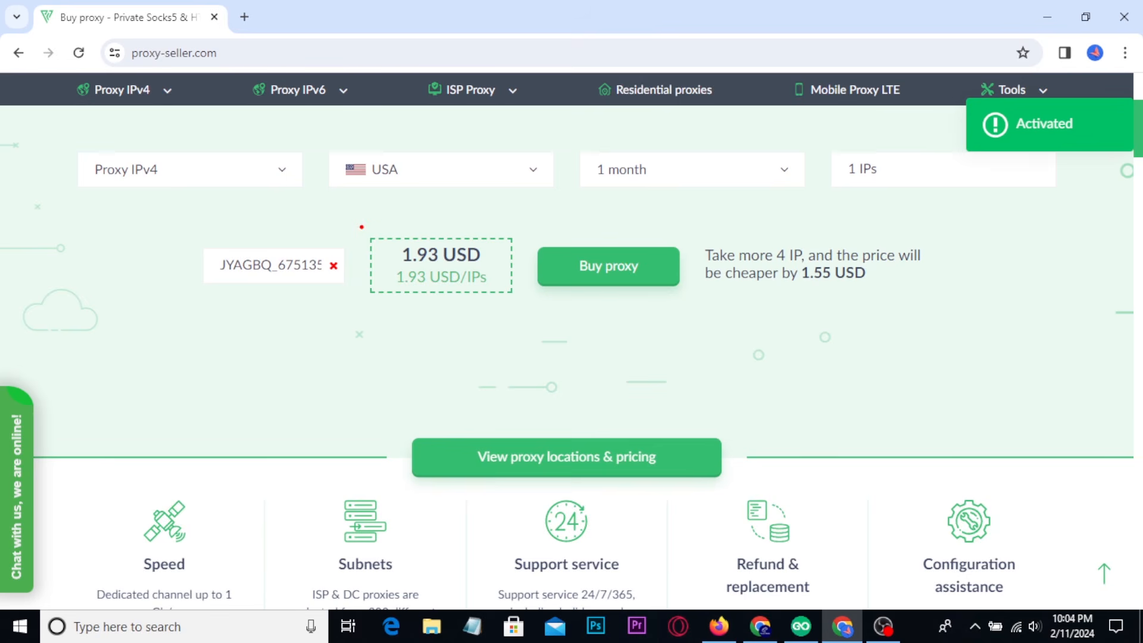
Examine the discounted price of the USA IPv4 proxy order.
drag(358, 221, 518, 319)
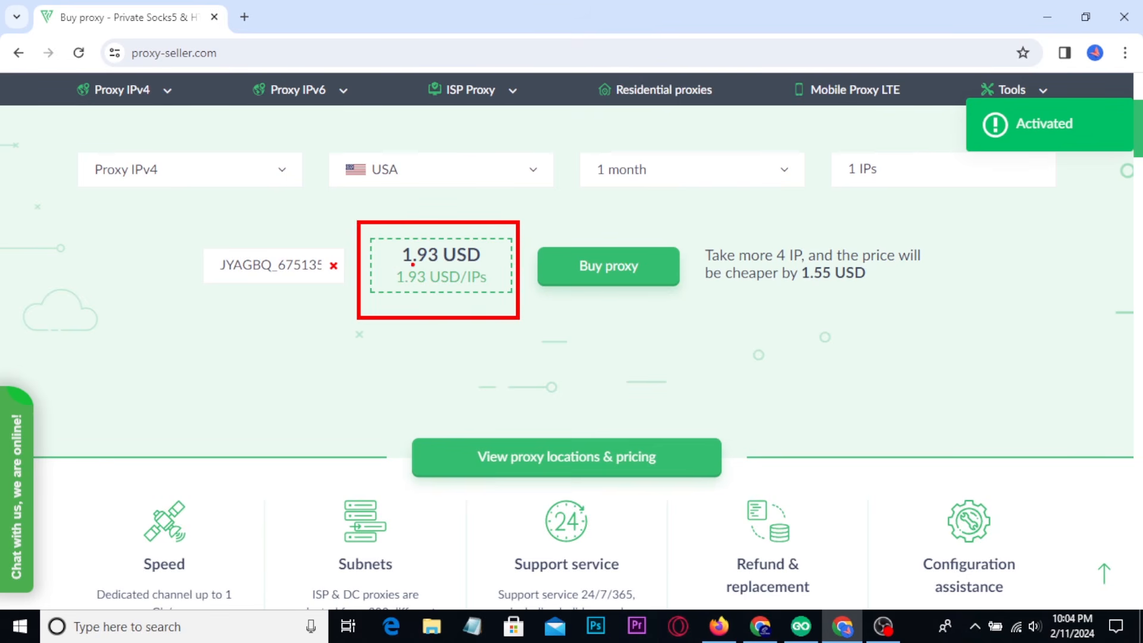
mouse_move(397, 264)
mouse_down()
mouse_move(460, 262)
mouse_move(491, 245)
mouse_move(459, 231)
mouse_move(388, 233)
mouse_move(394, 268)
mouse_up()
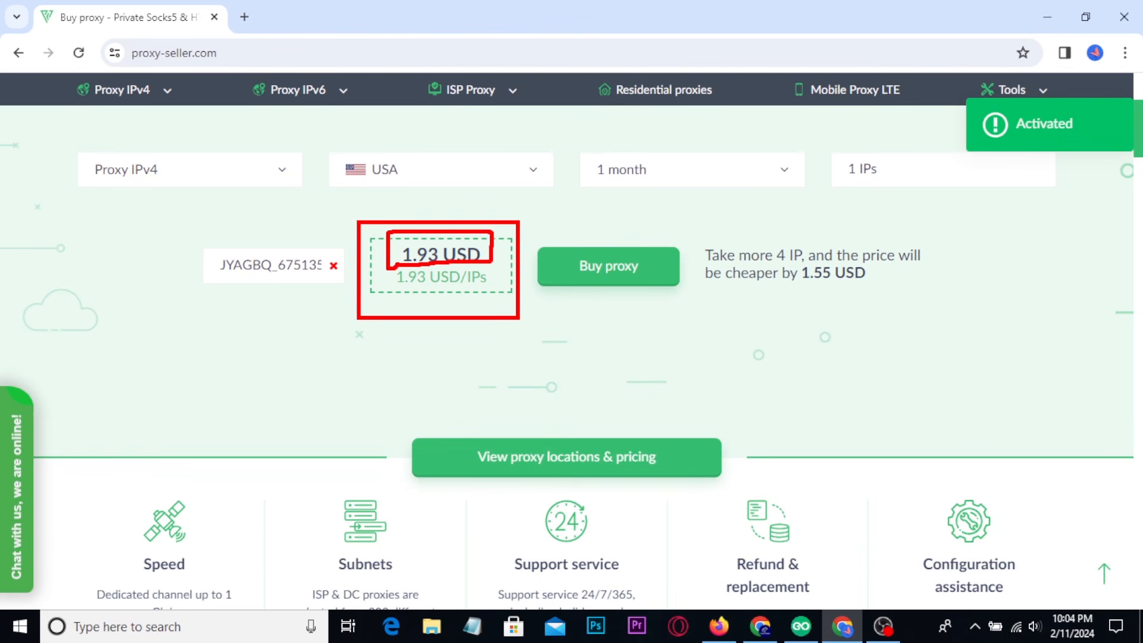
key(Escape)
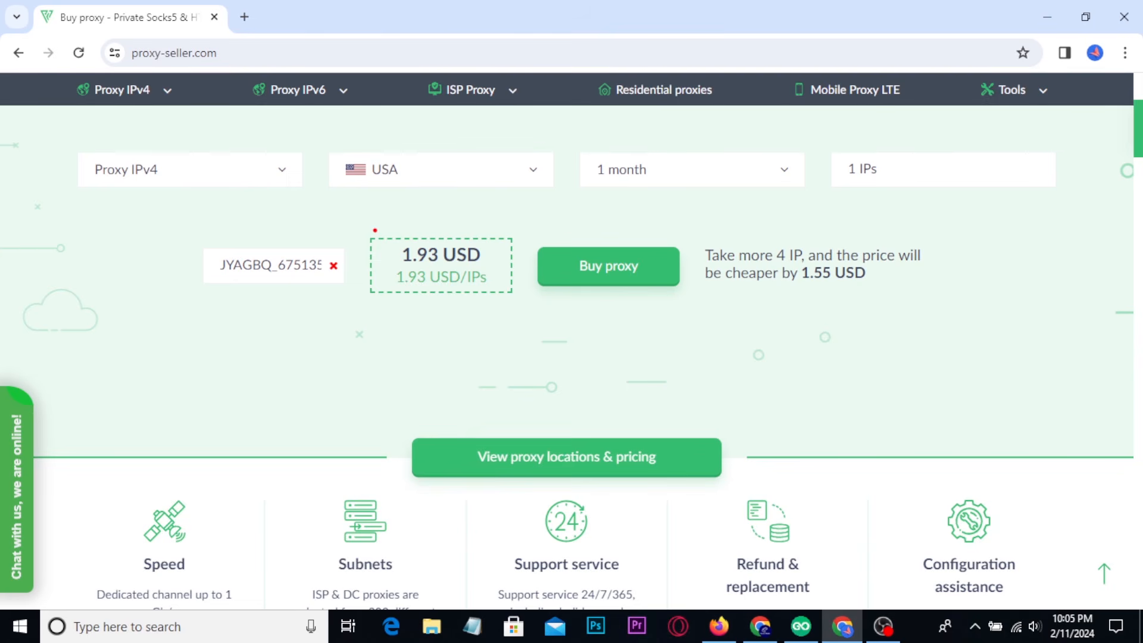
drag(365, 215, 491, 307)
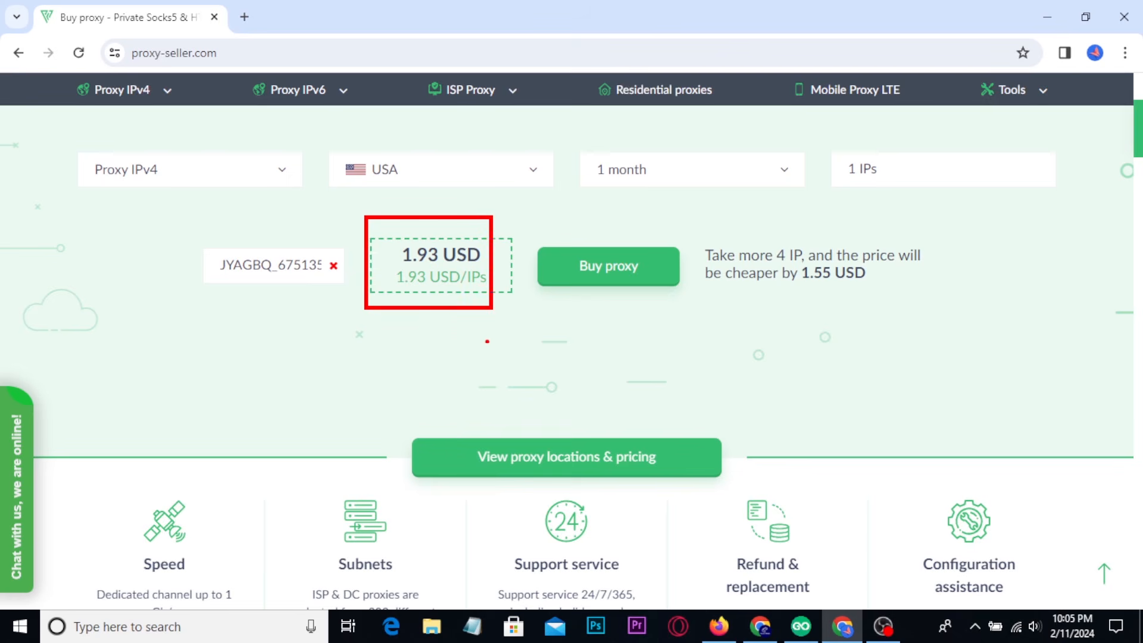
mouse_move(409, 335)
mouse_down()
mouse_move(410, 373)
mouse_move(453, 345)
mouse_move(424, 396)
mouse_move(443, 316)
mouse_up()
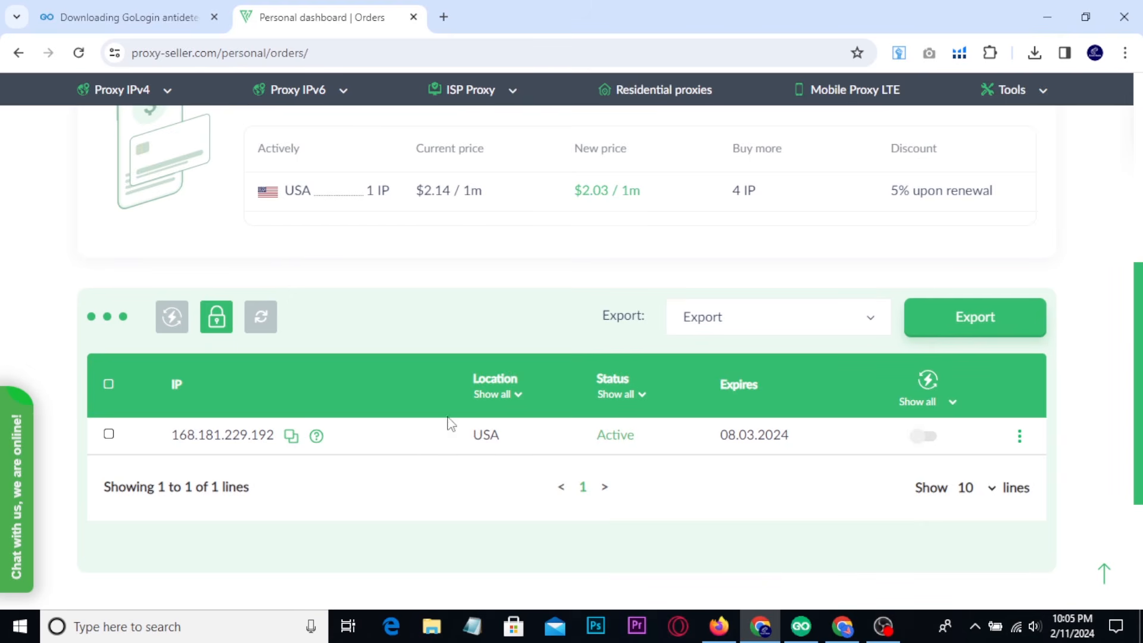
On the Proxy-Seller orders dashboard, compare the renewal price recommendations for the USA ISP and IPv4 proxies.
scroll(524, 433, up, 4)
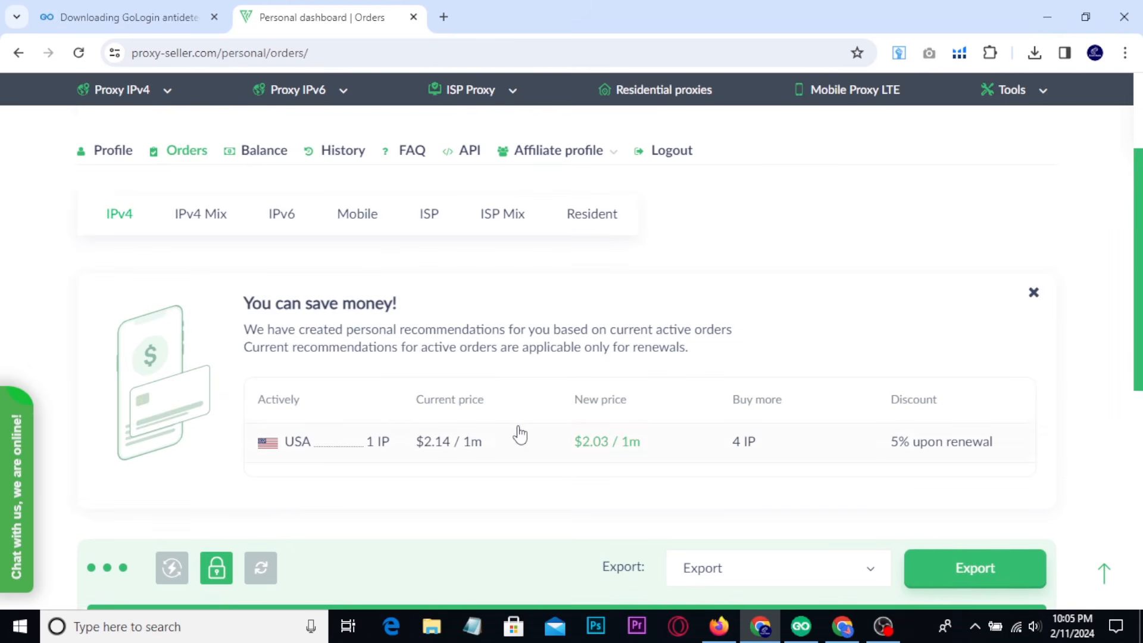
click(426, 232)
drag(548, 504, 772, 554)
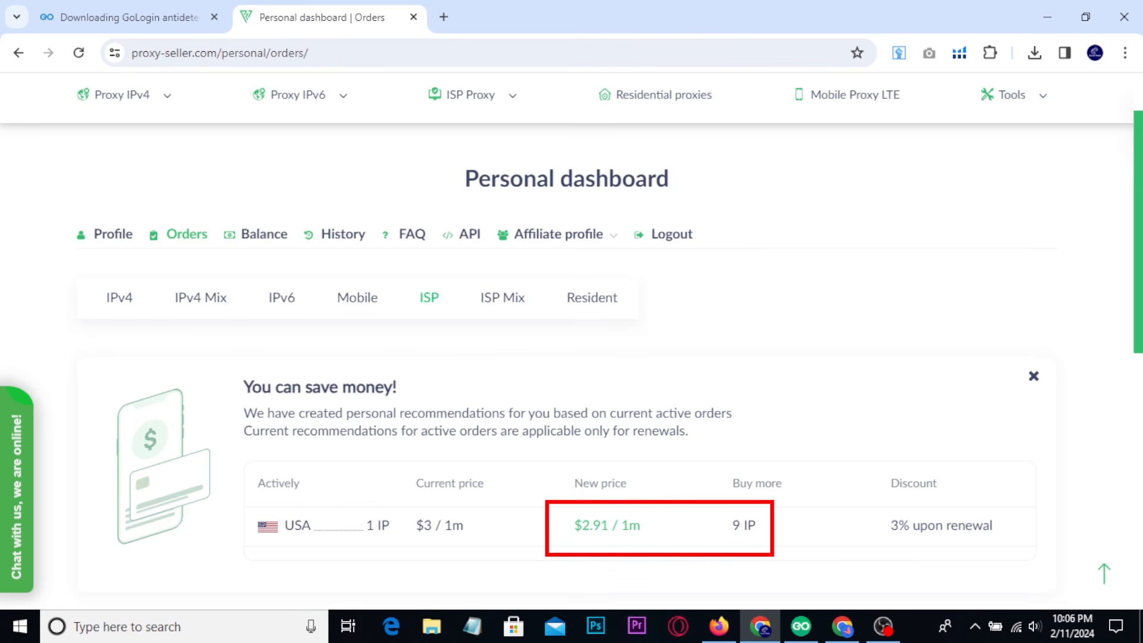
click(113, 305)
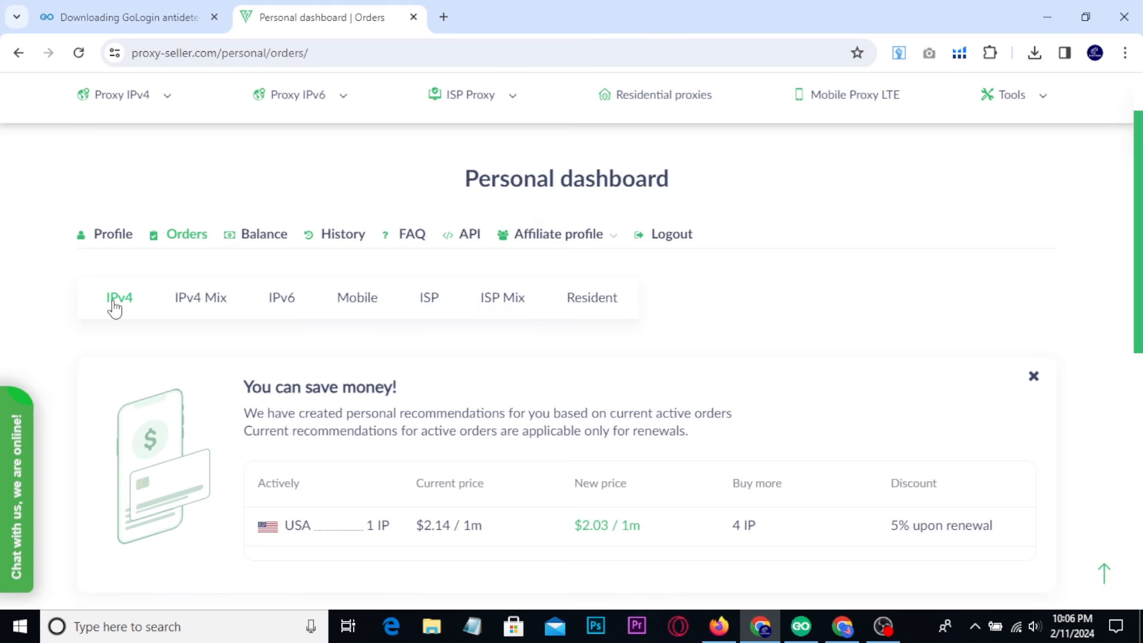
drag(402, 506, 812, 555)
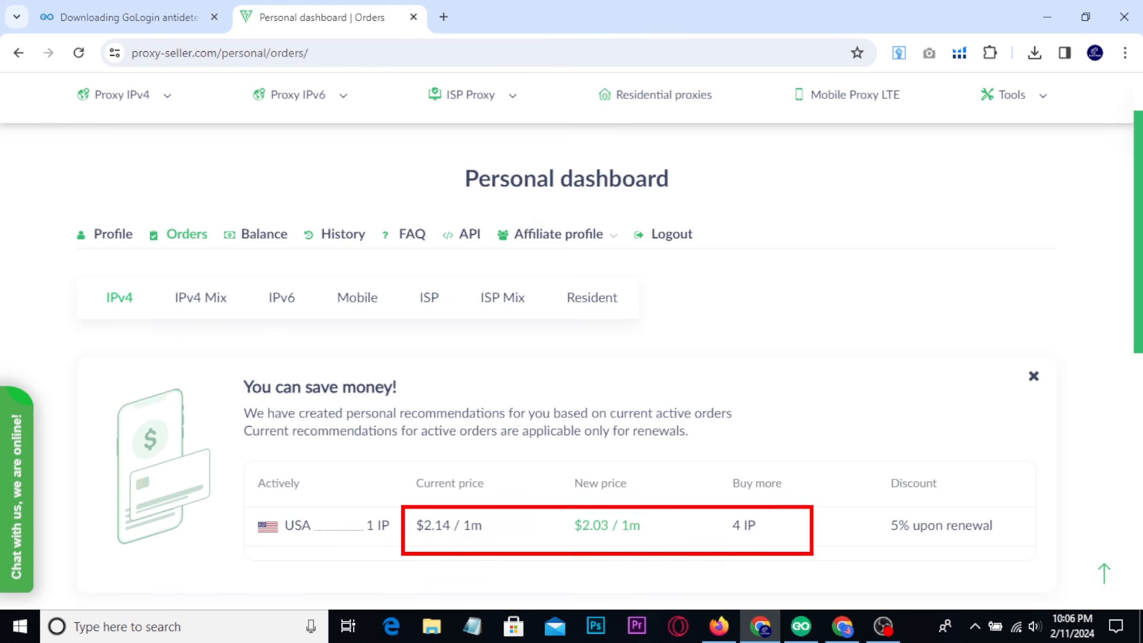
Examine the residential proxy's bandwidth statistics and point out the IPv4 order type, then switch to Firefox.
click(589, 305)
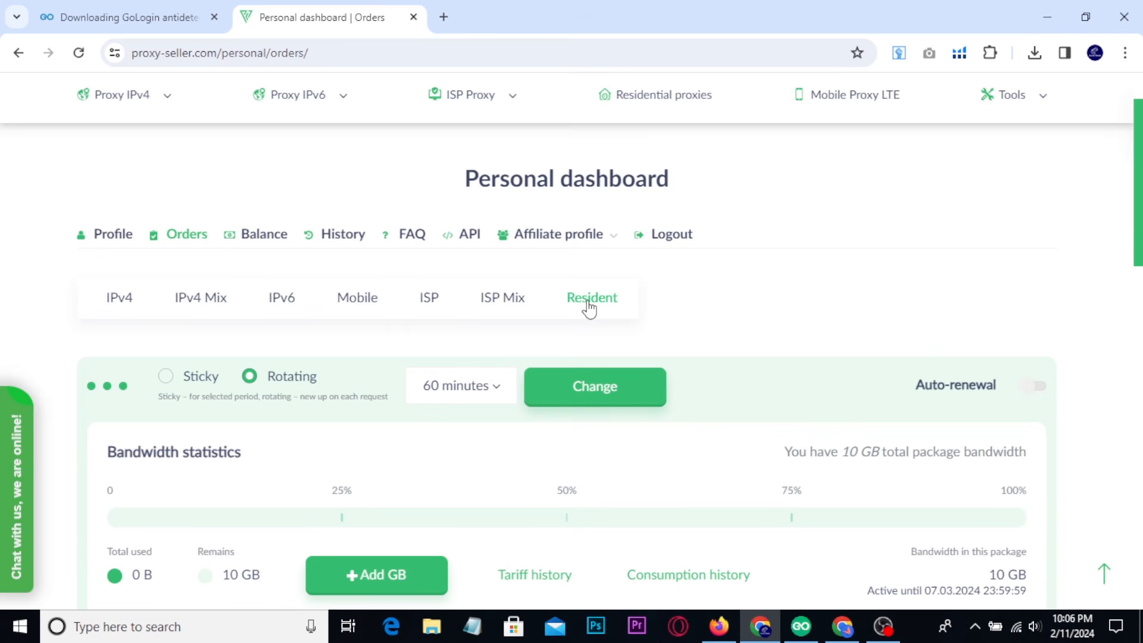
mouse_move(133, 522)
mouse_down()
mouse_move(480, 613)
mouse_move(526, 613)
mouse_up()
key(Escape)
key(ctrl+2)
mouse_move(88, 280)
mouse_down()
mouse_move(149, 319)
mouse_move(189, 263)
mouse_up()
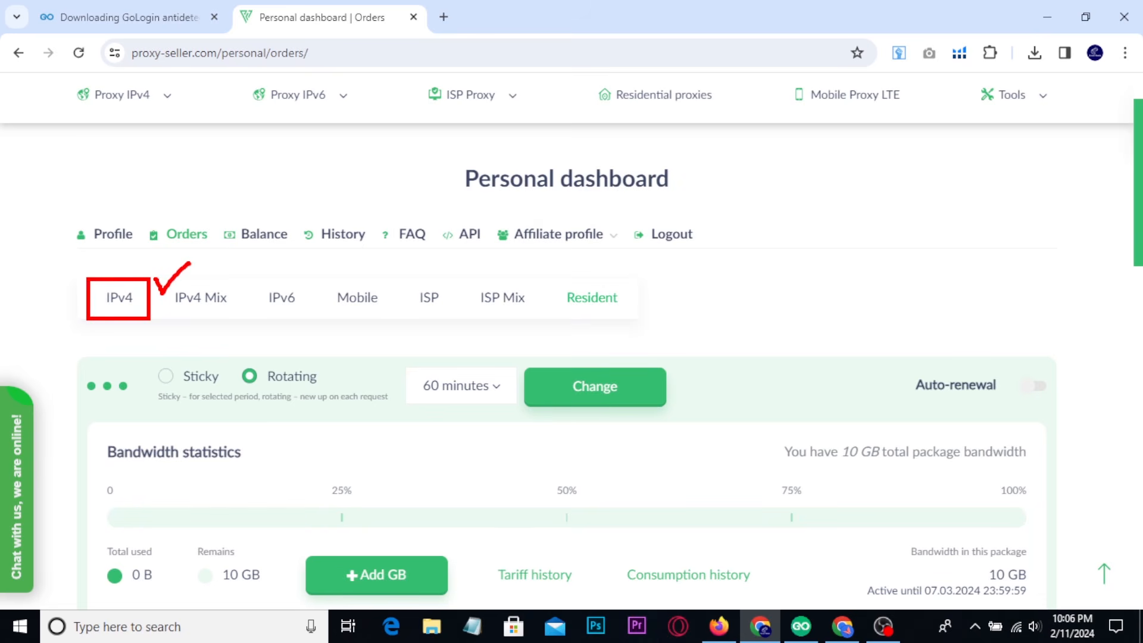
key(Escape)
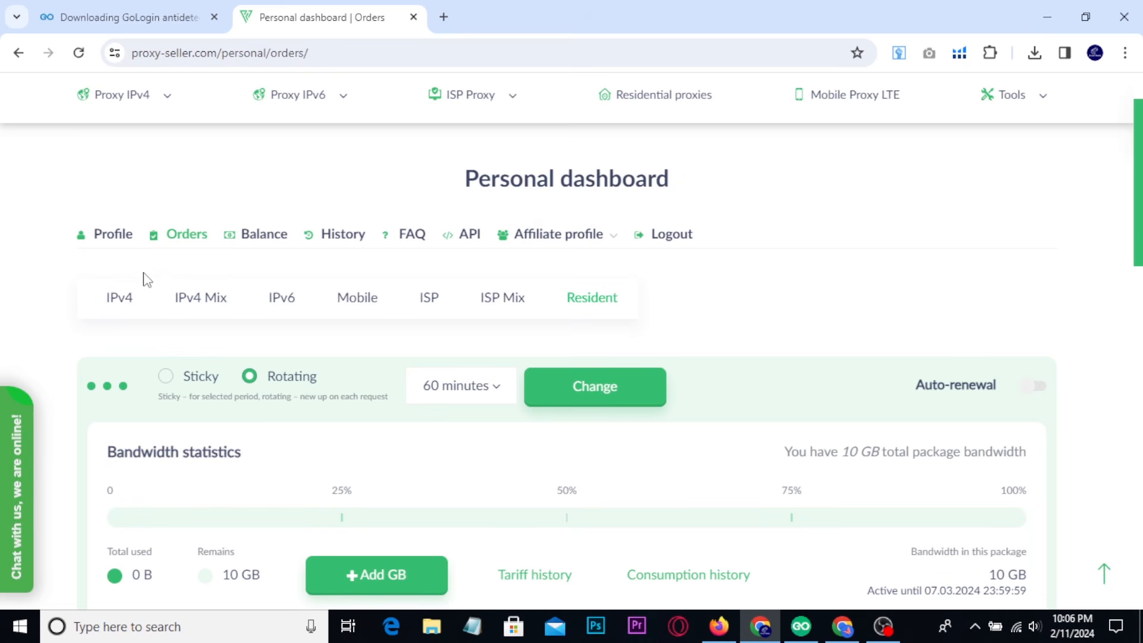
click(719, 625)
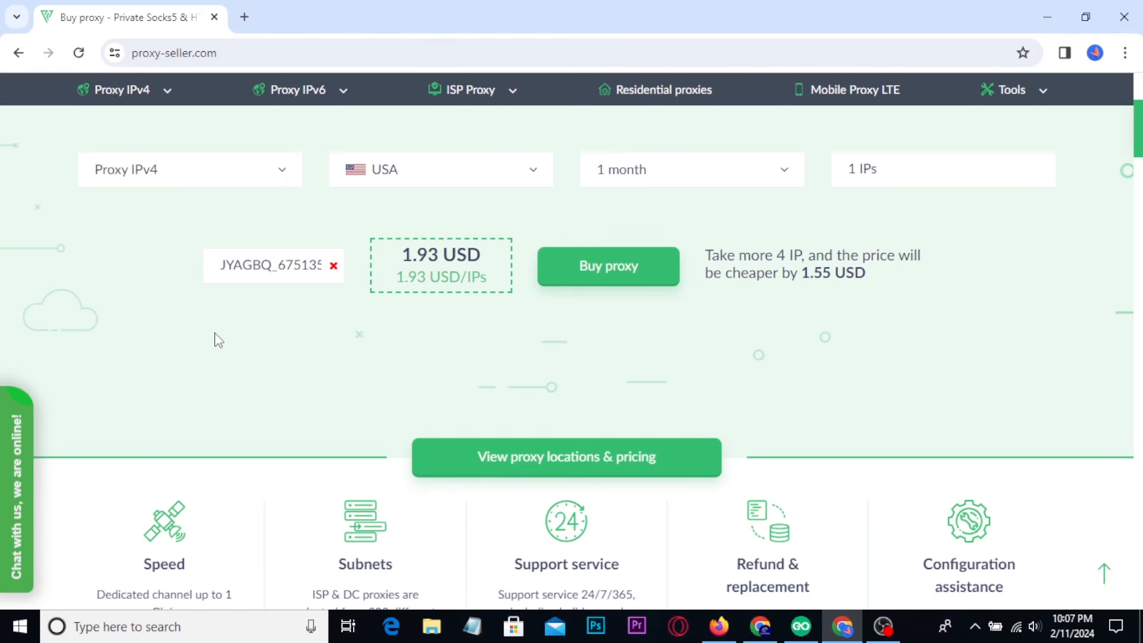
Open the order form for the discounted USA IPv4 proxy and review its e-mail, payment method, promo code and submission fields.
click(260, 266)
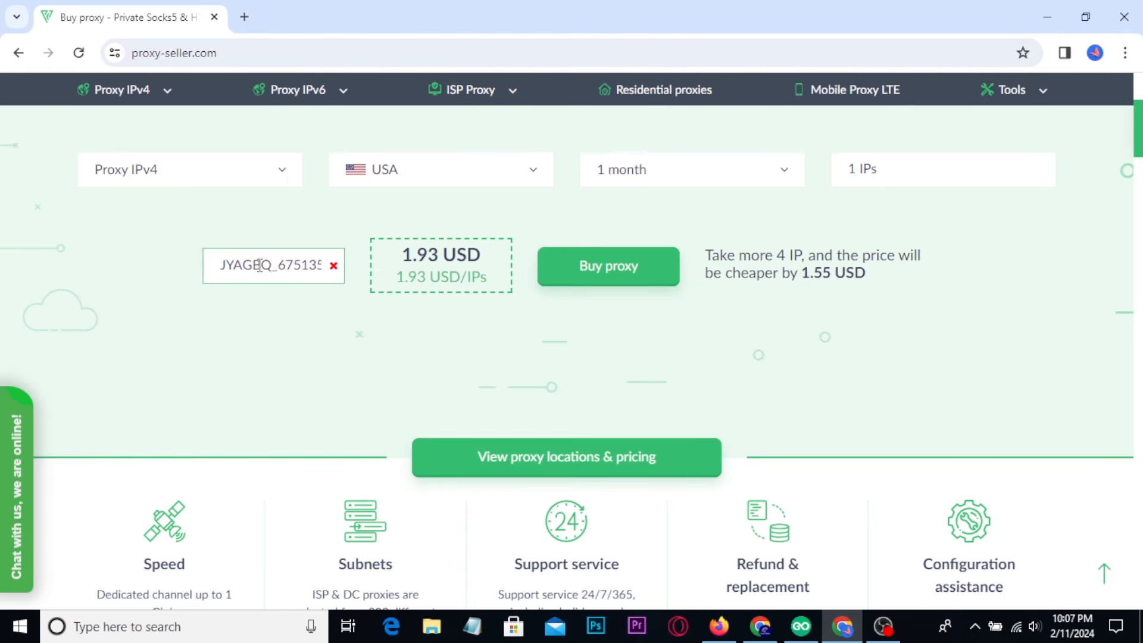
click(608, 277)
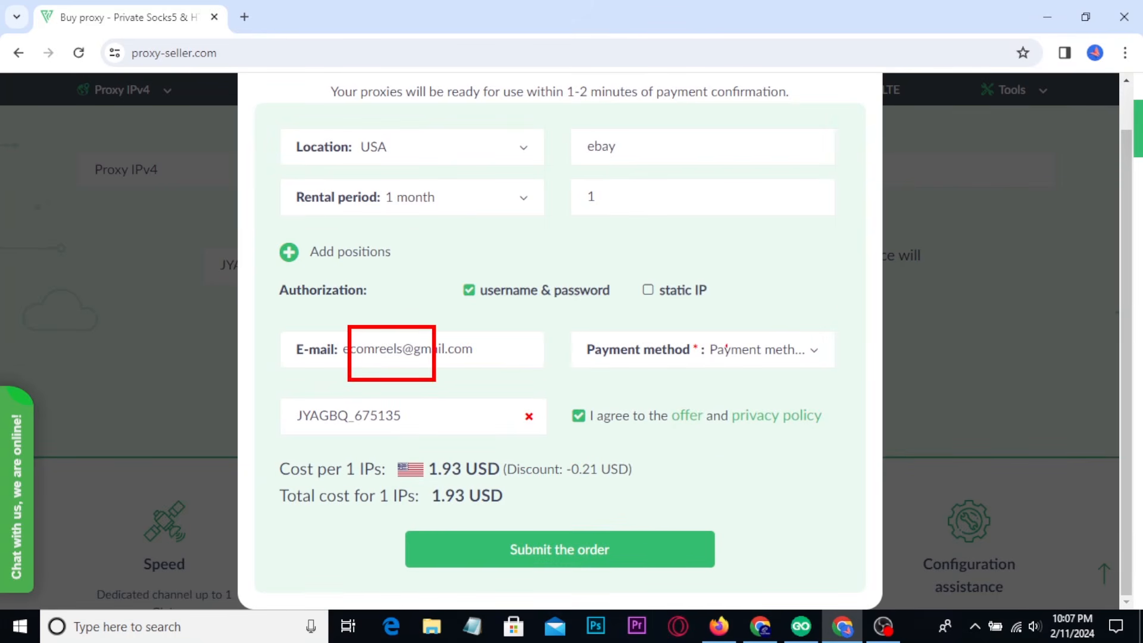
mouse_move(764, 324)
mouse_down()
mouse_move(768, 343)
mouse_move(813, 311)
mouse_up()
mouse_move(414, 423)
mouse_down()
mouse_move(271, 446)
mouse_move(372, 376)
mouse_move(409, 411)
mouse_up()
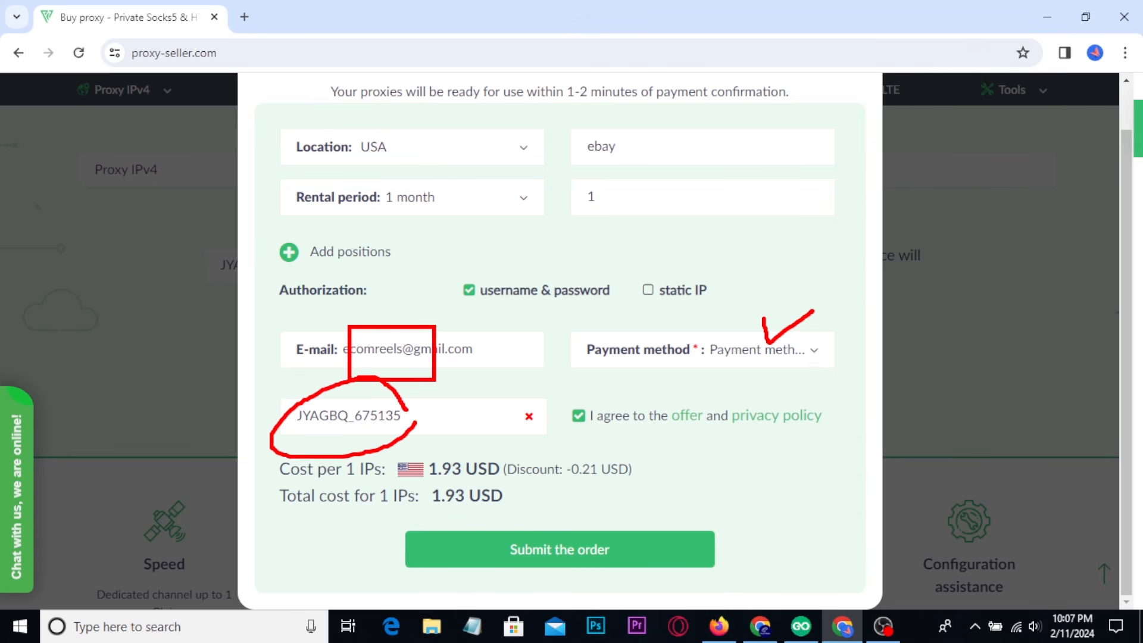
mouse_move(607, 539)
mouse_down()
mouse_move(616, 559)
mouse_move(668, 516)
mouse_up()
mouse_move(564, 571)
mouse_down()
mouse_move(588, 579)
mouse_move(620, 558)
mouse_up()
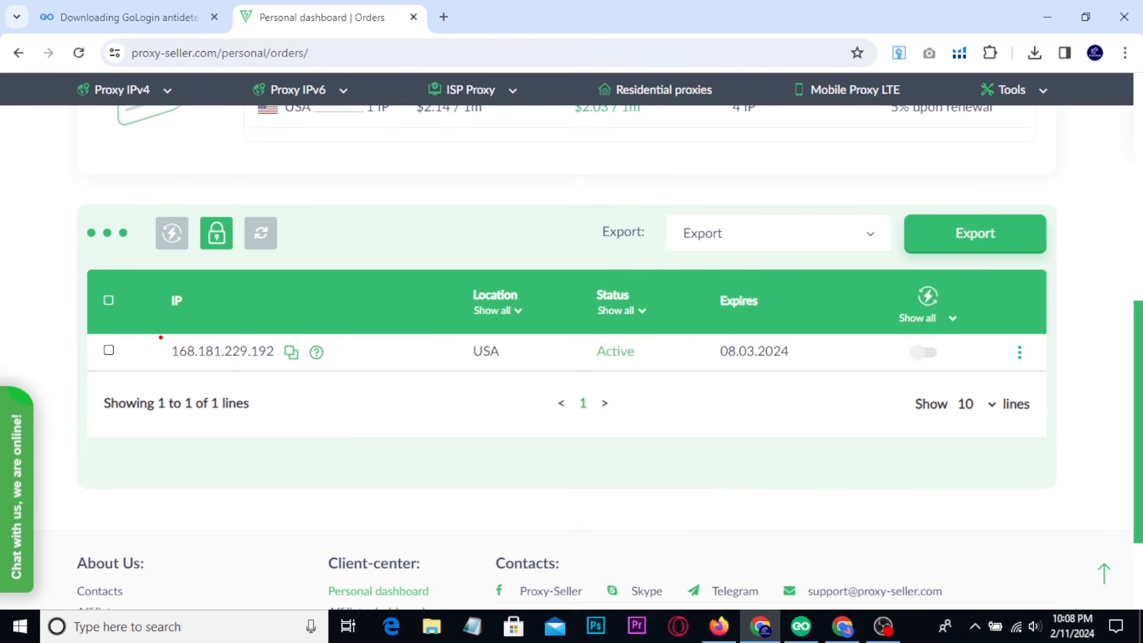
Point out the active USA proxy in the Proxy-Seller orders, show the GoLogin download page in Chrome, and switch to the GoLogin app.
mouse_move(160, 337)
mouse_down()
mouse_move(354, 375)
mouse_move(954, 370)
mouse_up()
click(803, 634)
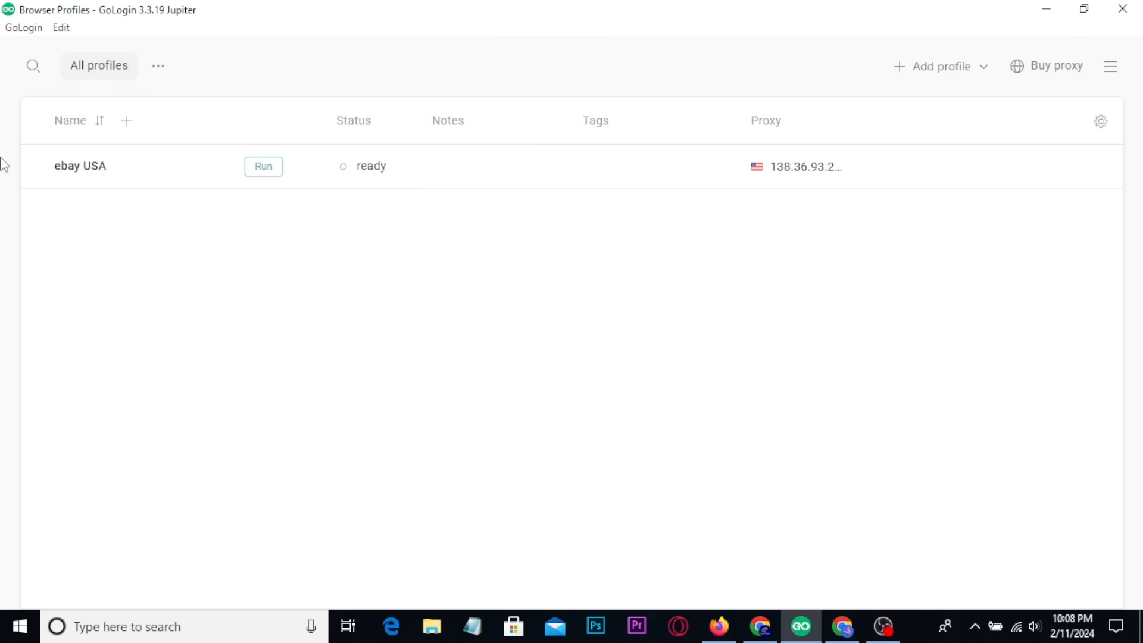
click(760, 626)
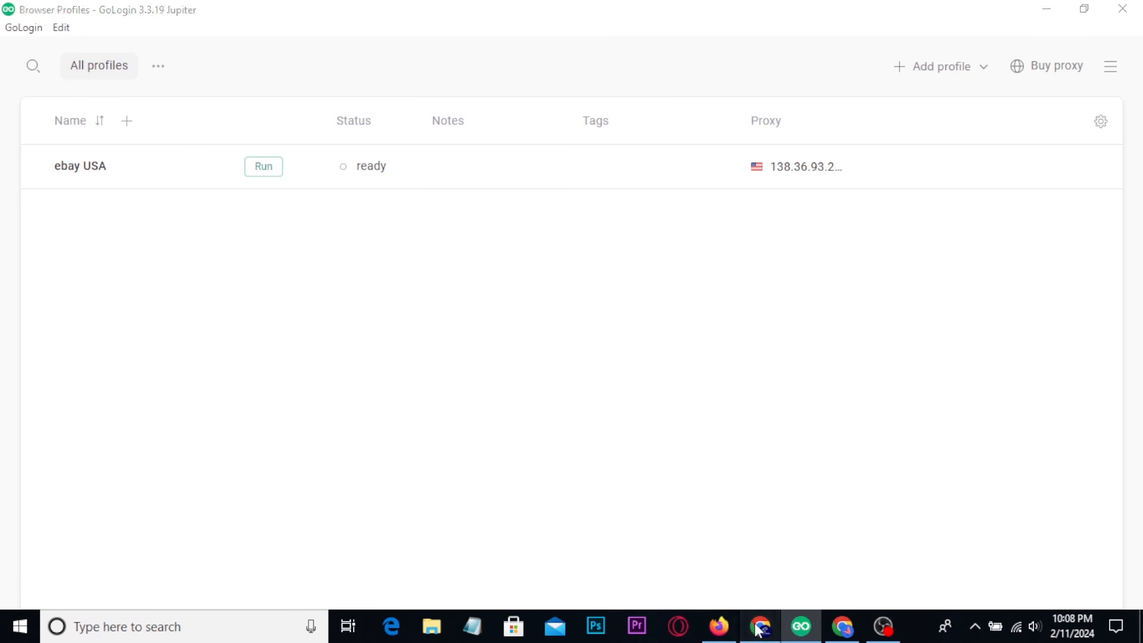
click(135, 13)
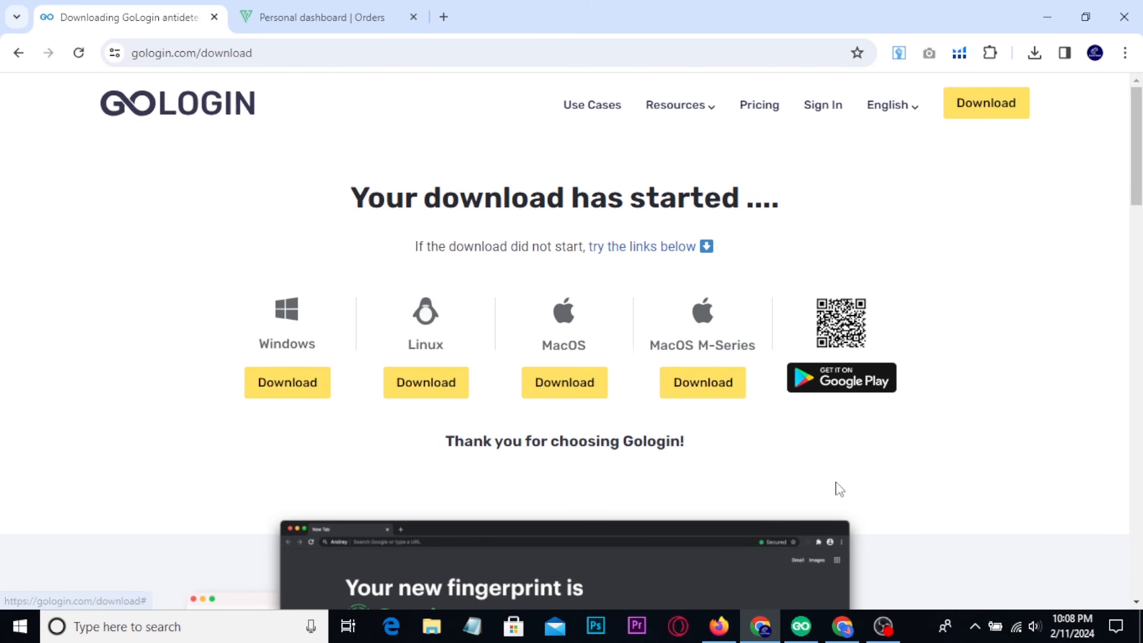
click(801, 626)
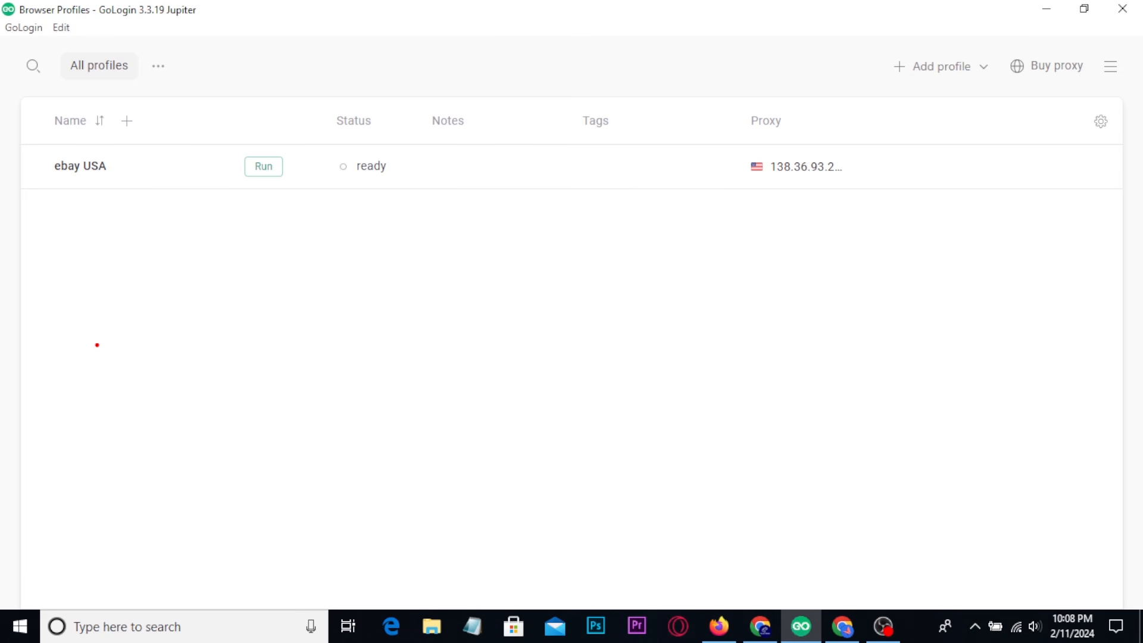
Point out the existing ebay USA profile and the option for adding profiles, and start a new browser profile.
drag(32, 110, 475, 234)
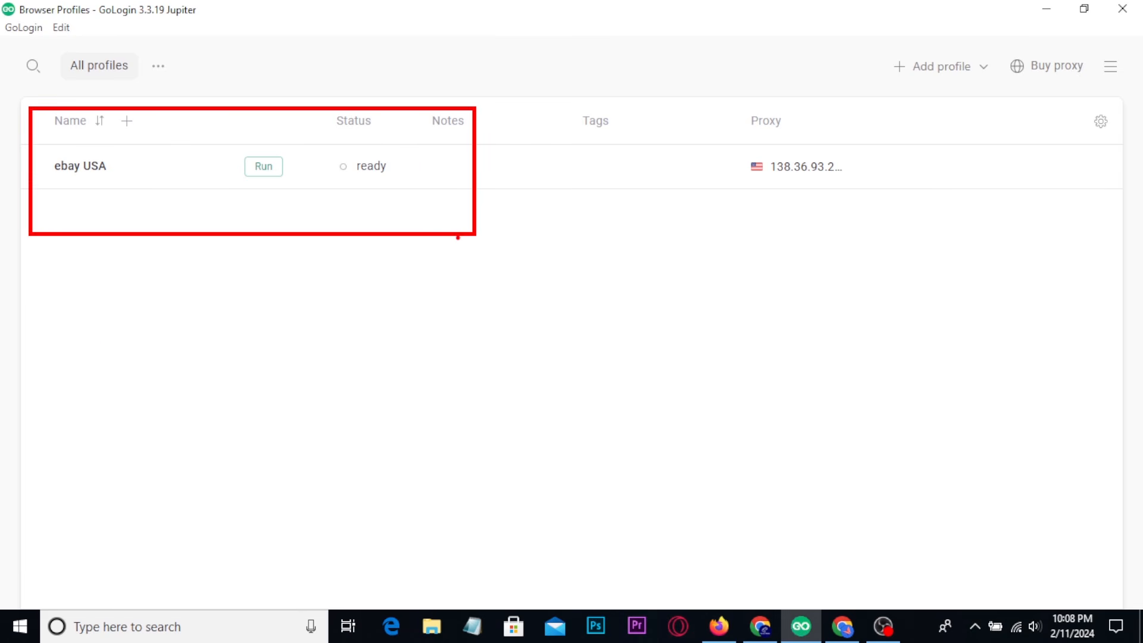
key(Escape)
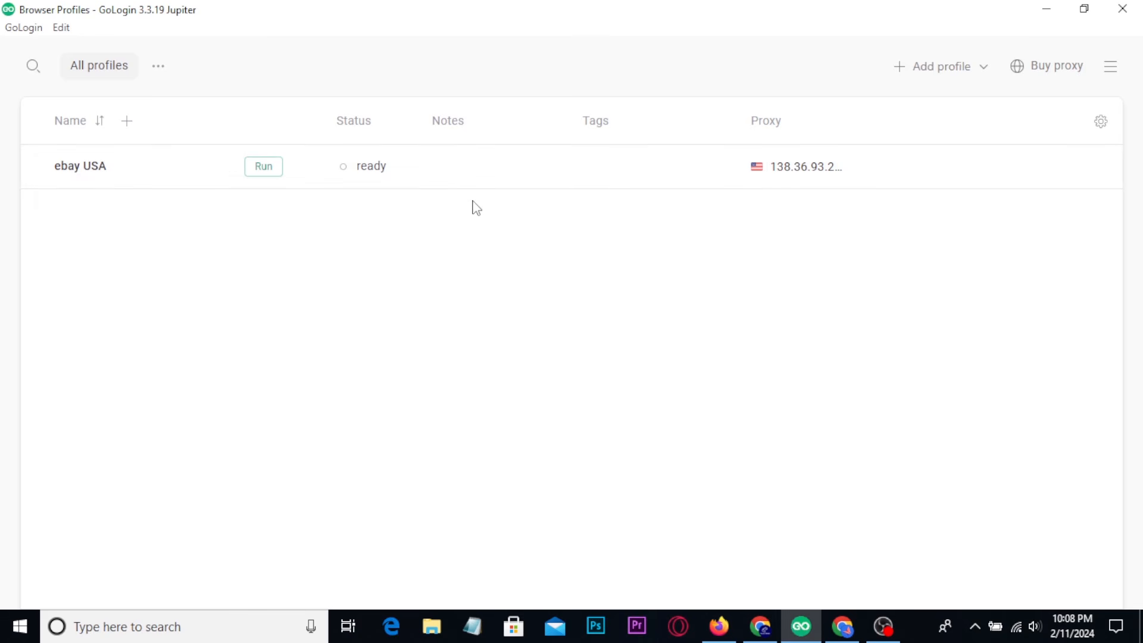
key(ctrl+2)
drag(884, 48, 995, 97)
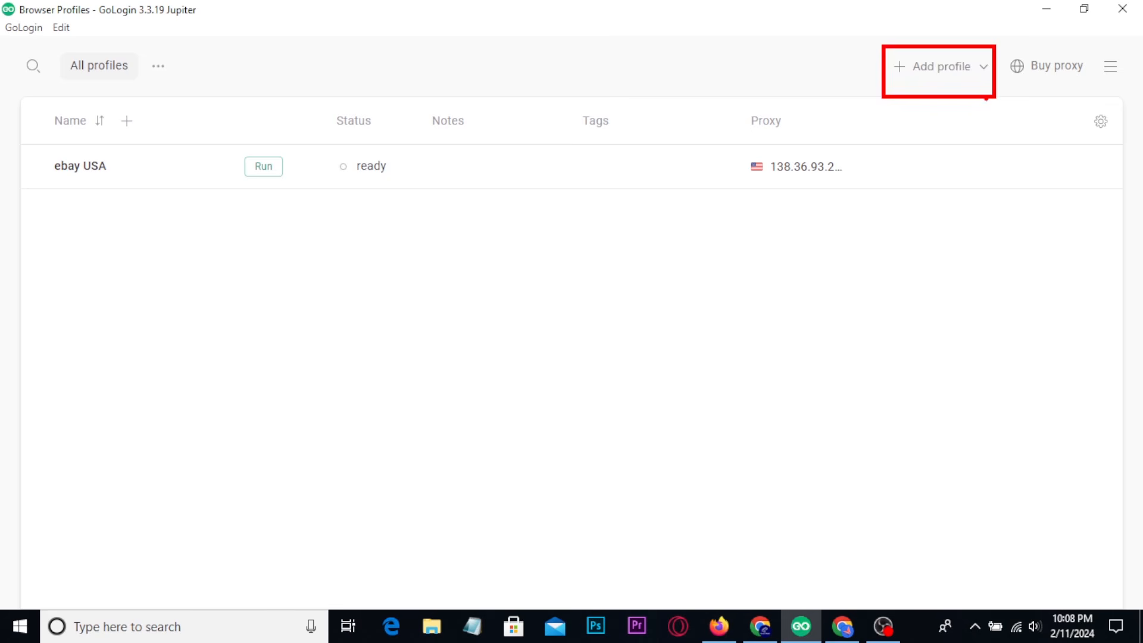
key(Escape)
click(934, 75)
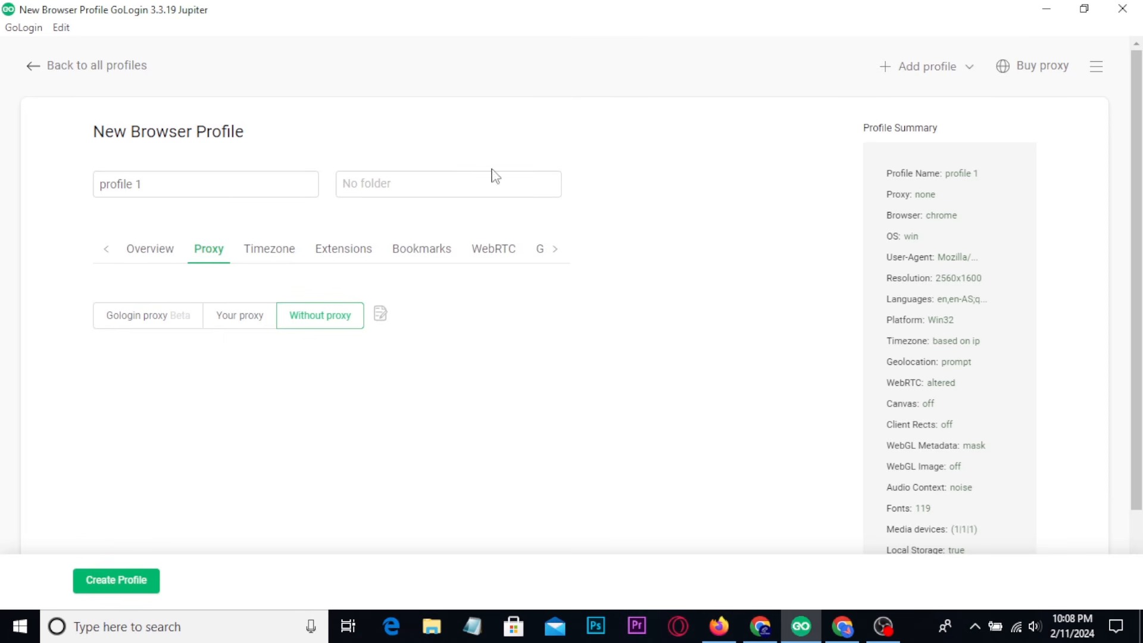
Point out the Windows operating system in the new profile's overview, and set its proxy source to Your proxy.
click(141, 257)
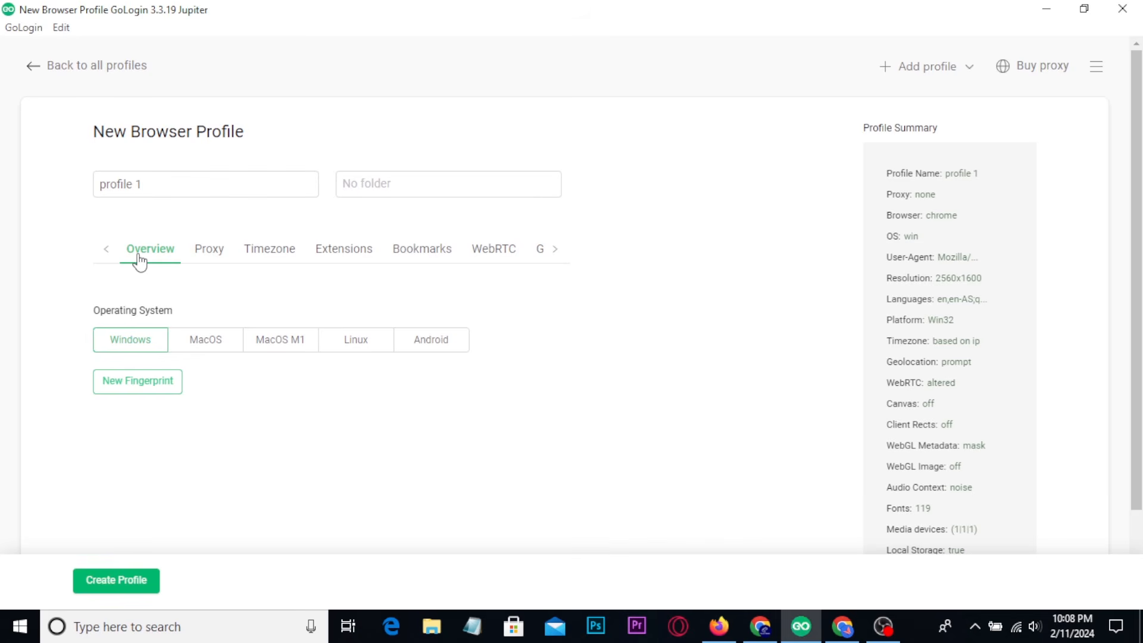
key(ctrl+2)
drag(88, 317, 159, 360)
key(Escape)
click(209, 250)
click(237, 321)
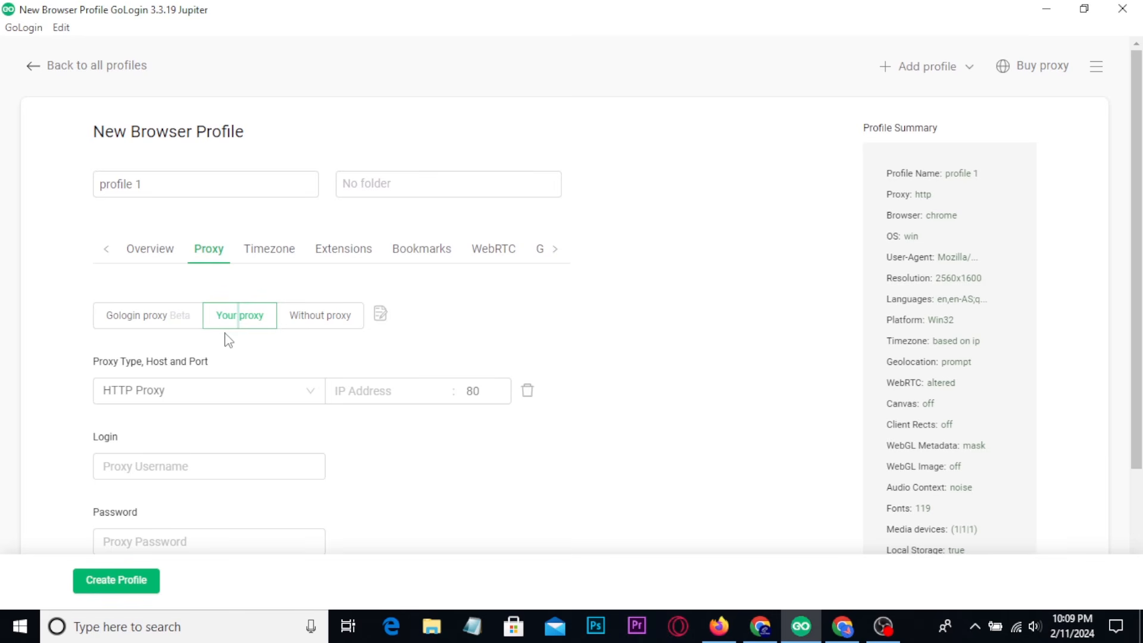
scroll(229, 341, down, 2)
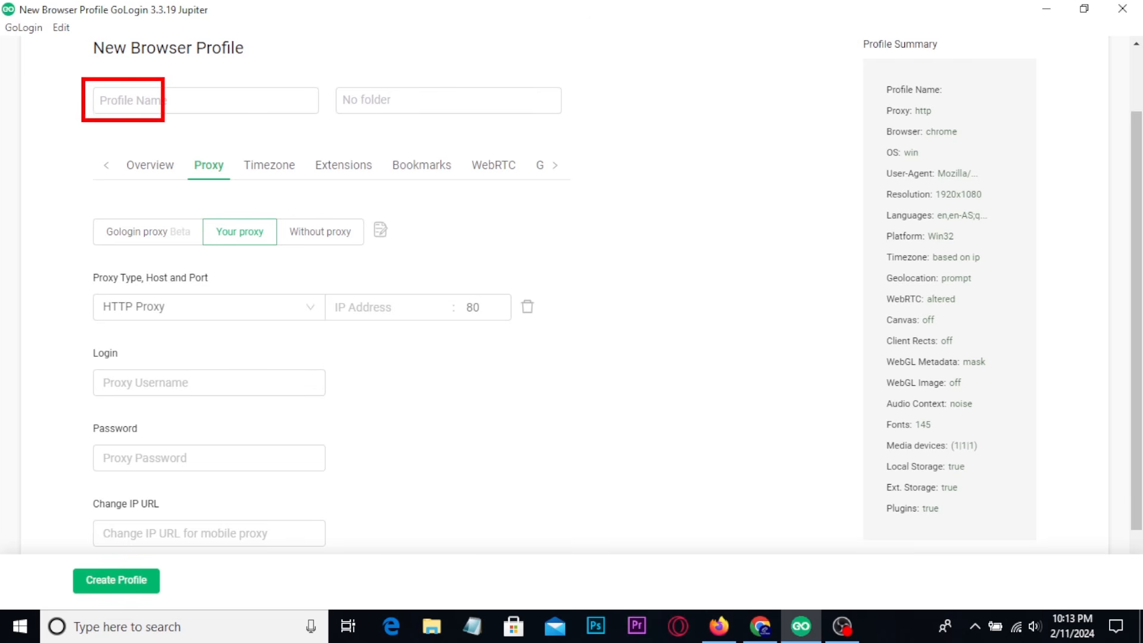
Name the new browser profile eBay USA ACC, leaving it without a folder.
click(169, 95)
text(e)
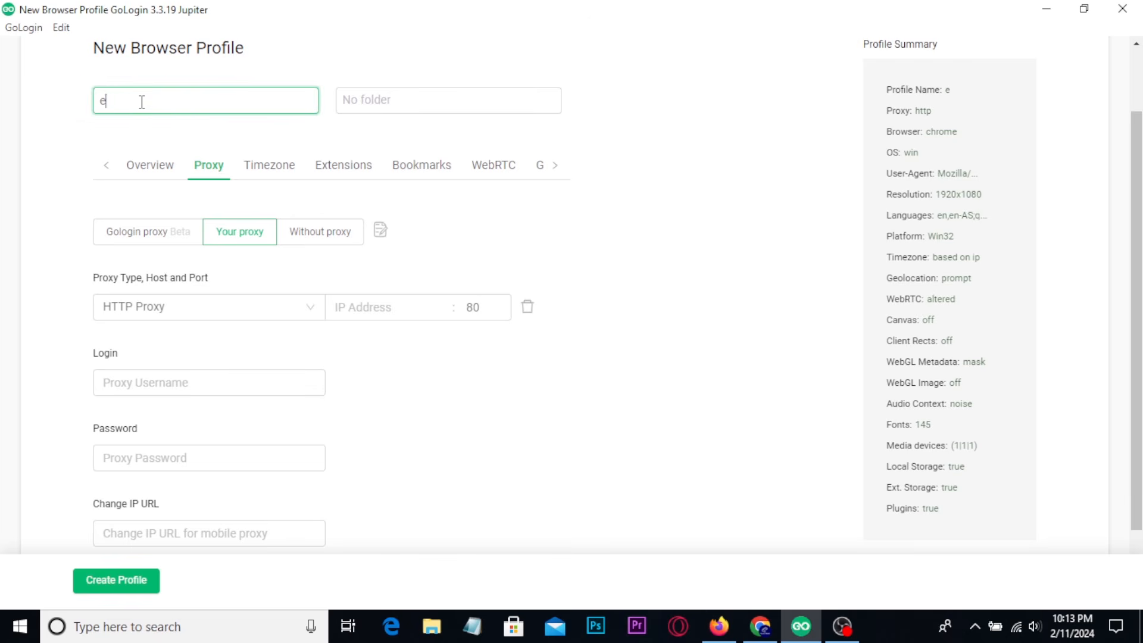
text(Bay USA ACC)
click(354, 103)
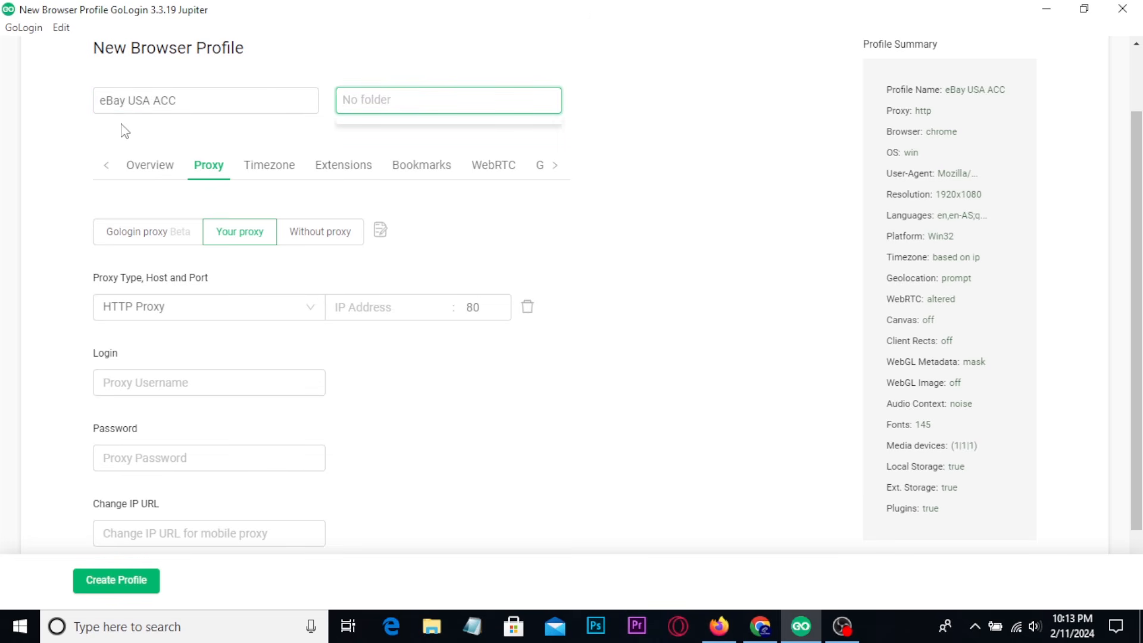
click(642, 155)
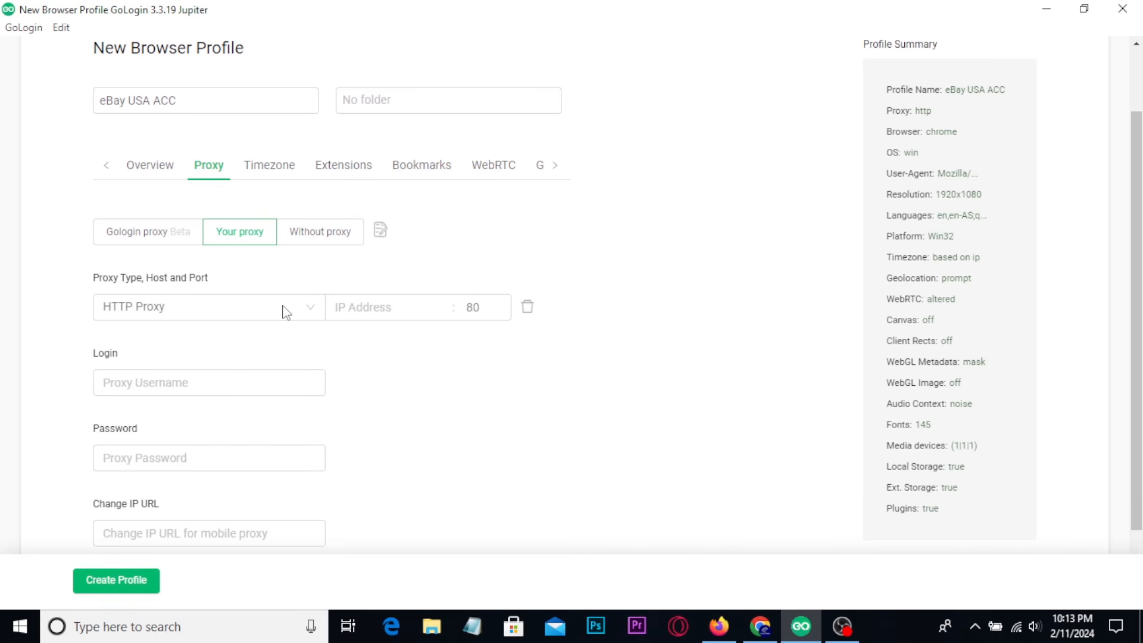
Show the available proxy types and point out the Login, Password and Change IP URL fields.
click(188, 315)
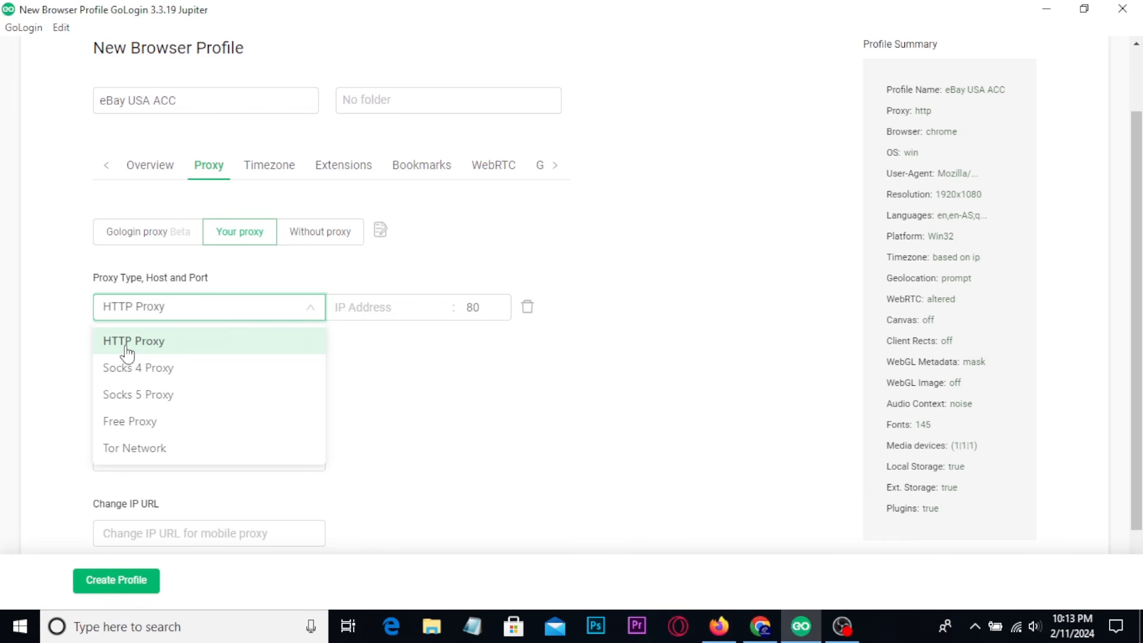
click(360, 357)
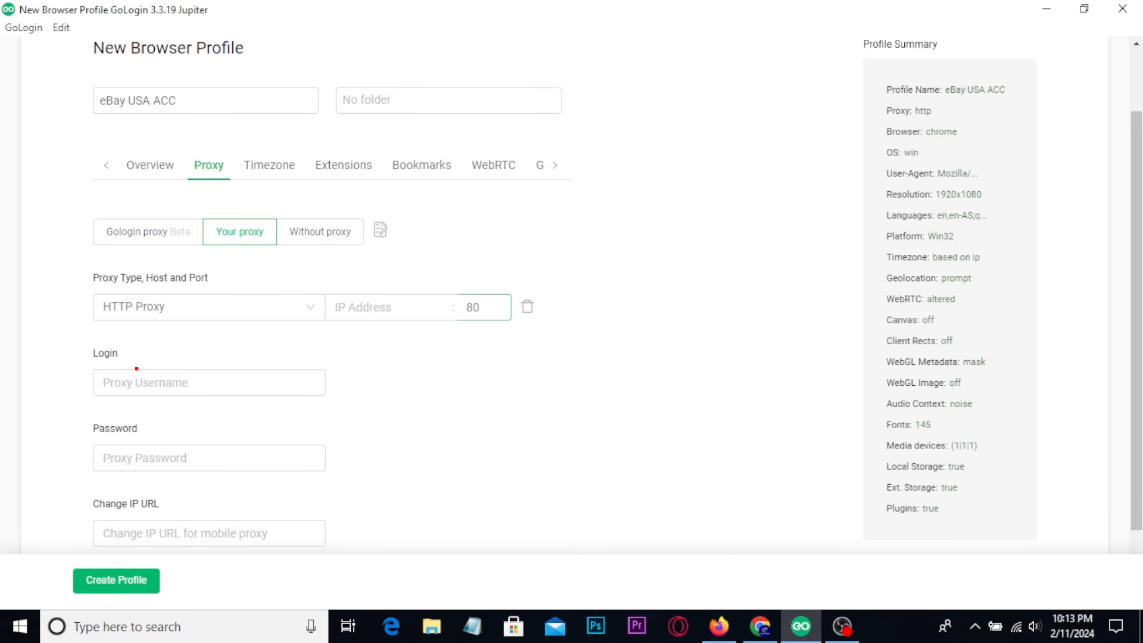
drag(87, 346, 140, 383)
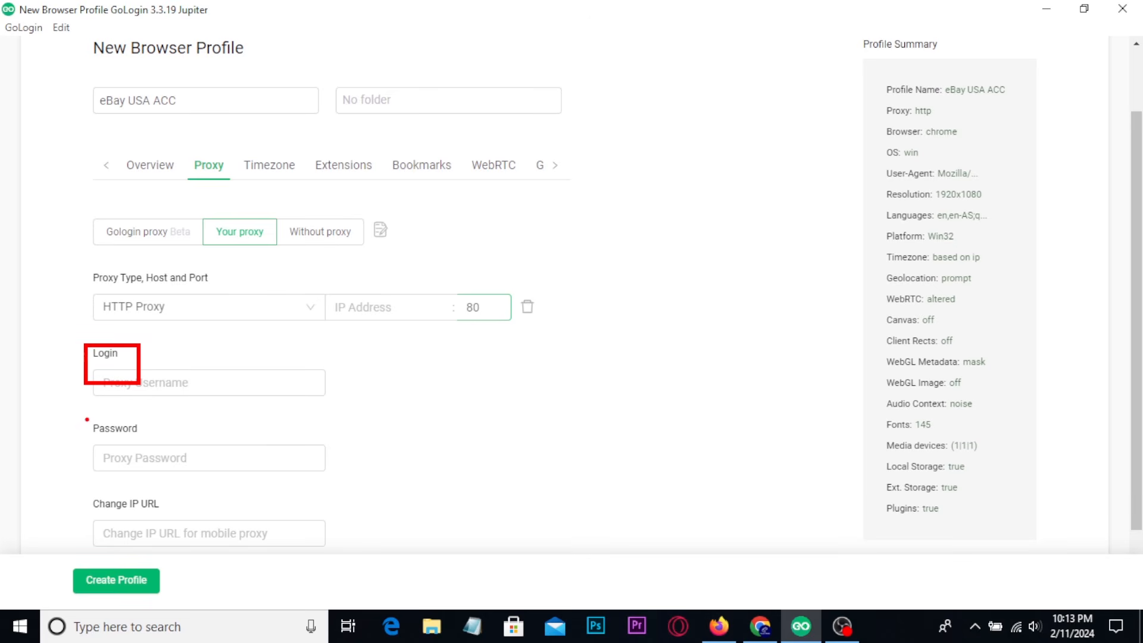
drag(88, 420, 147, 470)
drag(92, 496, 142, 542)
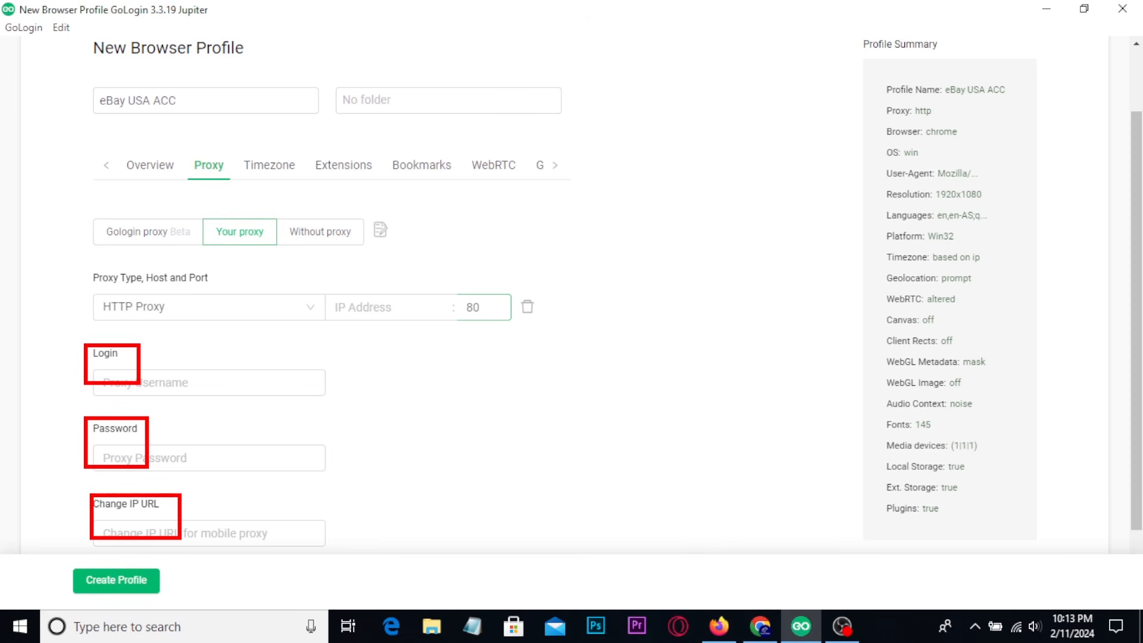
key(Escape)
Look up the active USA proxy's connection details on the Proxy-Seller orders page in Chrome, and switch back to GoLogin.
click(762, 631)
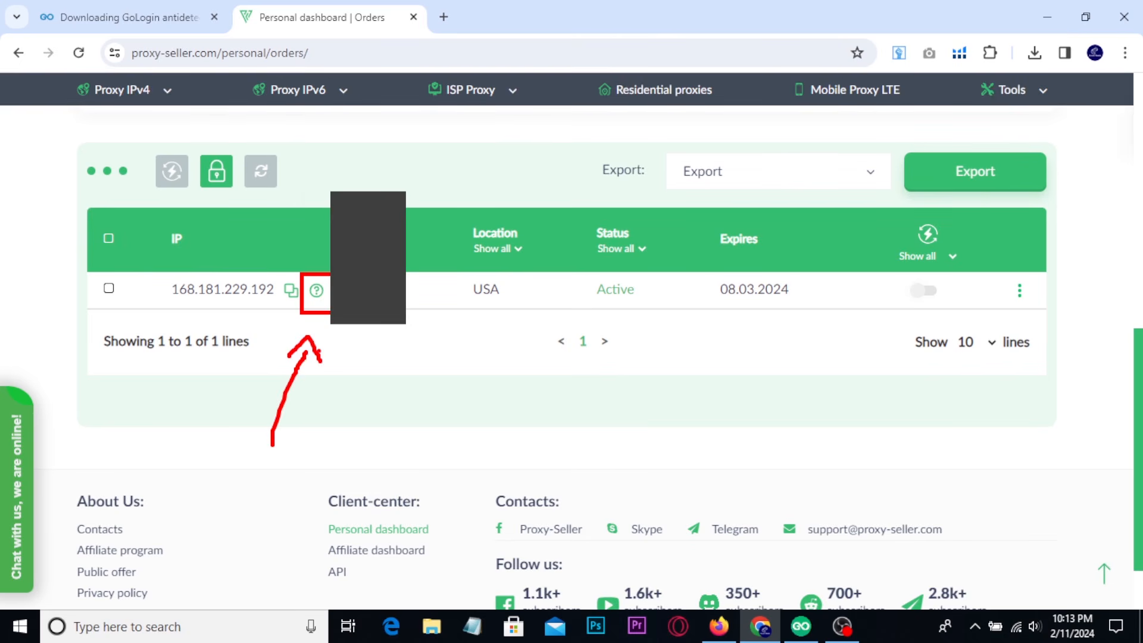
mouse_move(316, 295)
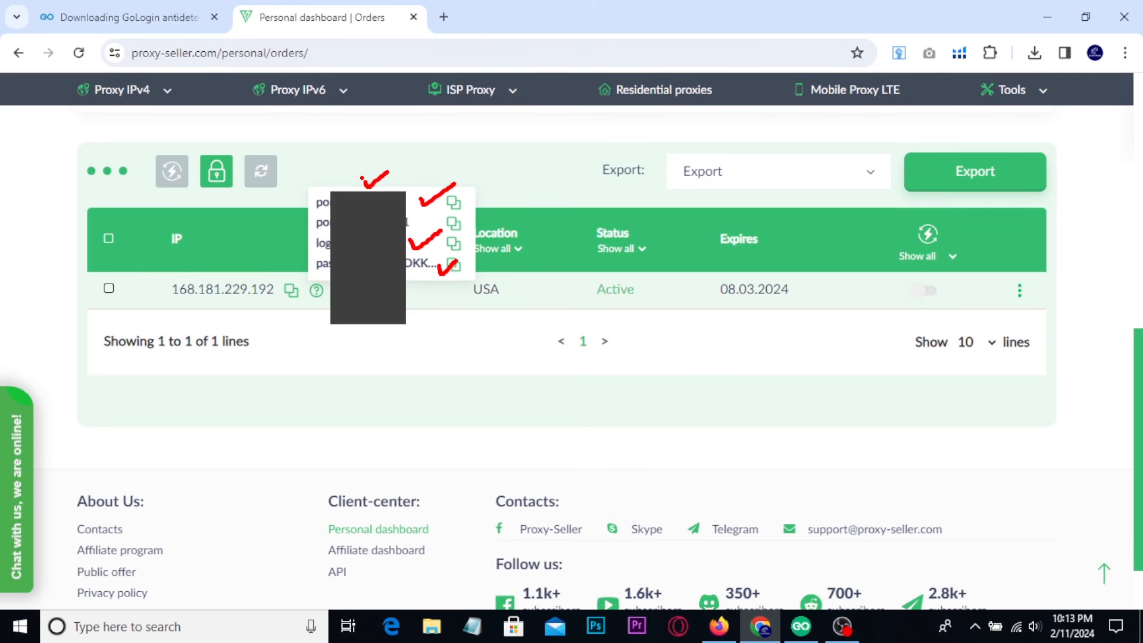
click(800, 626)
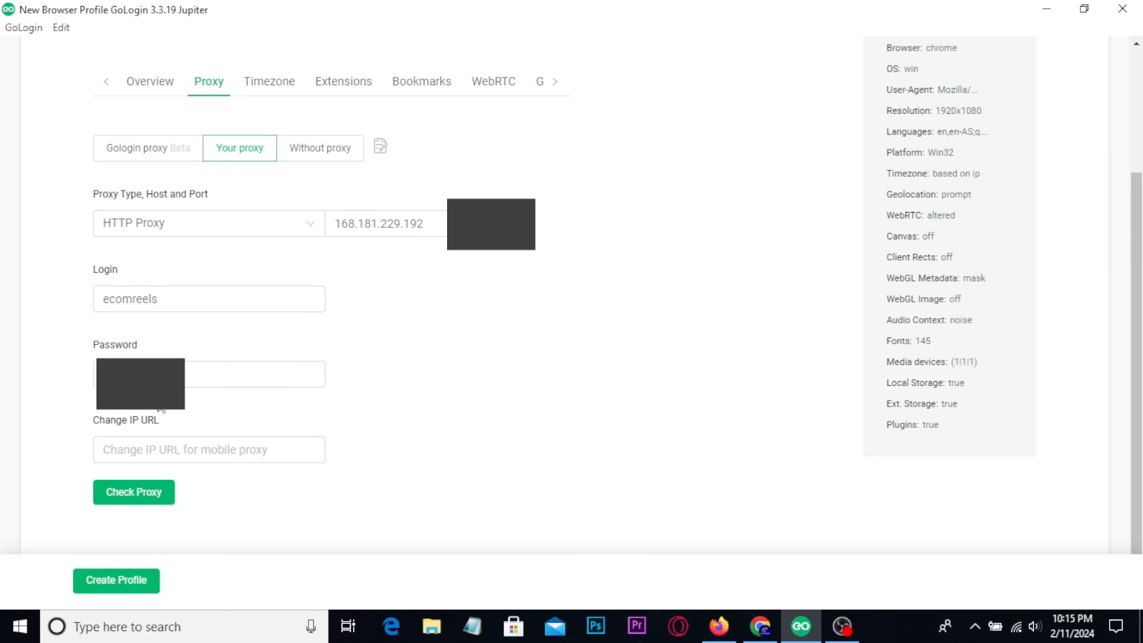
Check the HTTP proxy connection, create the eBay USA ACC profile, and point out its assigned proxy.
click(119, 499)
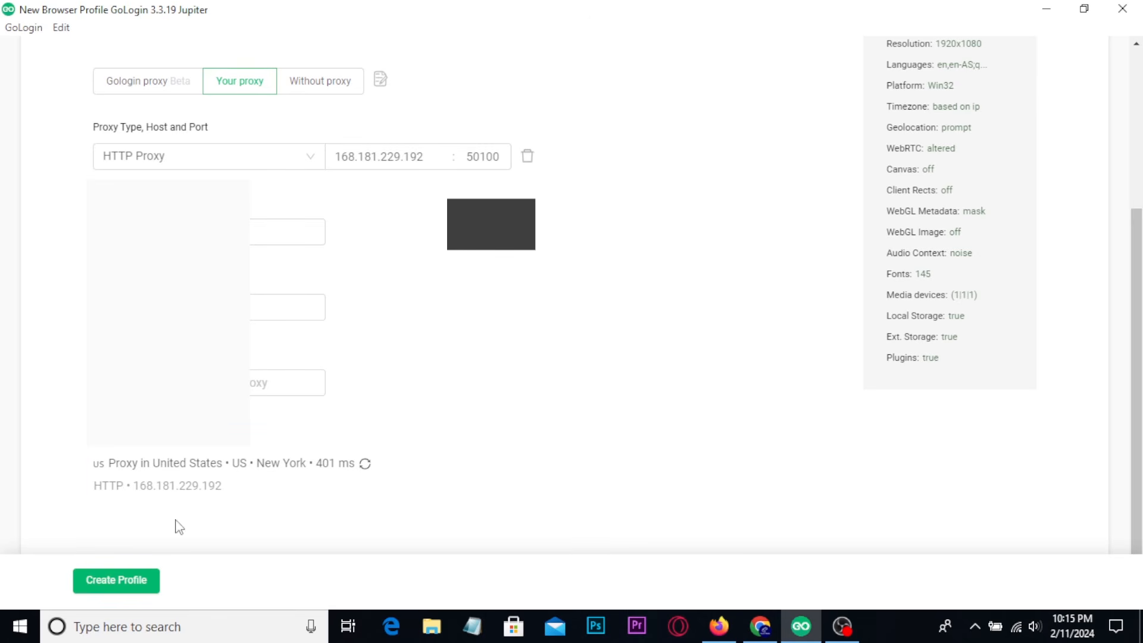
click(108, 589)
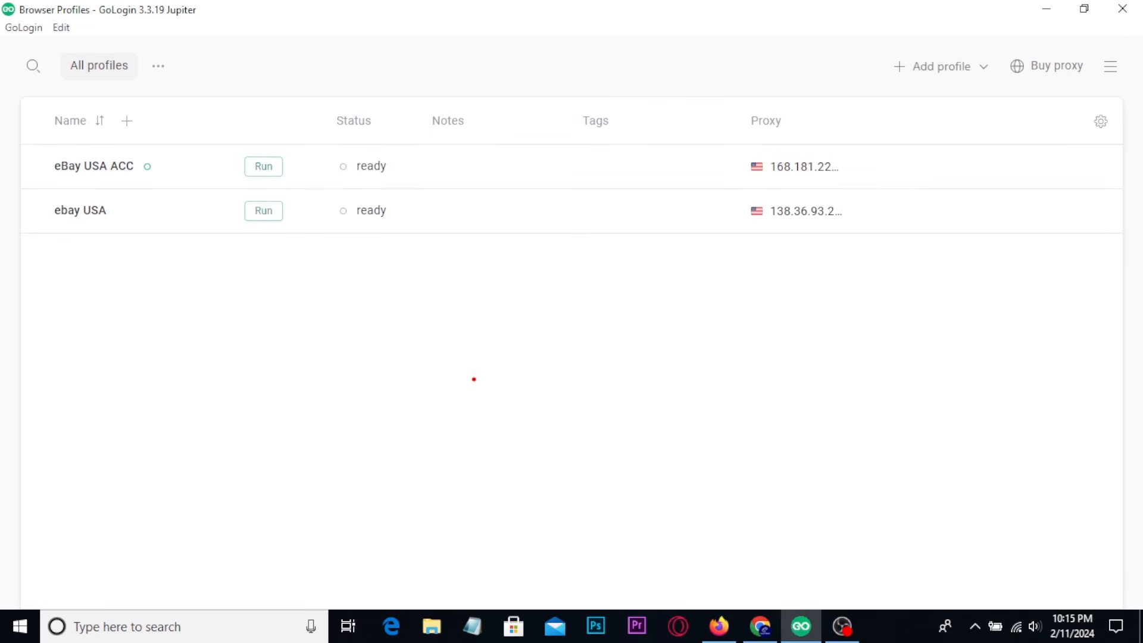
drag(709, 147, 860, 194)
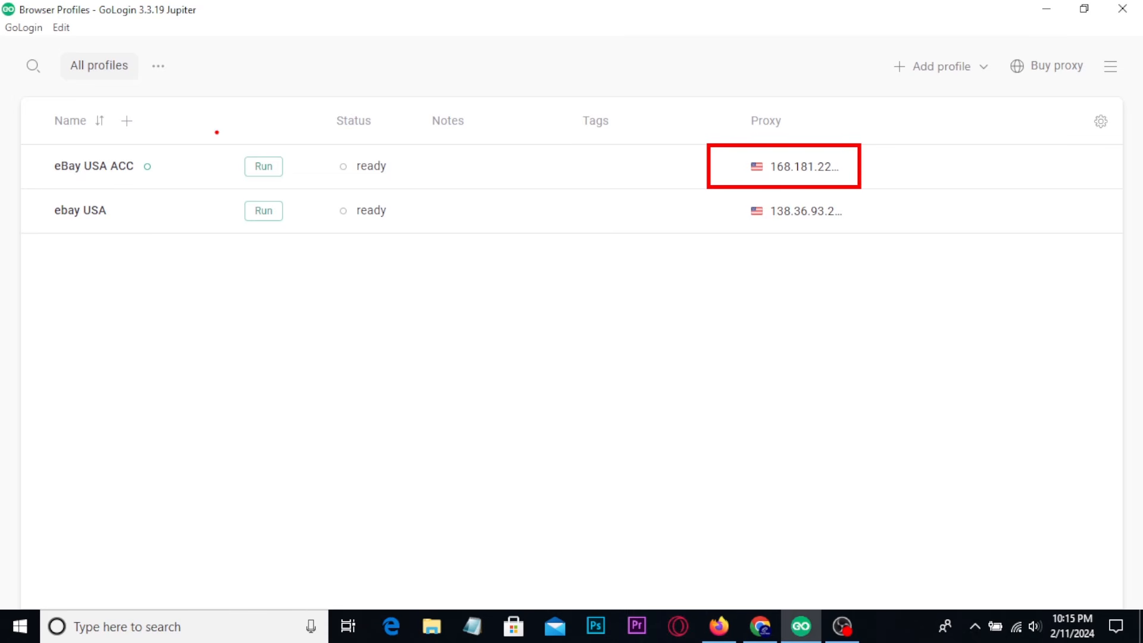
Run the eBay USA ACC profile and point out its View and Stop controls.
drag(217, 132, 296, 188)
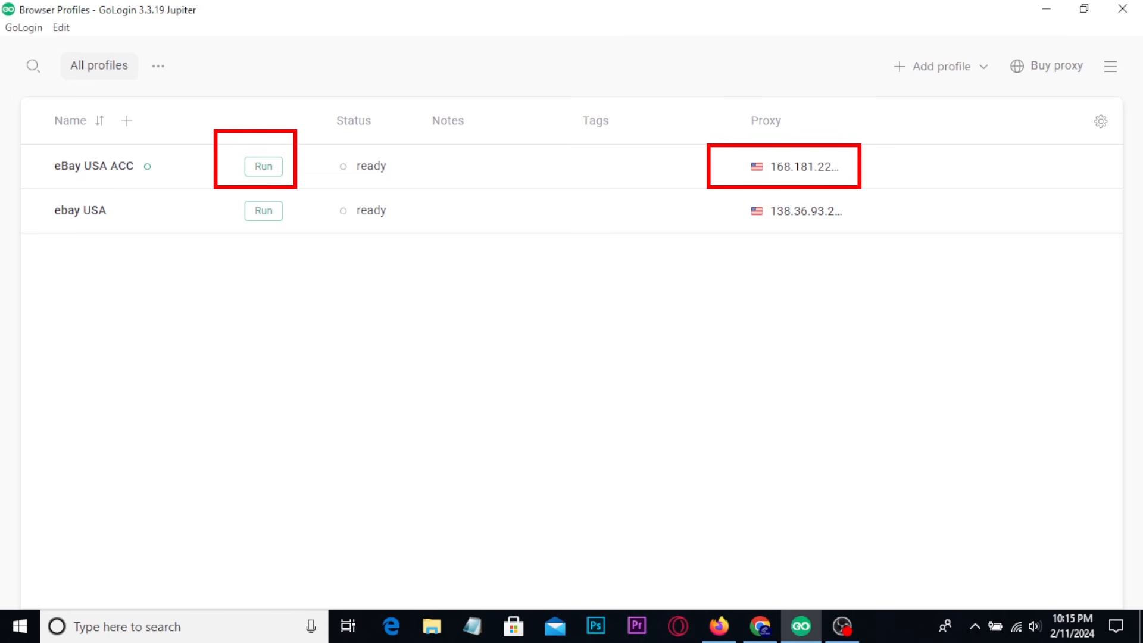
click(263, 168)
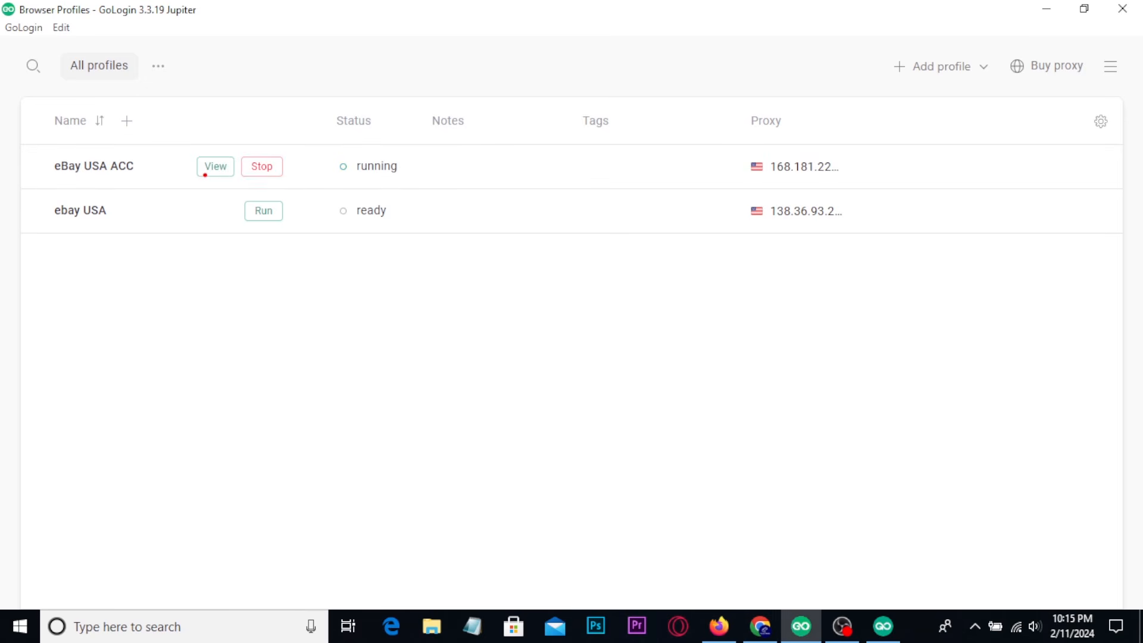
mouse_move(186, 141)
mouse_down()
mouse_move(305, 185)
mouse_move(324, 157)
mouse_up()
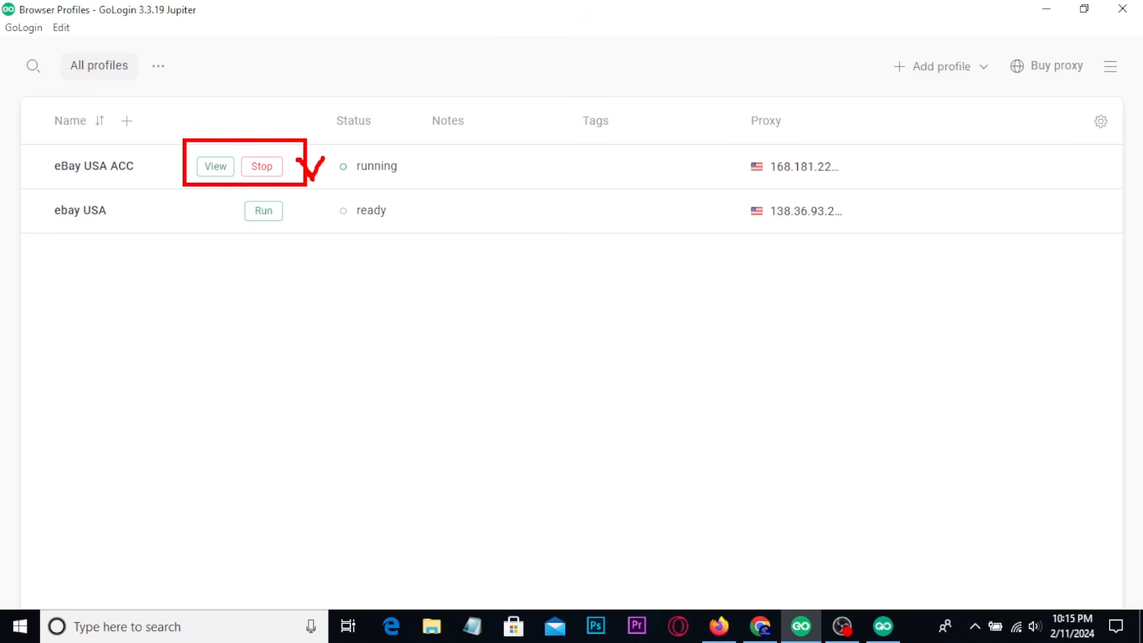
key(Escape)
Switch to the eBay USA ACC profile's browser window, maximize it, and search Google for costco.
click(893, 628)
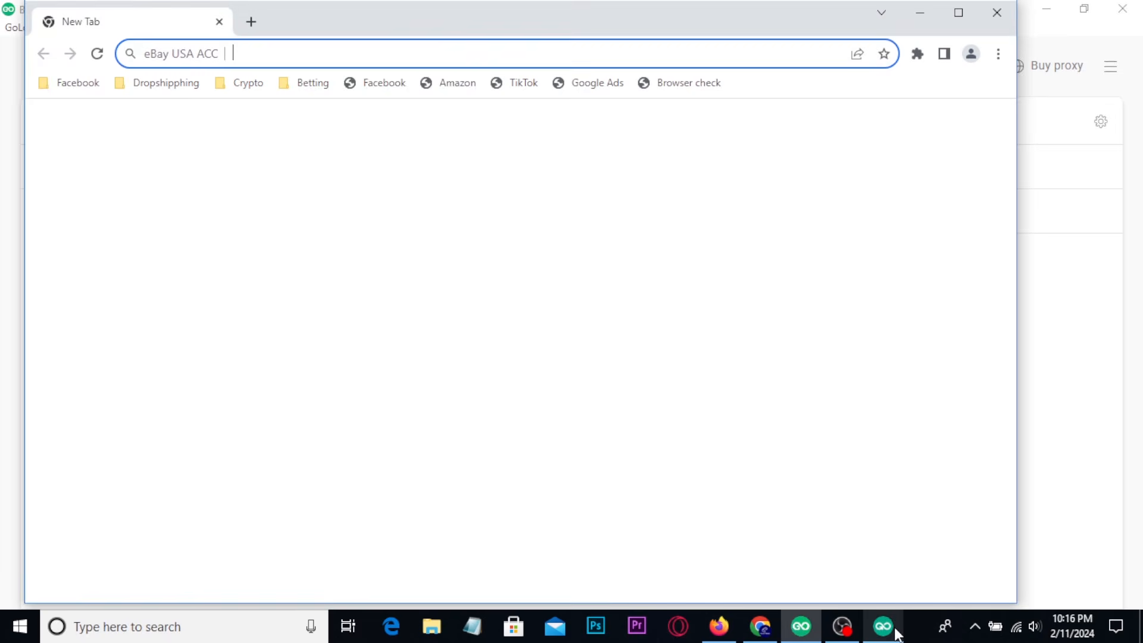
click(966, 16)
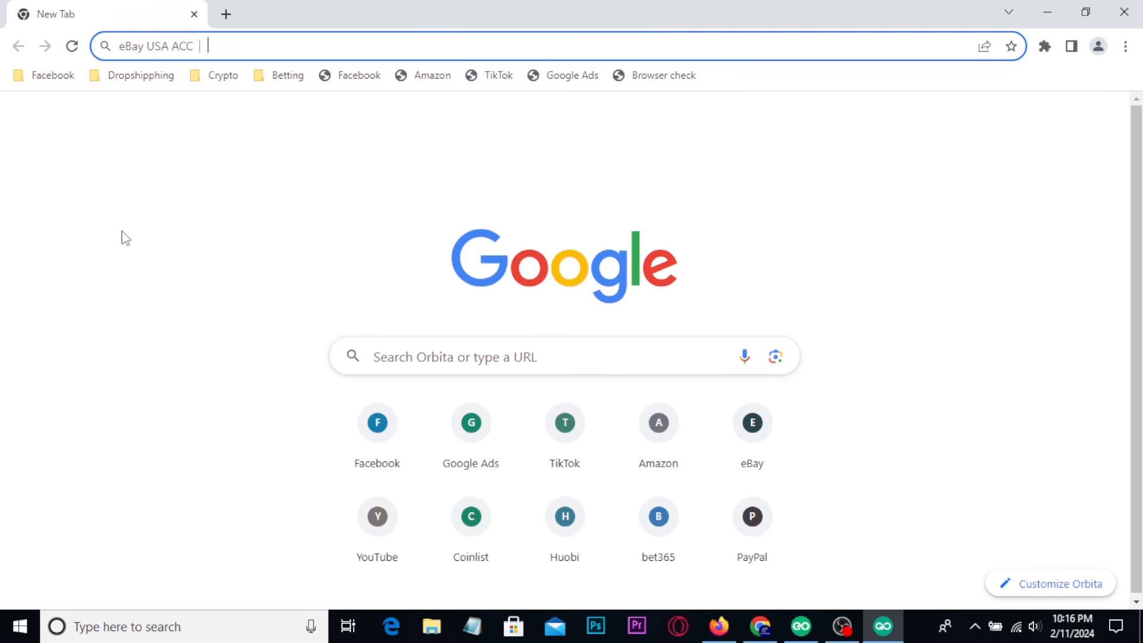
text(co)
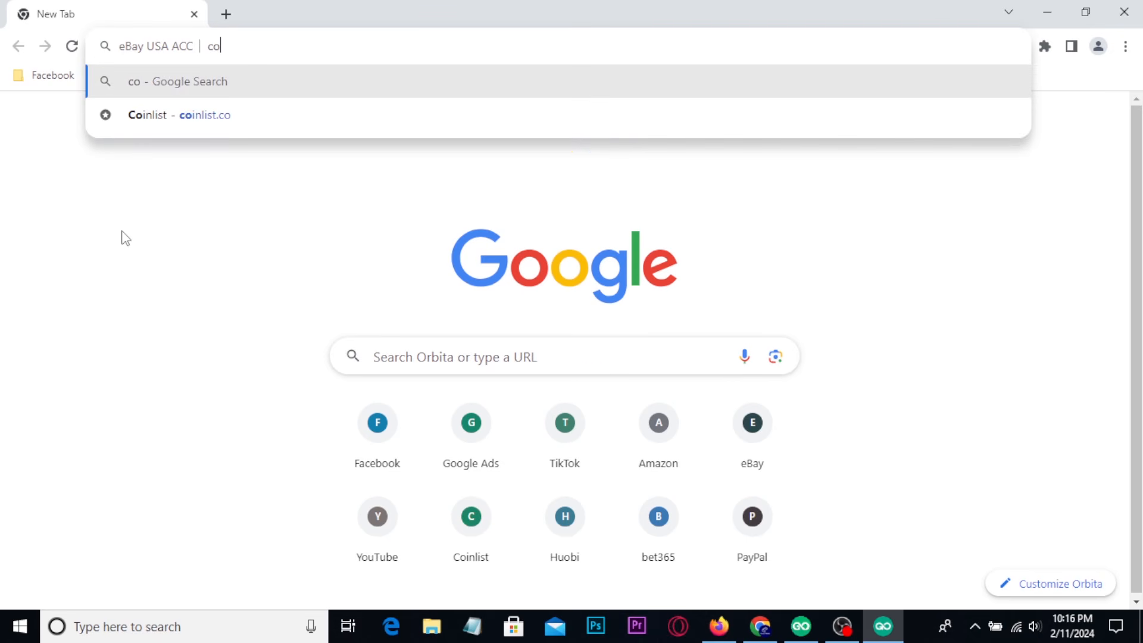
text(stco)
key(Return)
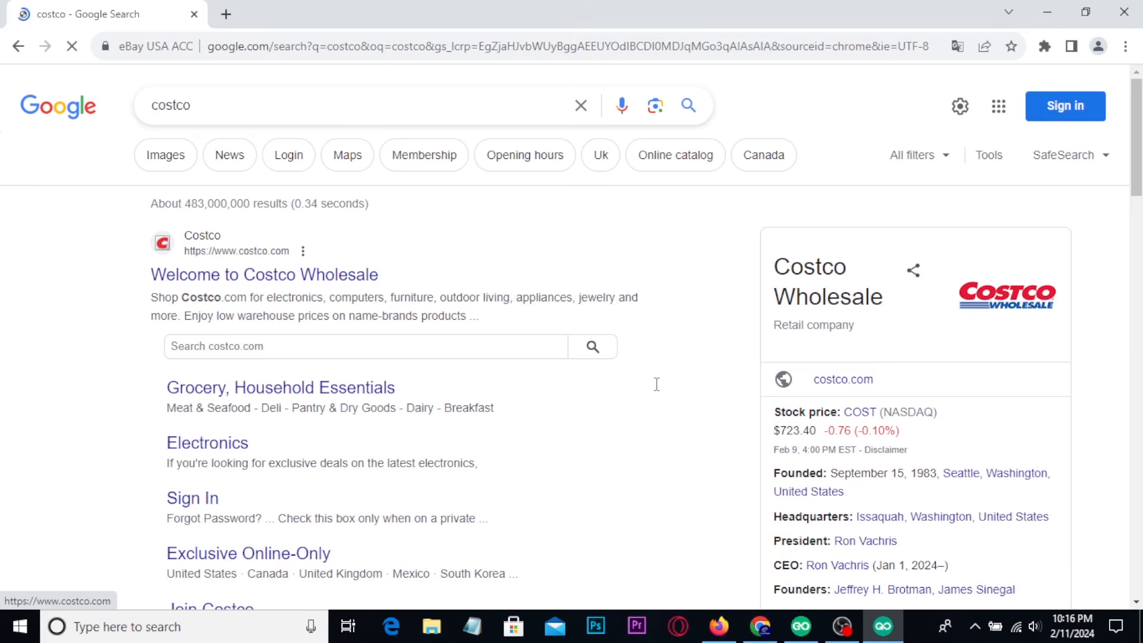
Switch to Chrome, open the Costco UK site from the Google results, and point out the page shown without the proxy.
click(756, 631)
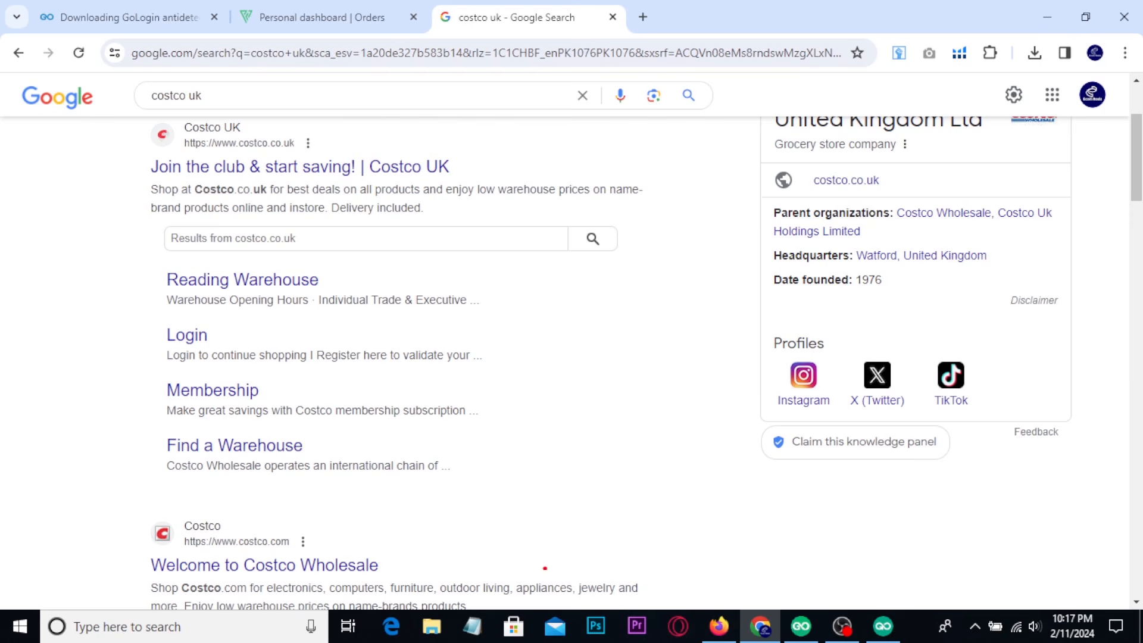
drag(751, 589, 778, 638)
mouse_move(793, 565)
mouse_down()
mouse_move(804, 586)
mouse_move(829, 544)
mouse_up()
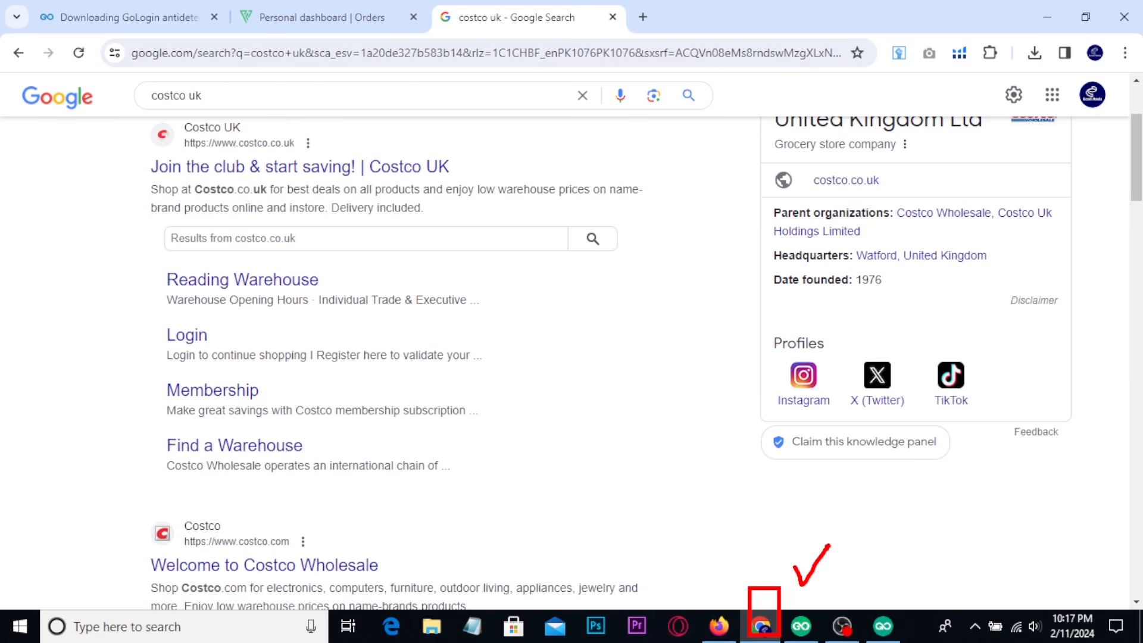
click(169, 173)
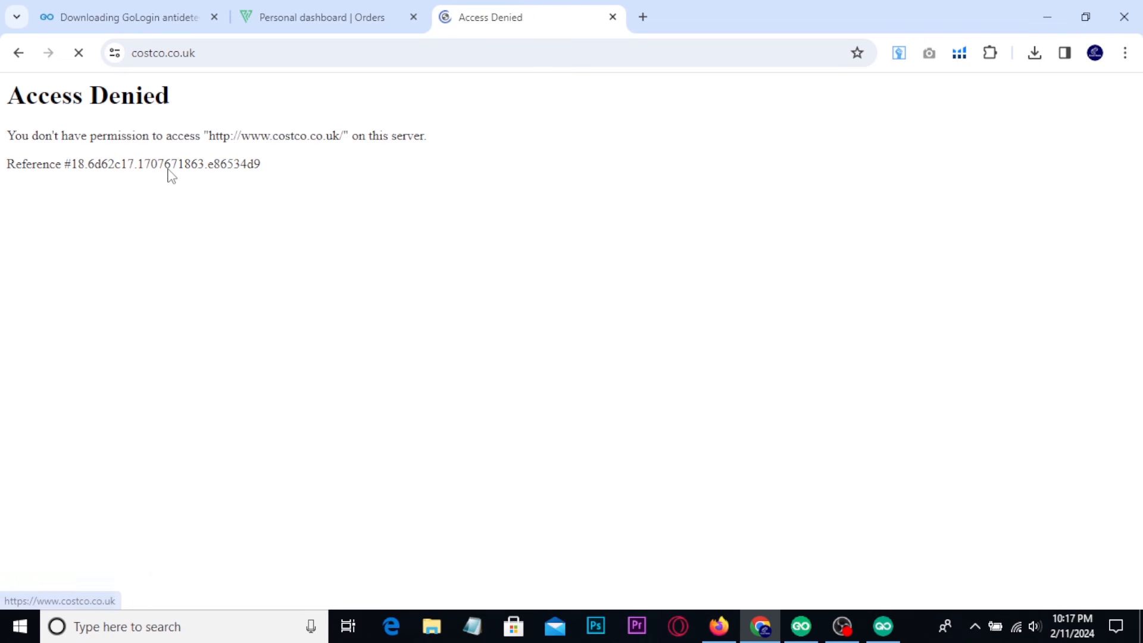
key(ctrl+2)
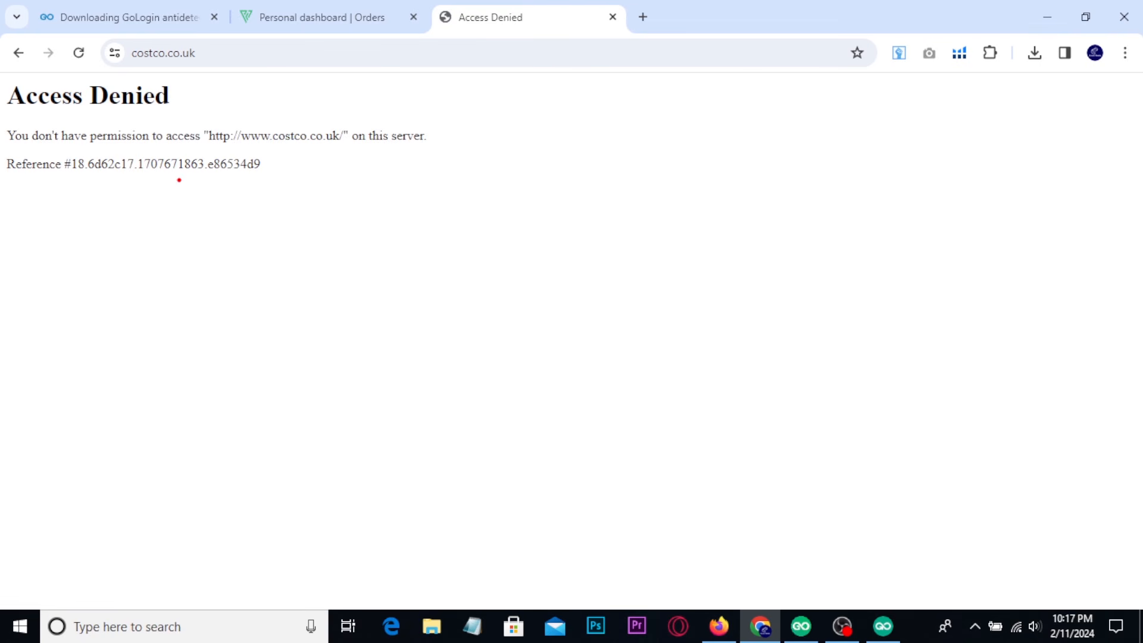
drag(2, 36, 304, 176)
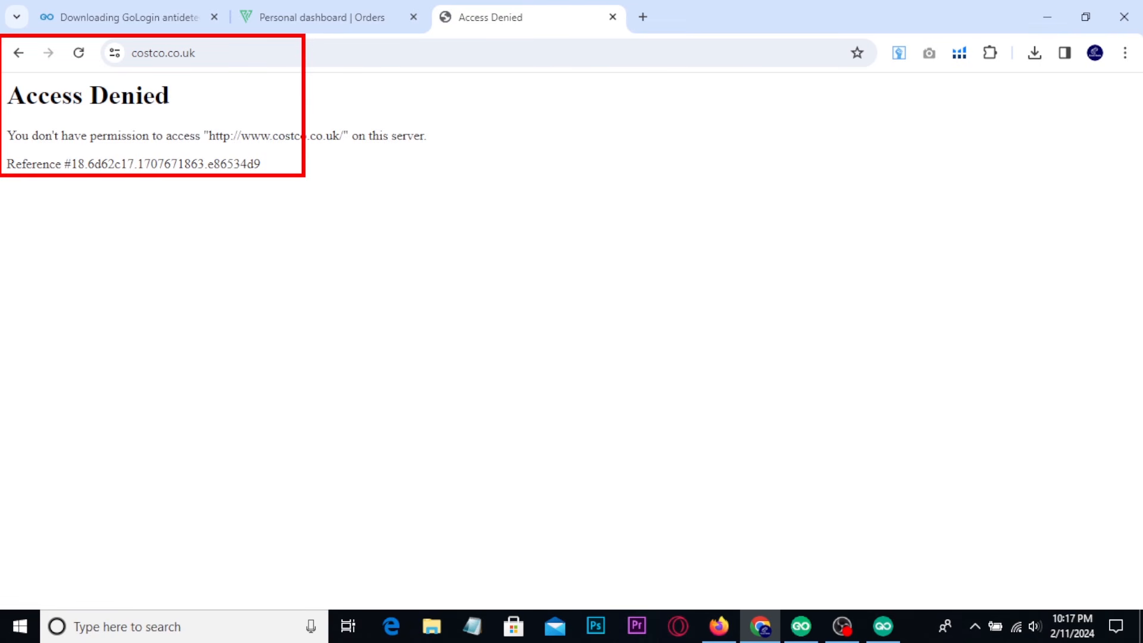
key(Escape)
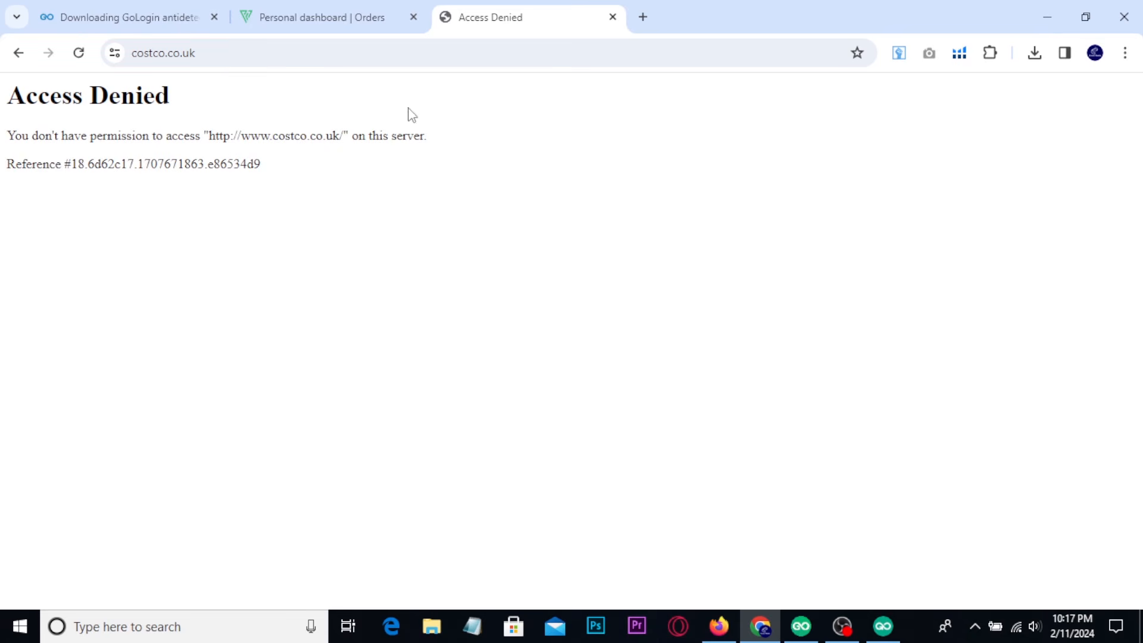
Switch to the eBay USA ACC profile browser, search Google for costco uk, and open the Costco UK site.
click(893, 629)
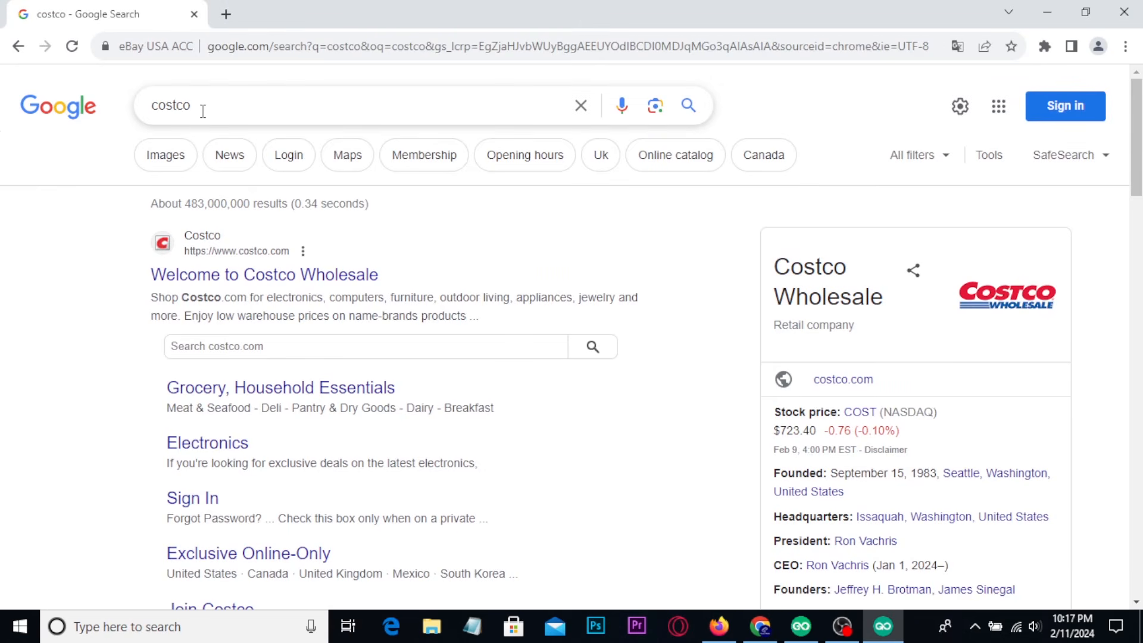
drag(203, 112, 146, 119)
text(costco uk)
key(Return)
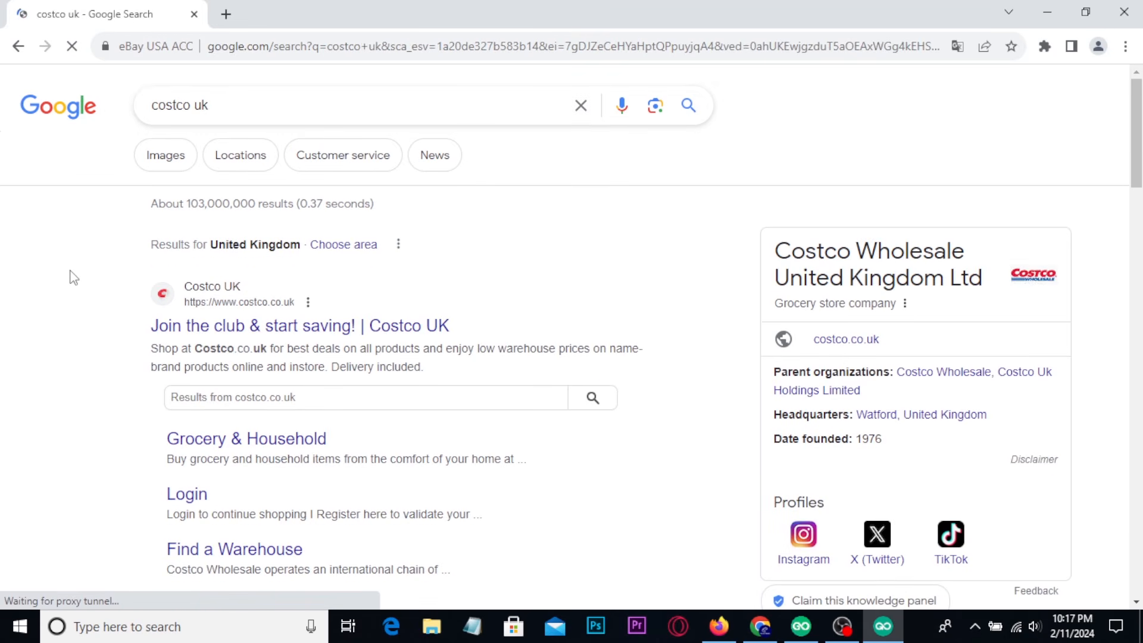
click(187, 335)
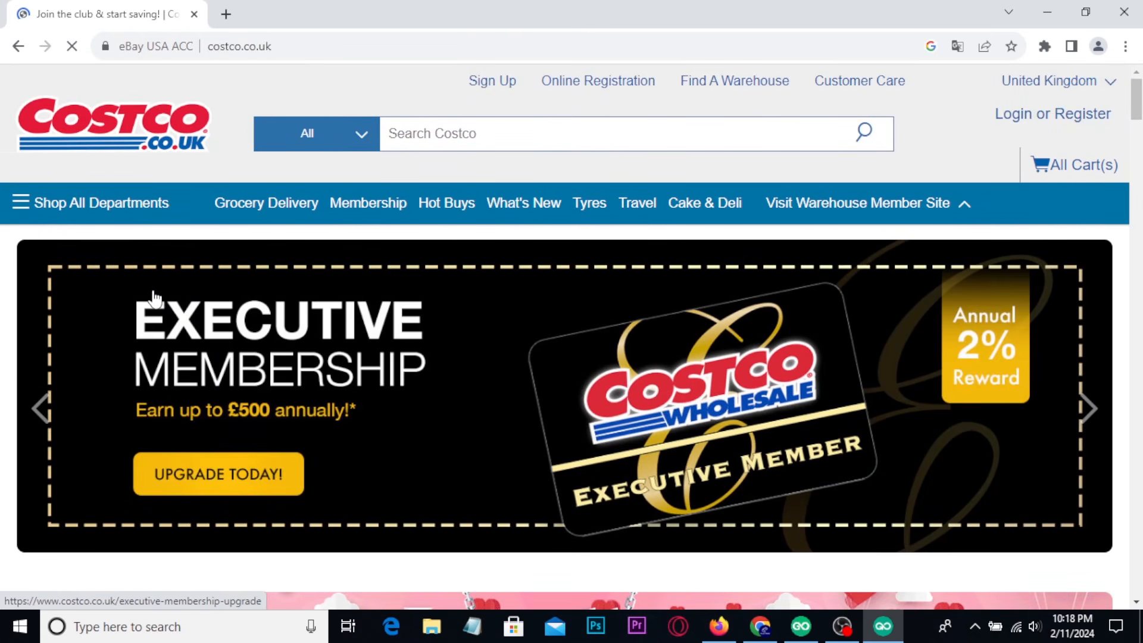
Browse the Costco UK home page in the profile browser and compare it with the same site in Chrome.
scroll(153, 297, down, 10)
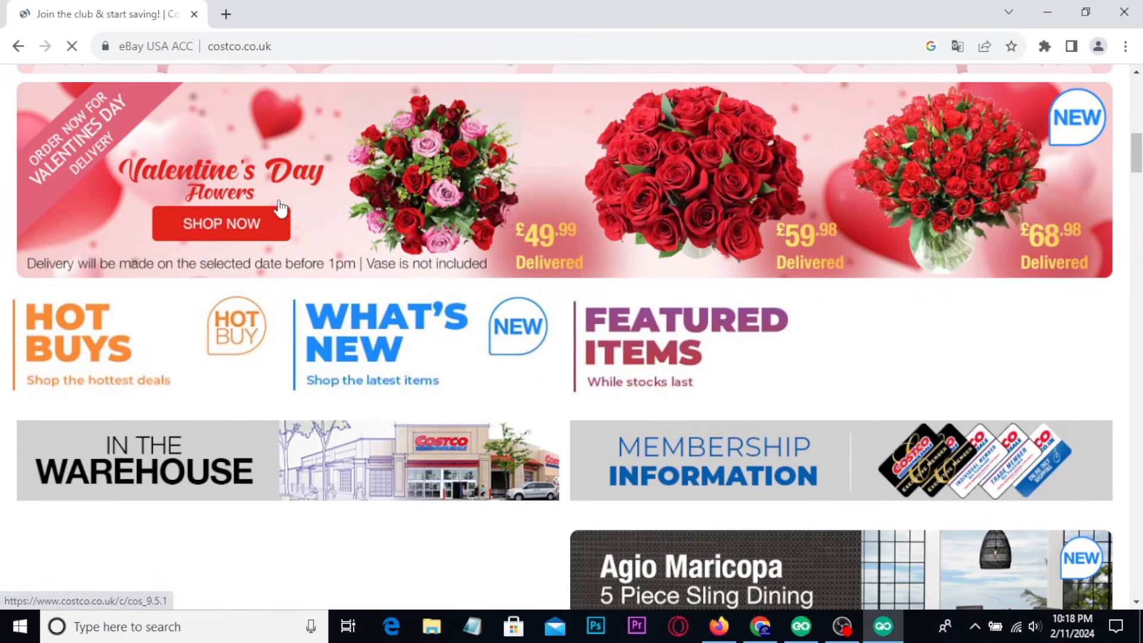
scroll(353, 162, down, 5)
click(762, 627)
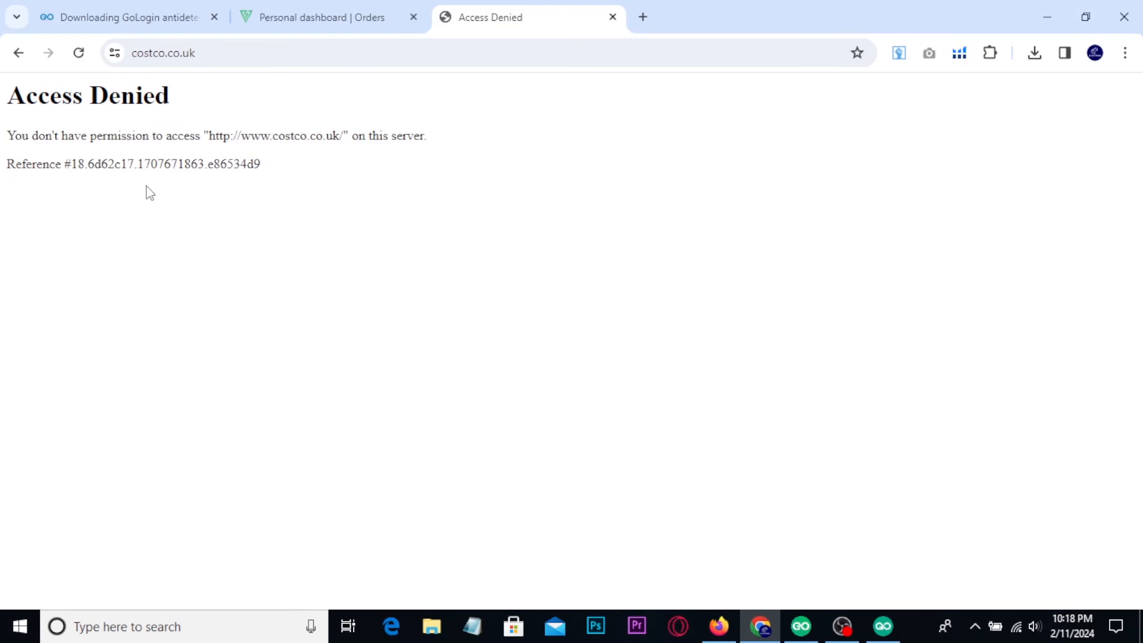
click(883, 626)
scroll(317, 409, down, 5)
scroll(278, 446, down, 5)
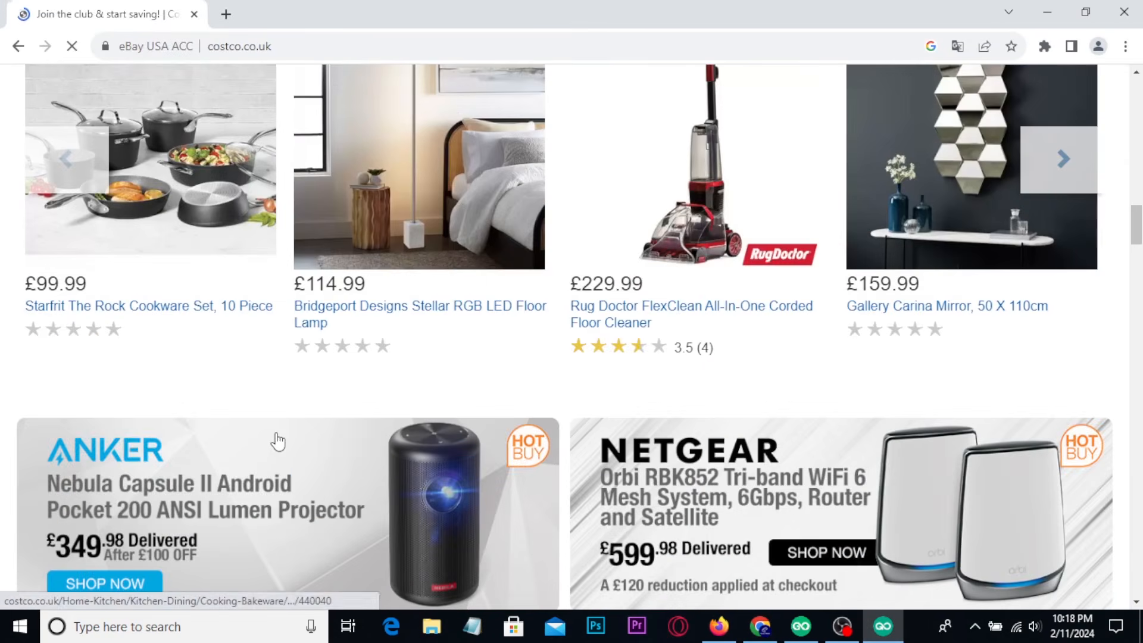
scroll(273, 441, down, 2)
scroll(274, 441, down, 8)
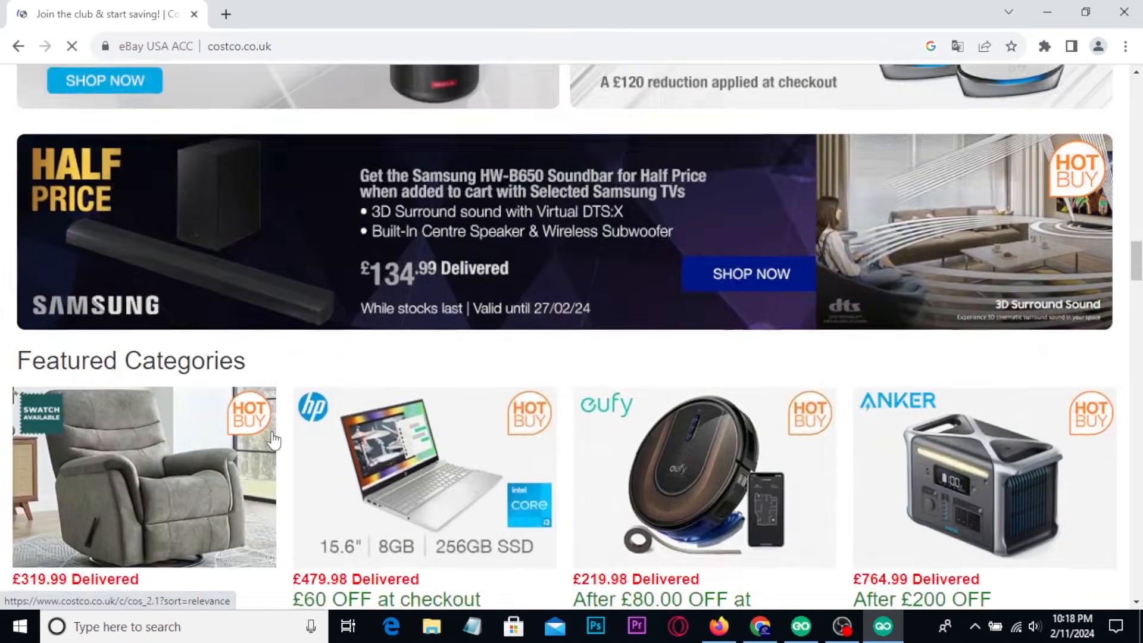
scroll(309, 432, down, 3)
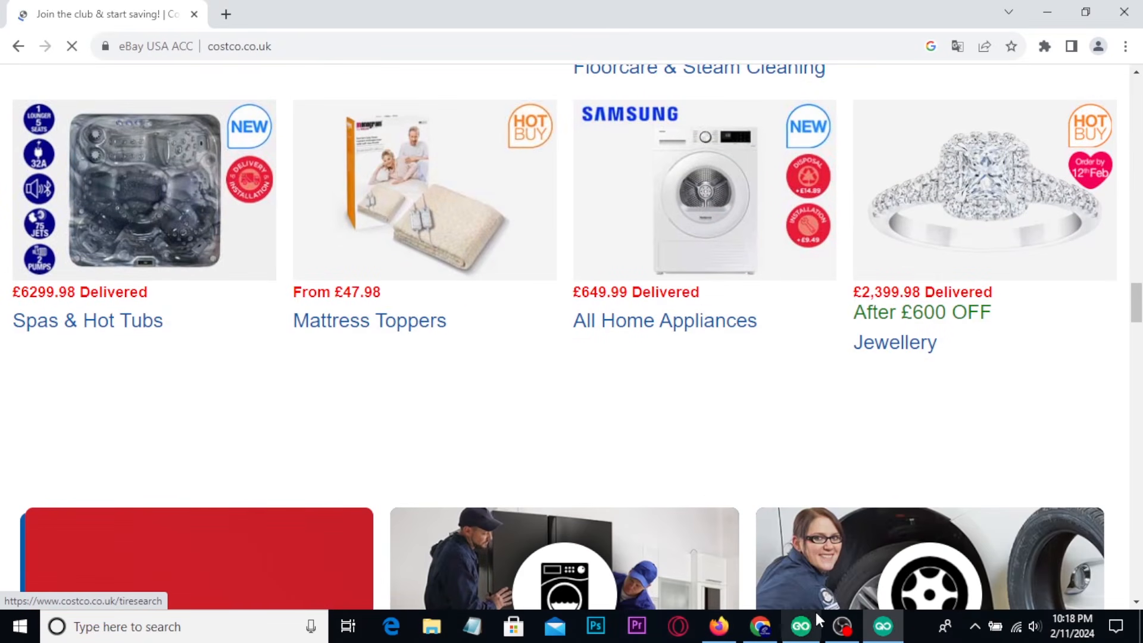
Switch to Chrome, review the USA proxy on the Proxy-Seller orders page, and show the GoLogin download page.
click(762, 637)
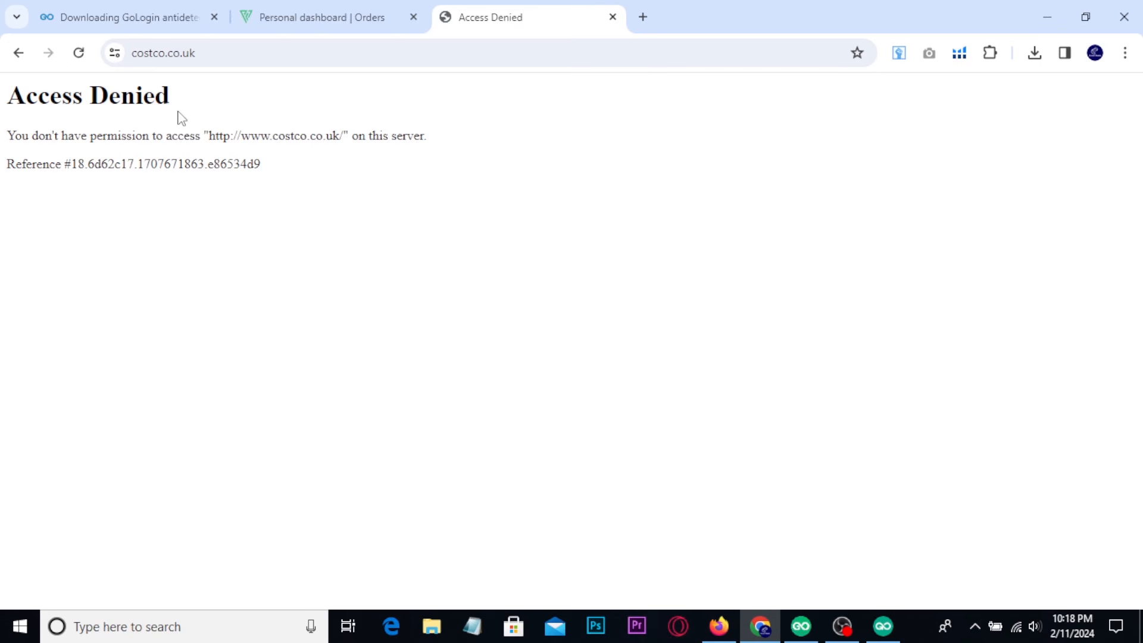
click(303, 8)
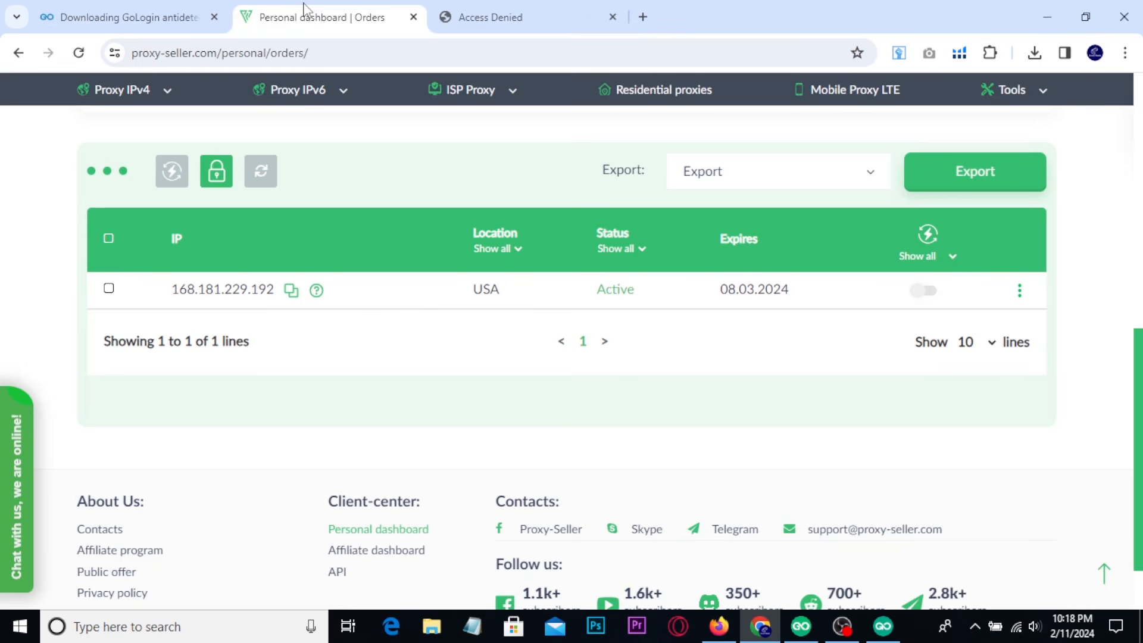
scroll(34, 241, up, 3)
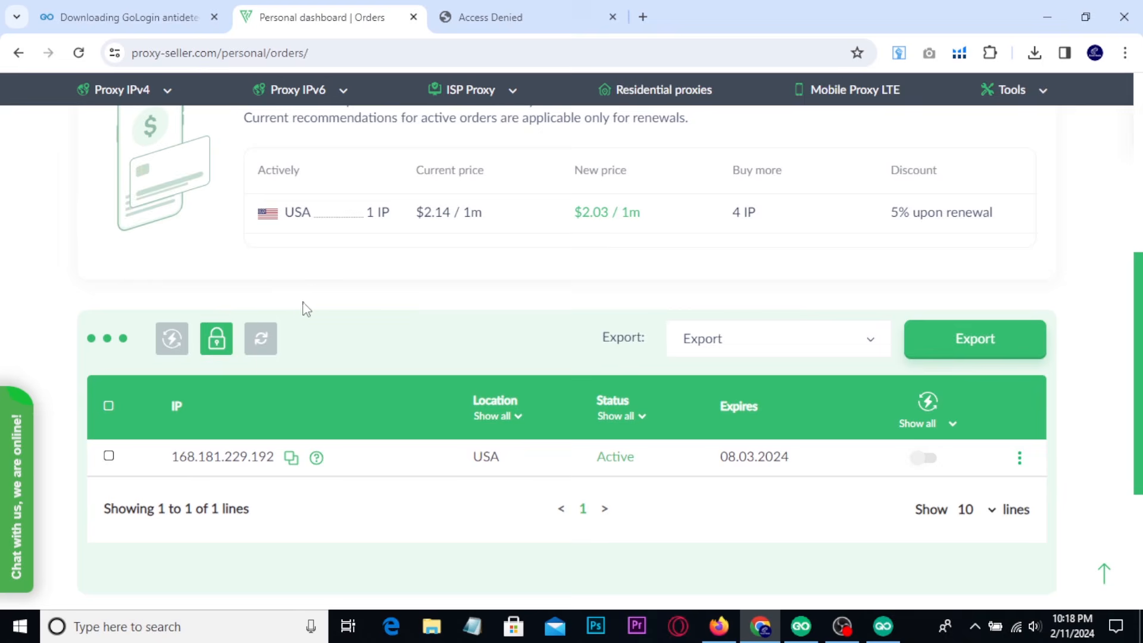
click(150, 8)
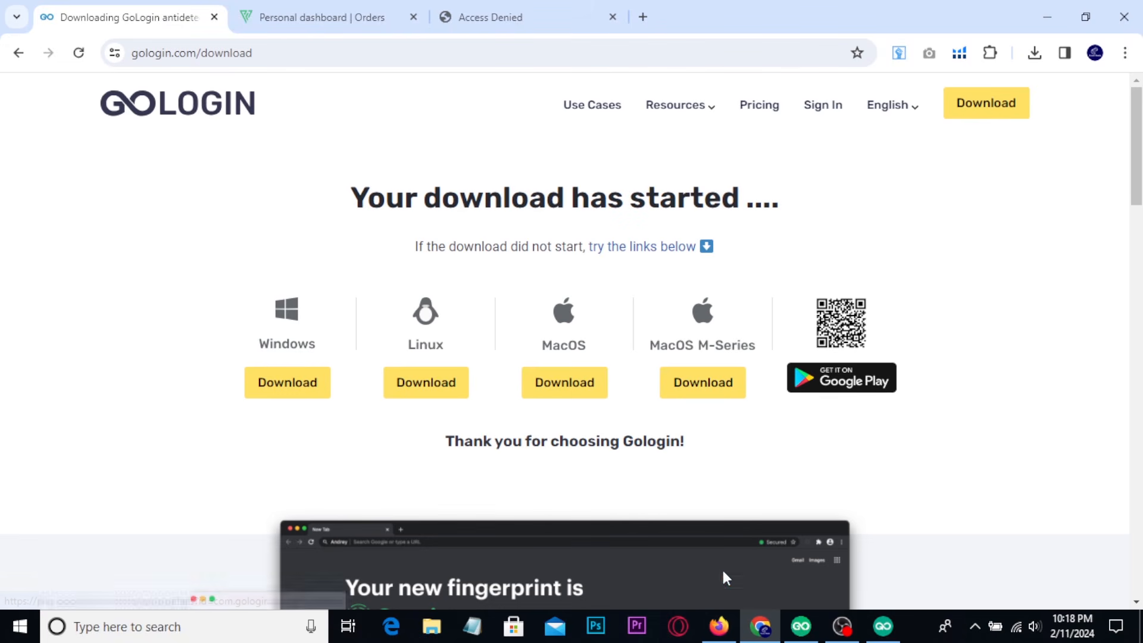
Switch to Firefox and point out the 10% Proxy-Seller promo code in the YouTube video's description.
click(717, 632)
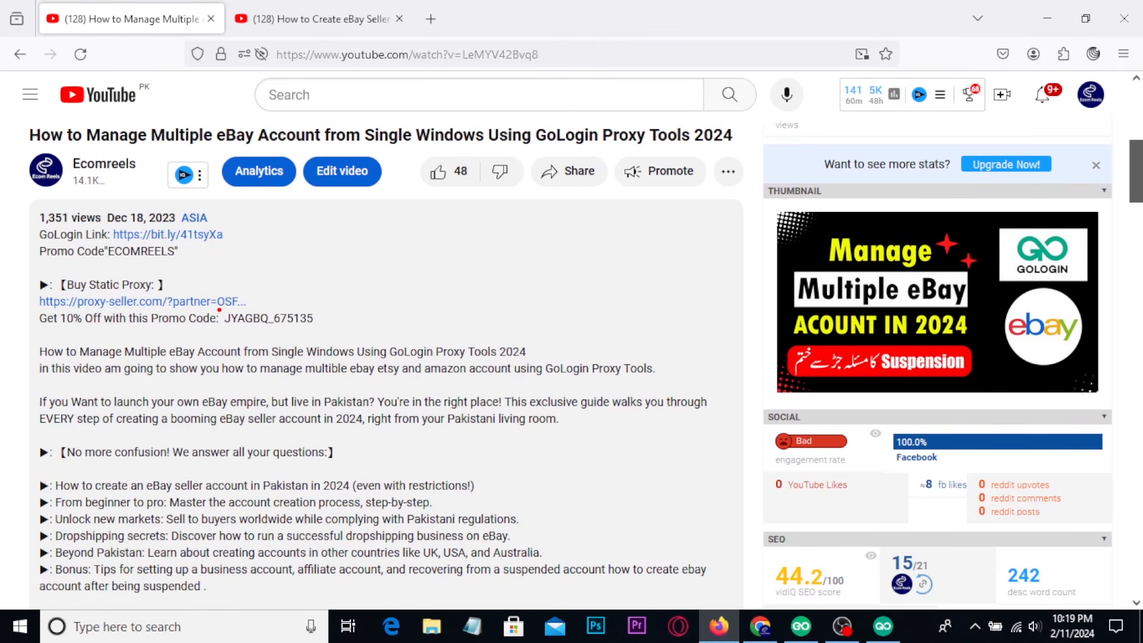
drag(217, 307, 330, 329)
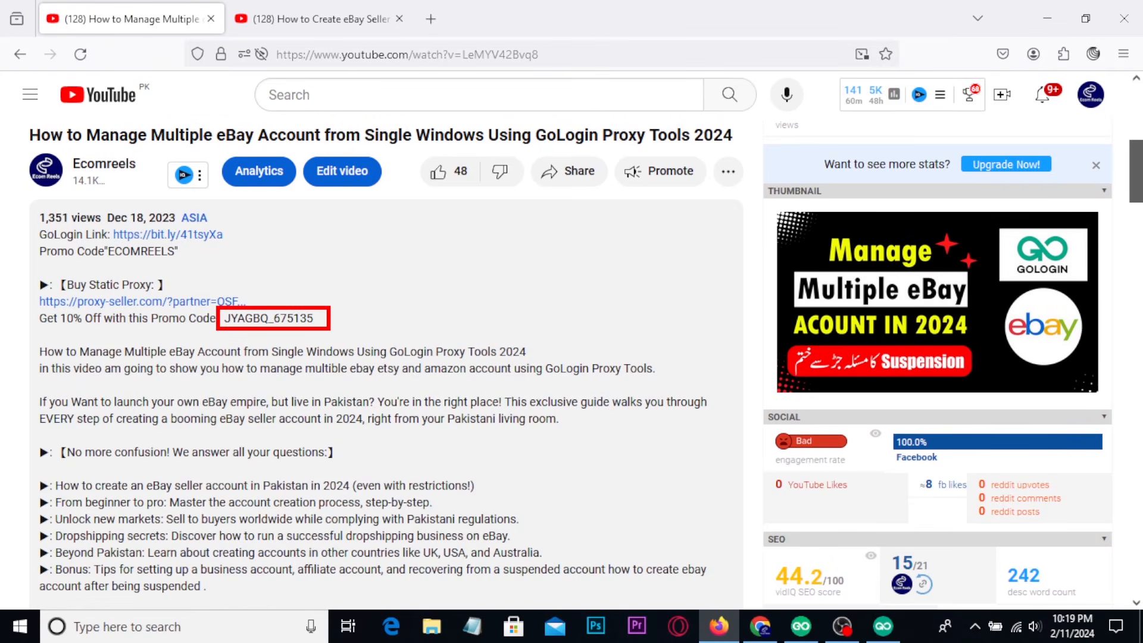
mouse_move(377, 279)
mouse_down()
mouse_move(383, 310)
mouse_move(398, 286)
mouse_move(432, 298)
mouse_move(351, 280)
mouse_move(414, 255)
mouse_up()
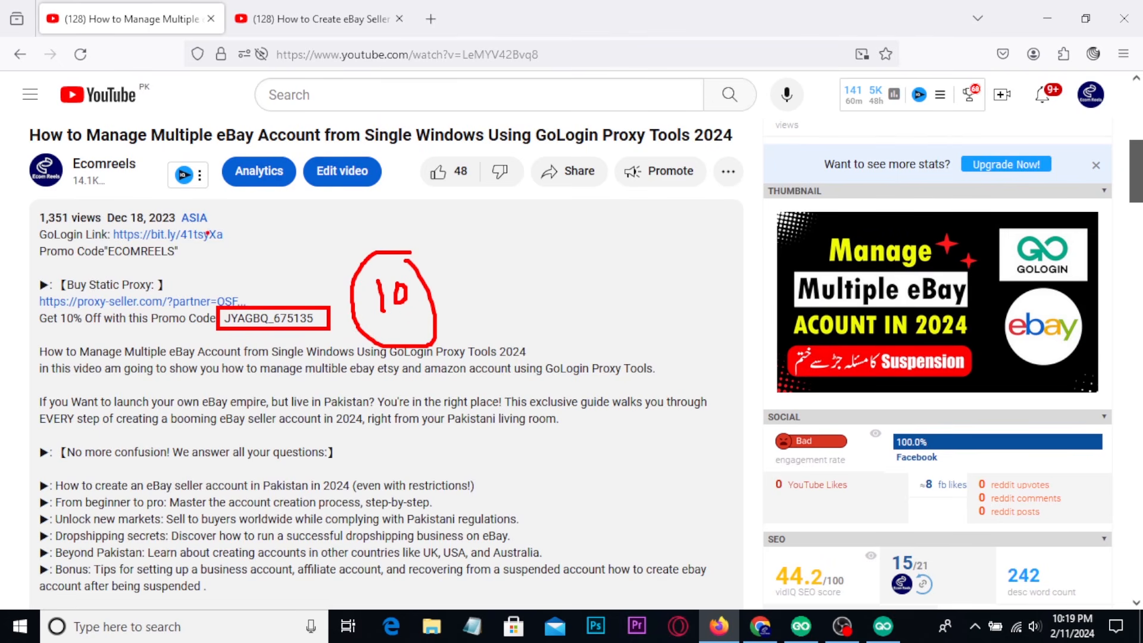
key(Escape)
Point out the title of the YouTube video on managing multiple eBay accounts with GoLogin and return to its description.
scroll(256, 320, up, 3)
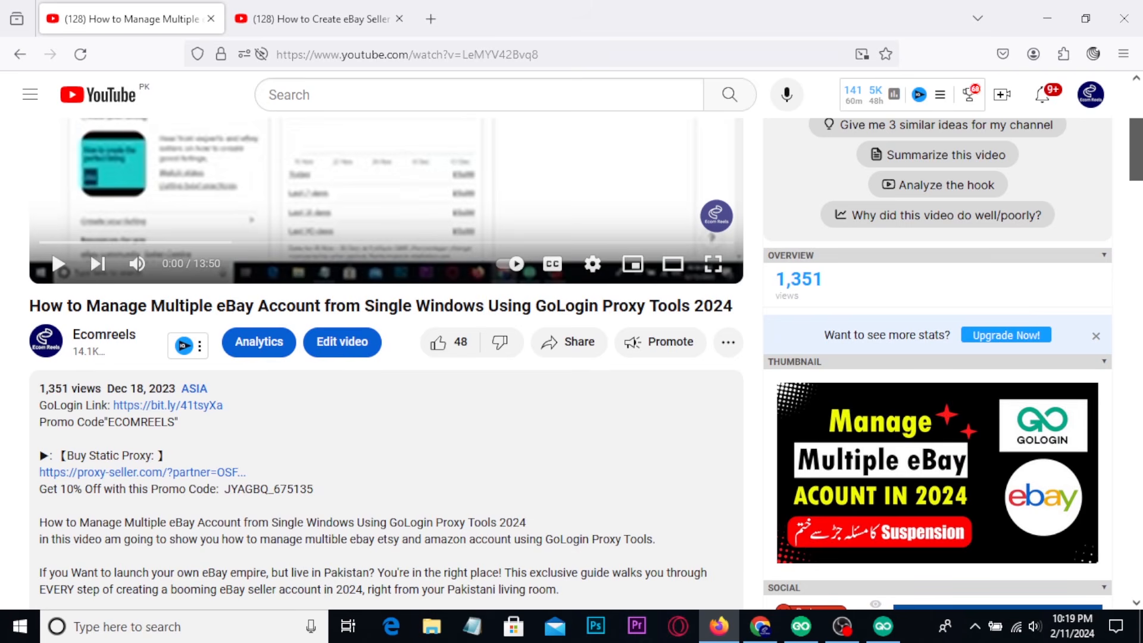
mouse_move(19, 284)
mouse_down()
mouse_move(257, 325)
mouse_move(742, 324)
mouse_up()
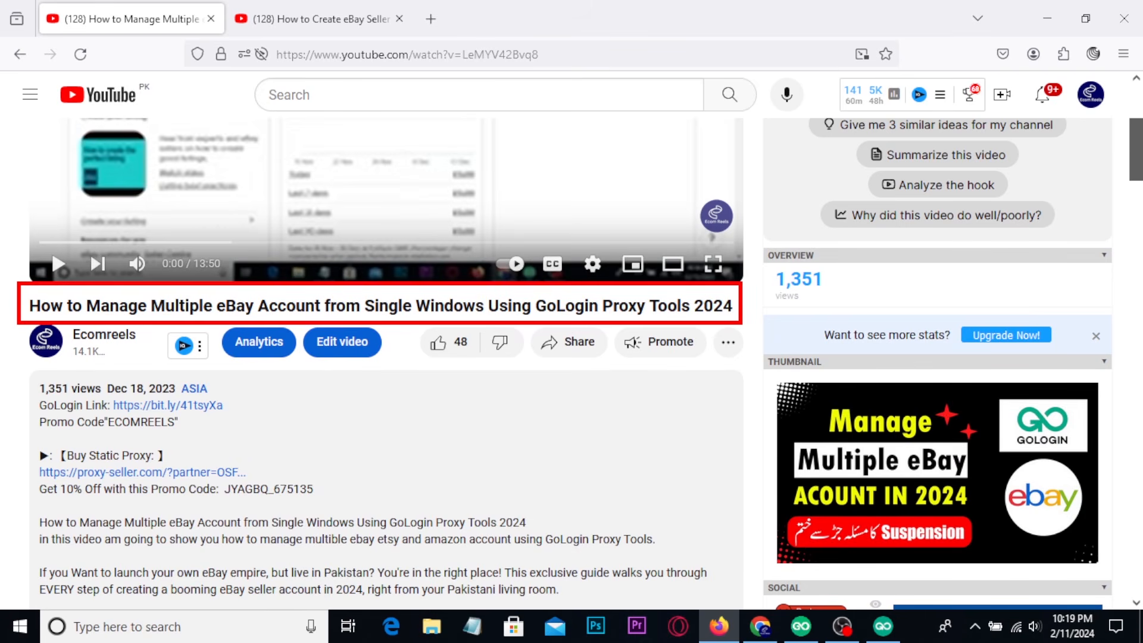
drag(242, 260, 314, 244)
scroll(476, 442, down, 2)
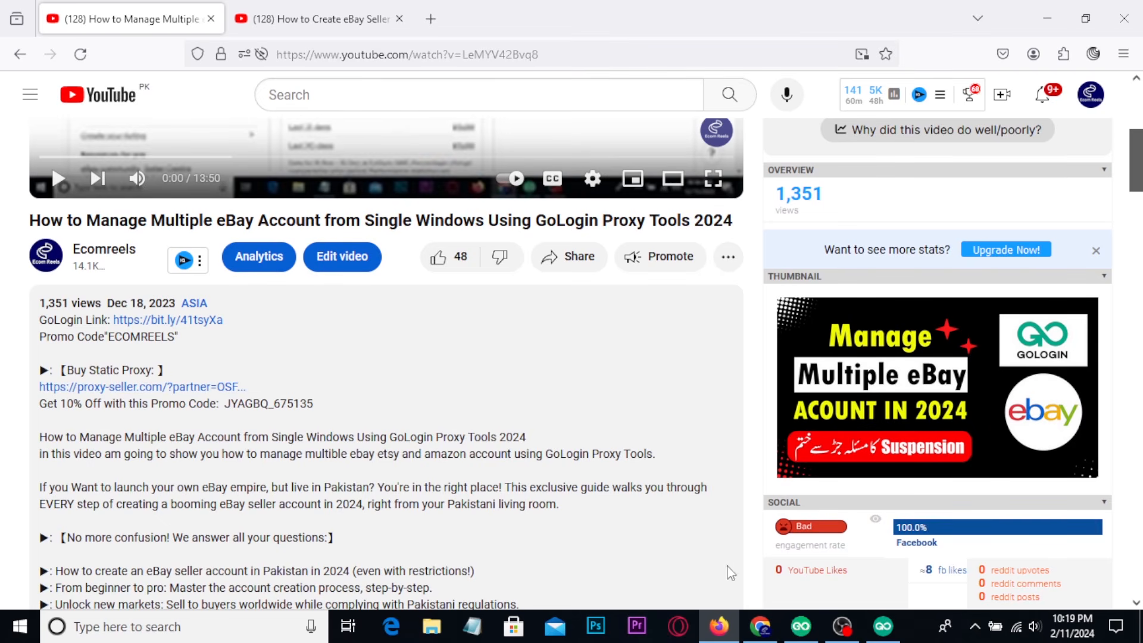
Switch back to Chrome and revisit the Proxy-Seller orders page and the GoLogin download page.
click(760, 626)
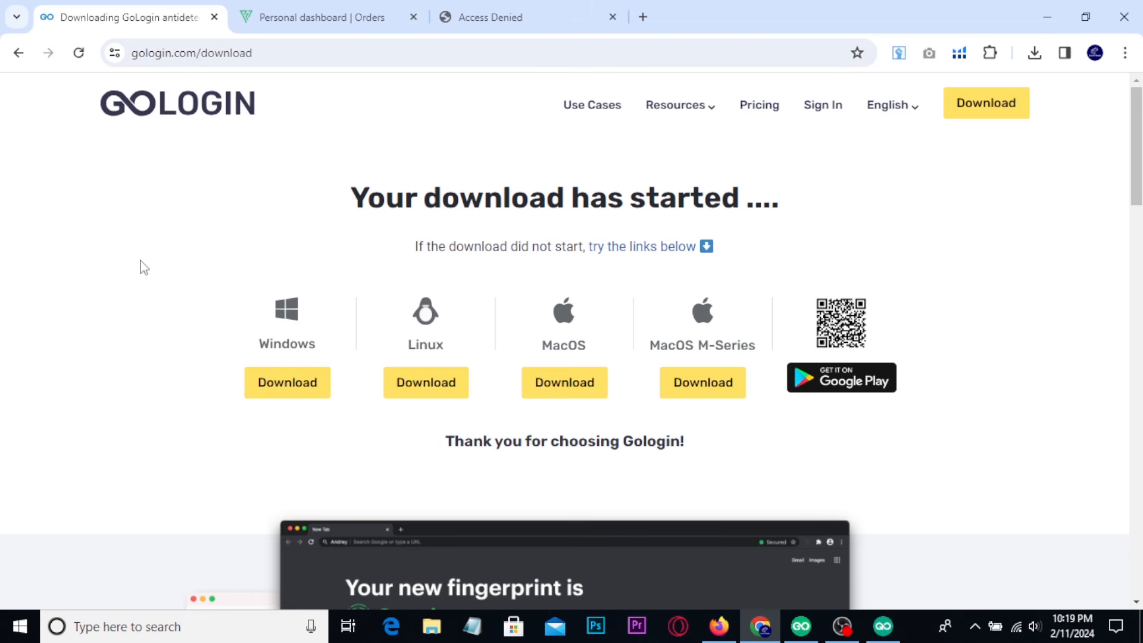
click(348, 18)
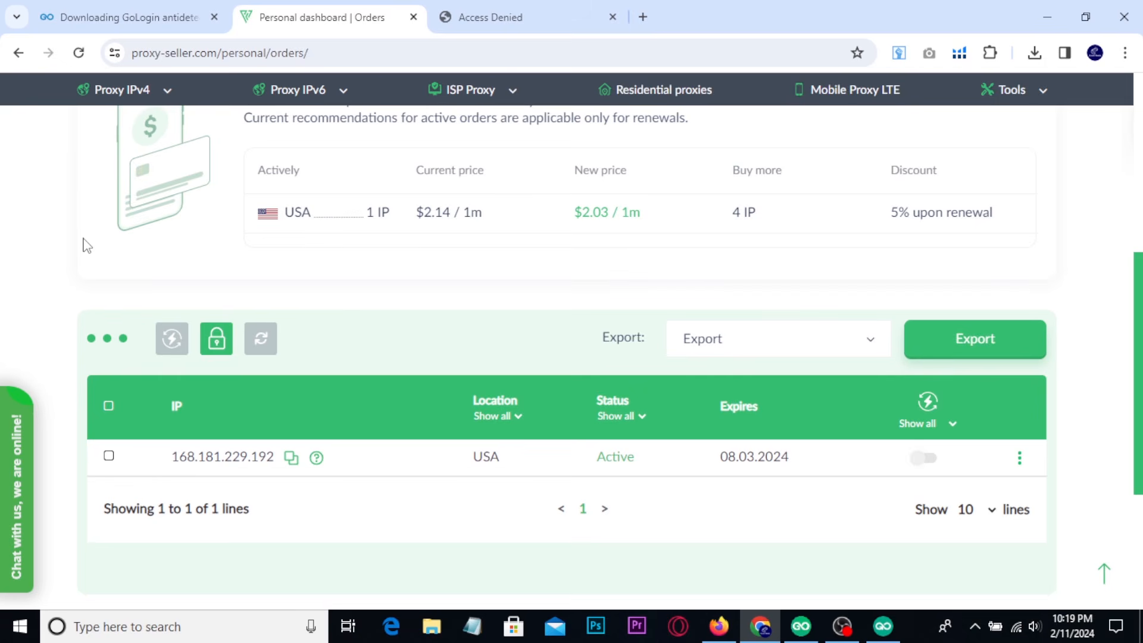
click(139, 24)
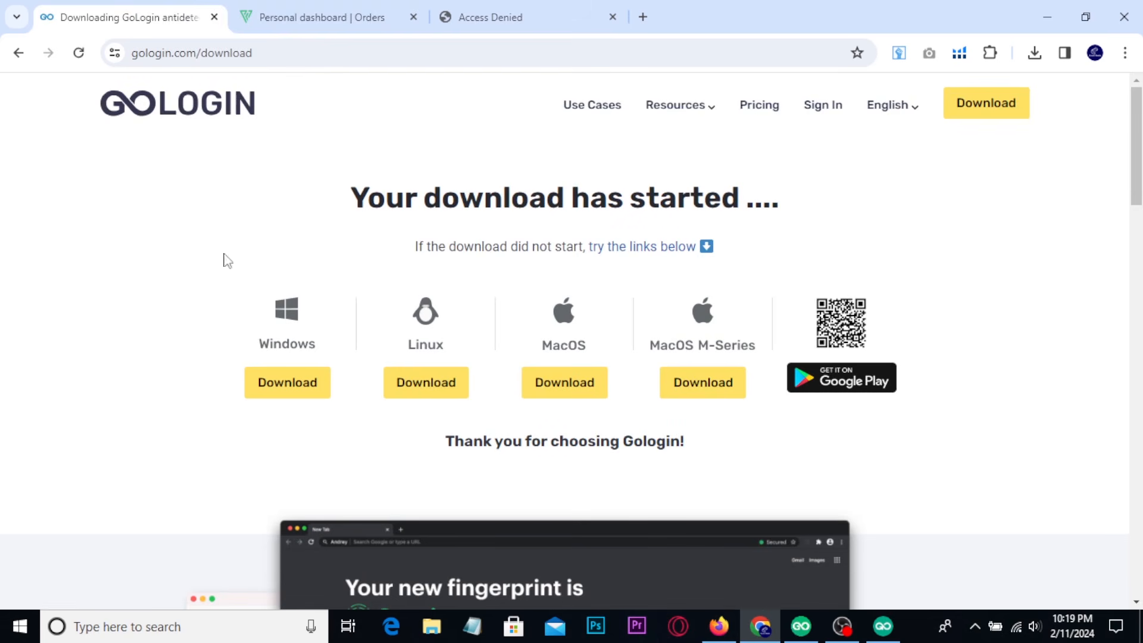